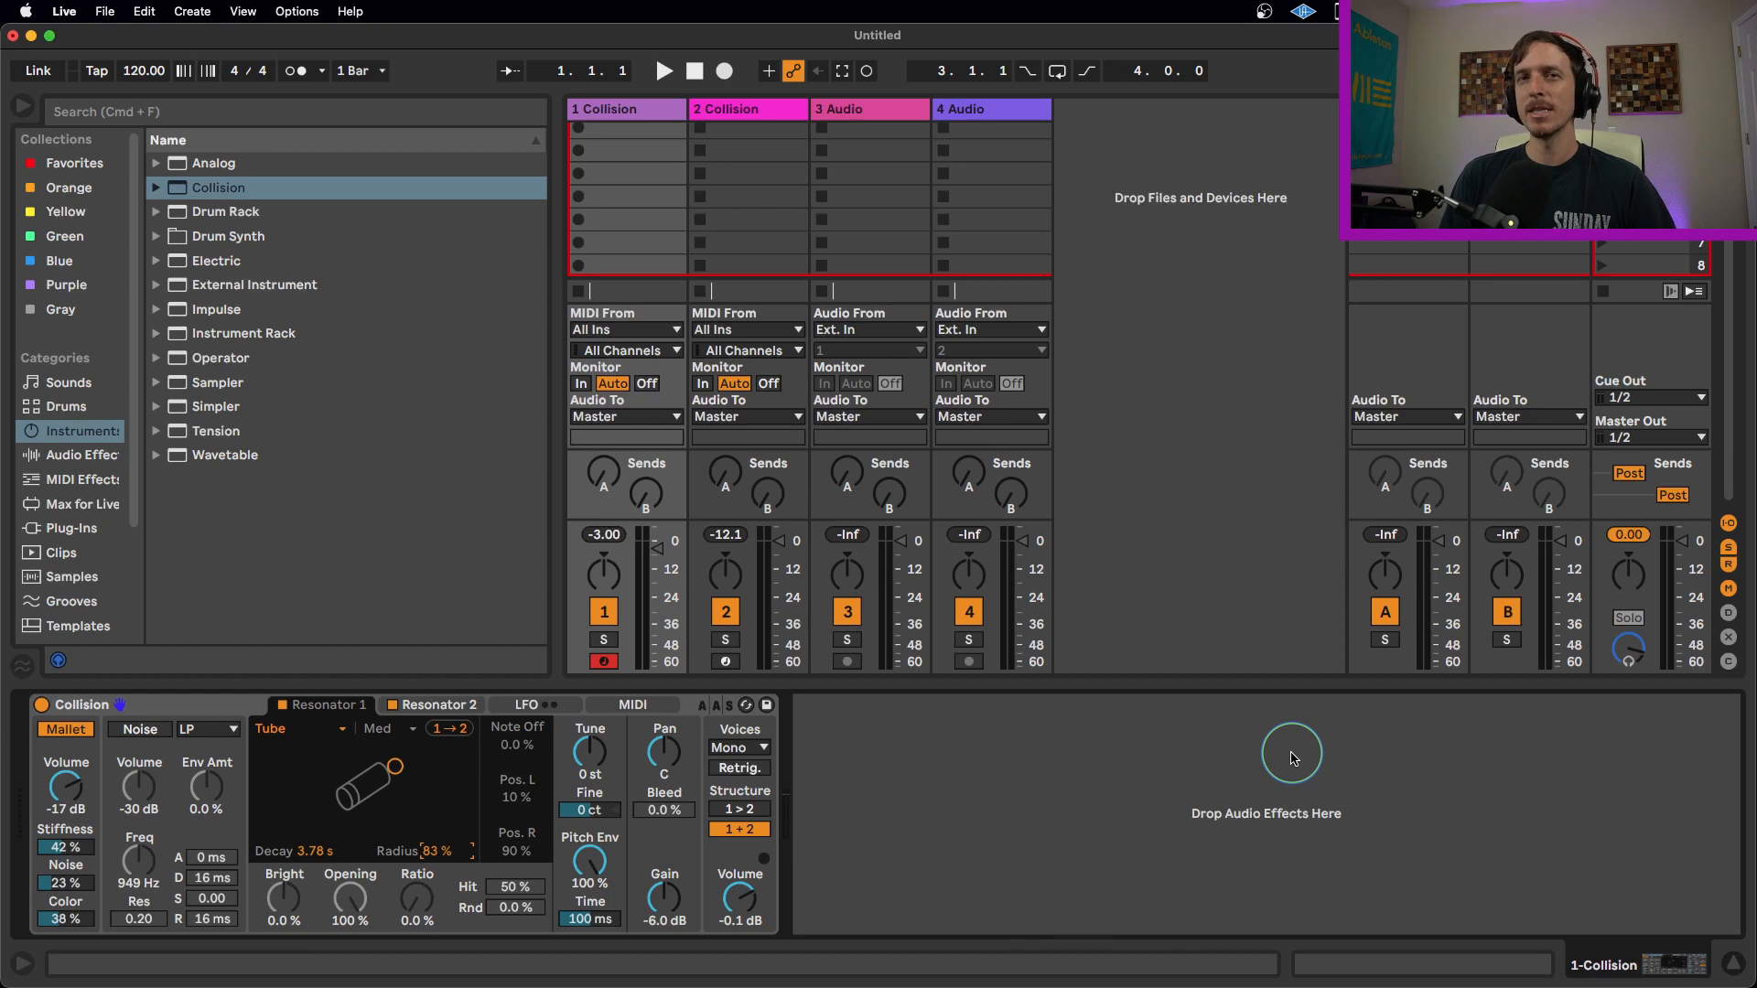
# Open track 1's Collision device and nudge Resonator 1's Radius to 84%.
pyautogui.click(124, 709)
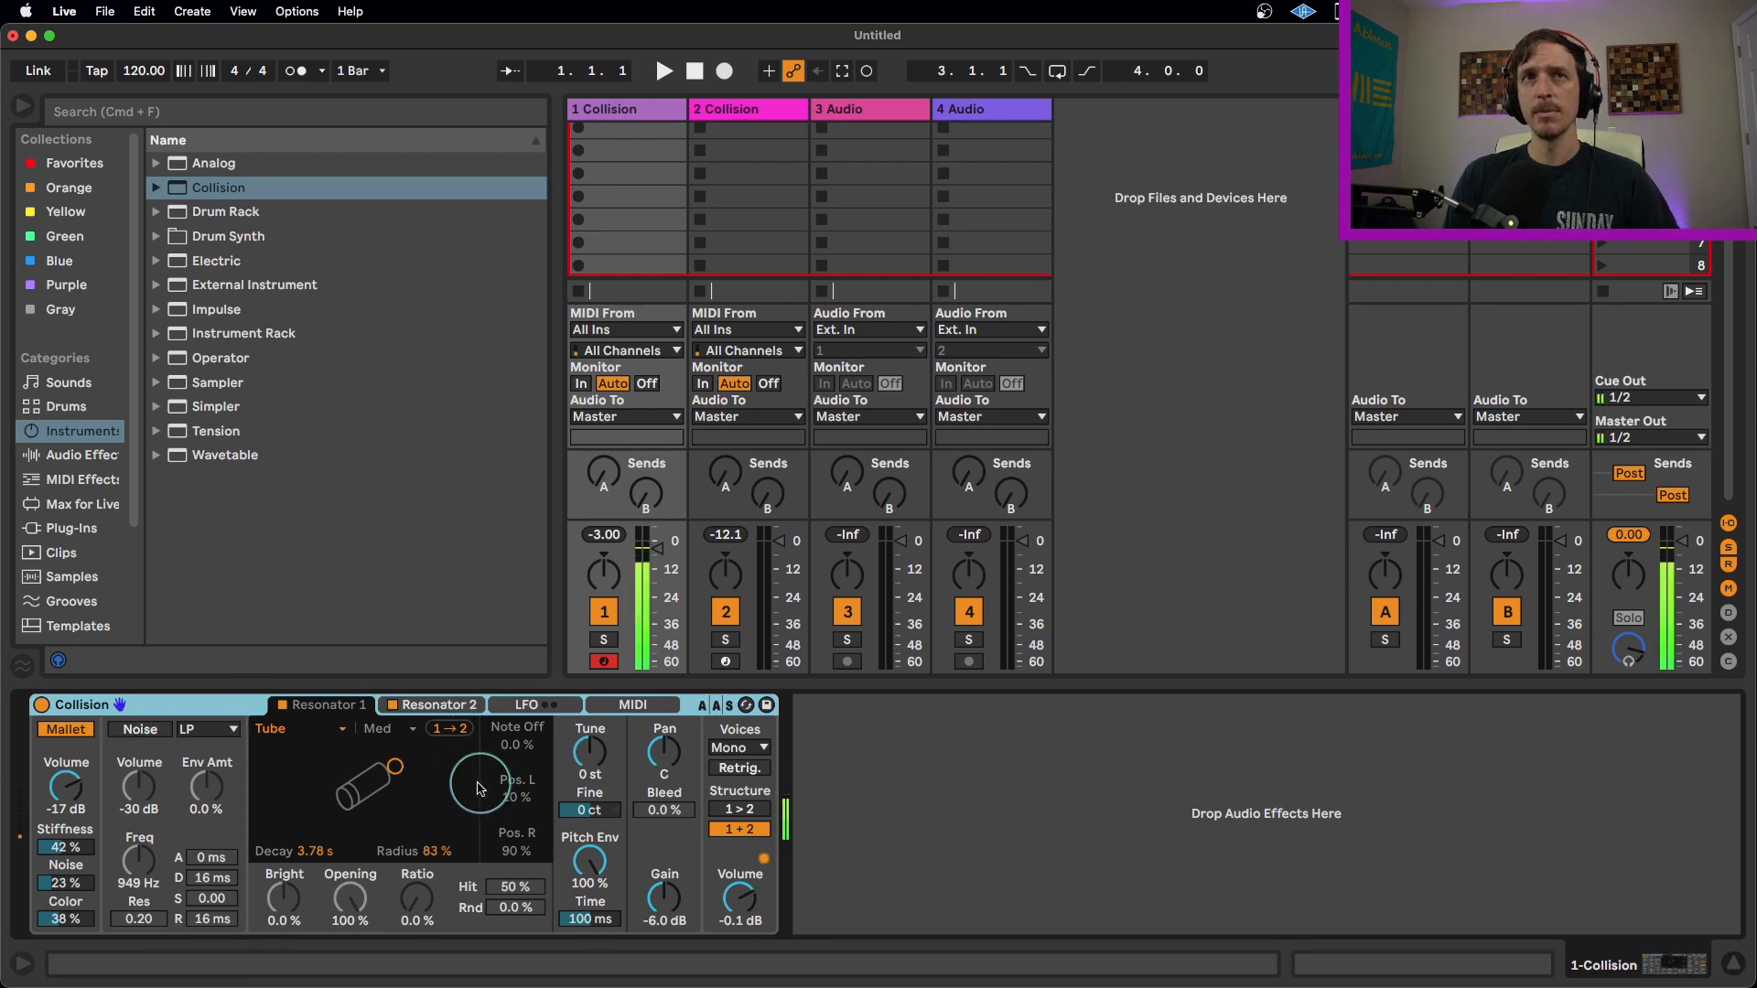
pyautogui.moveTo(438, 856)
pyautogui.mouseDown()
pyautogui.moveTo(438, 876)
pyautogui.moveTo(442, 796)
pyautogui.moveTo(443, 860)
pyautogui.mouseUp()
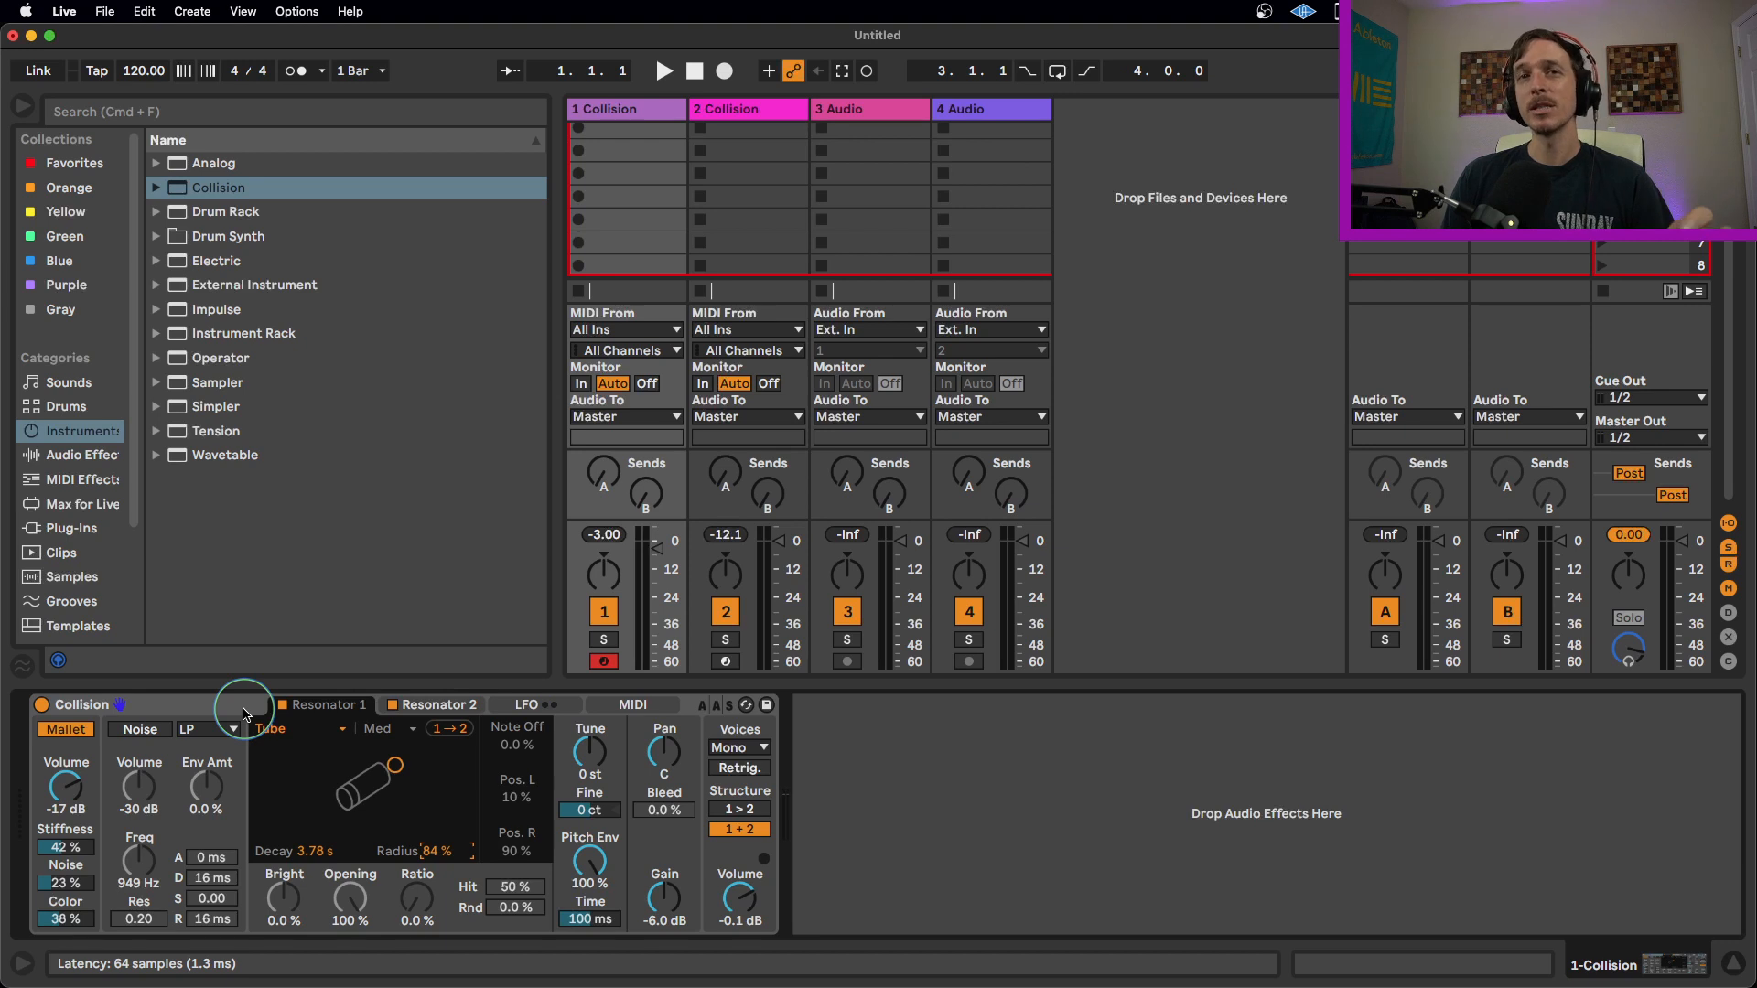
# Arm track 2 to play its Collision instrument from the computer keyboard, shifting the keyboard octave down.
pyautogui.click(726, 661)
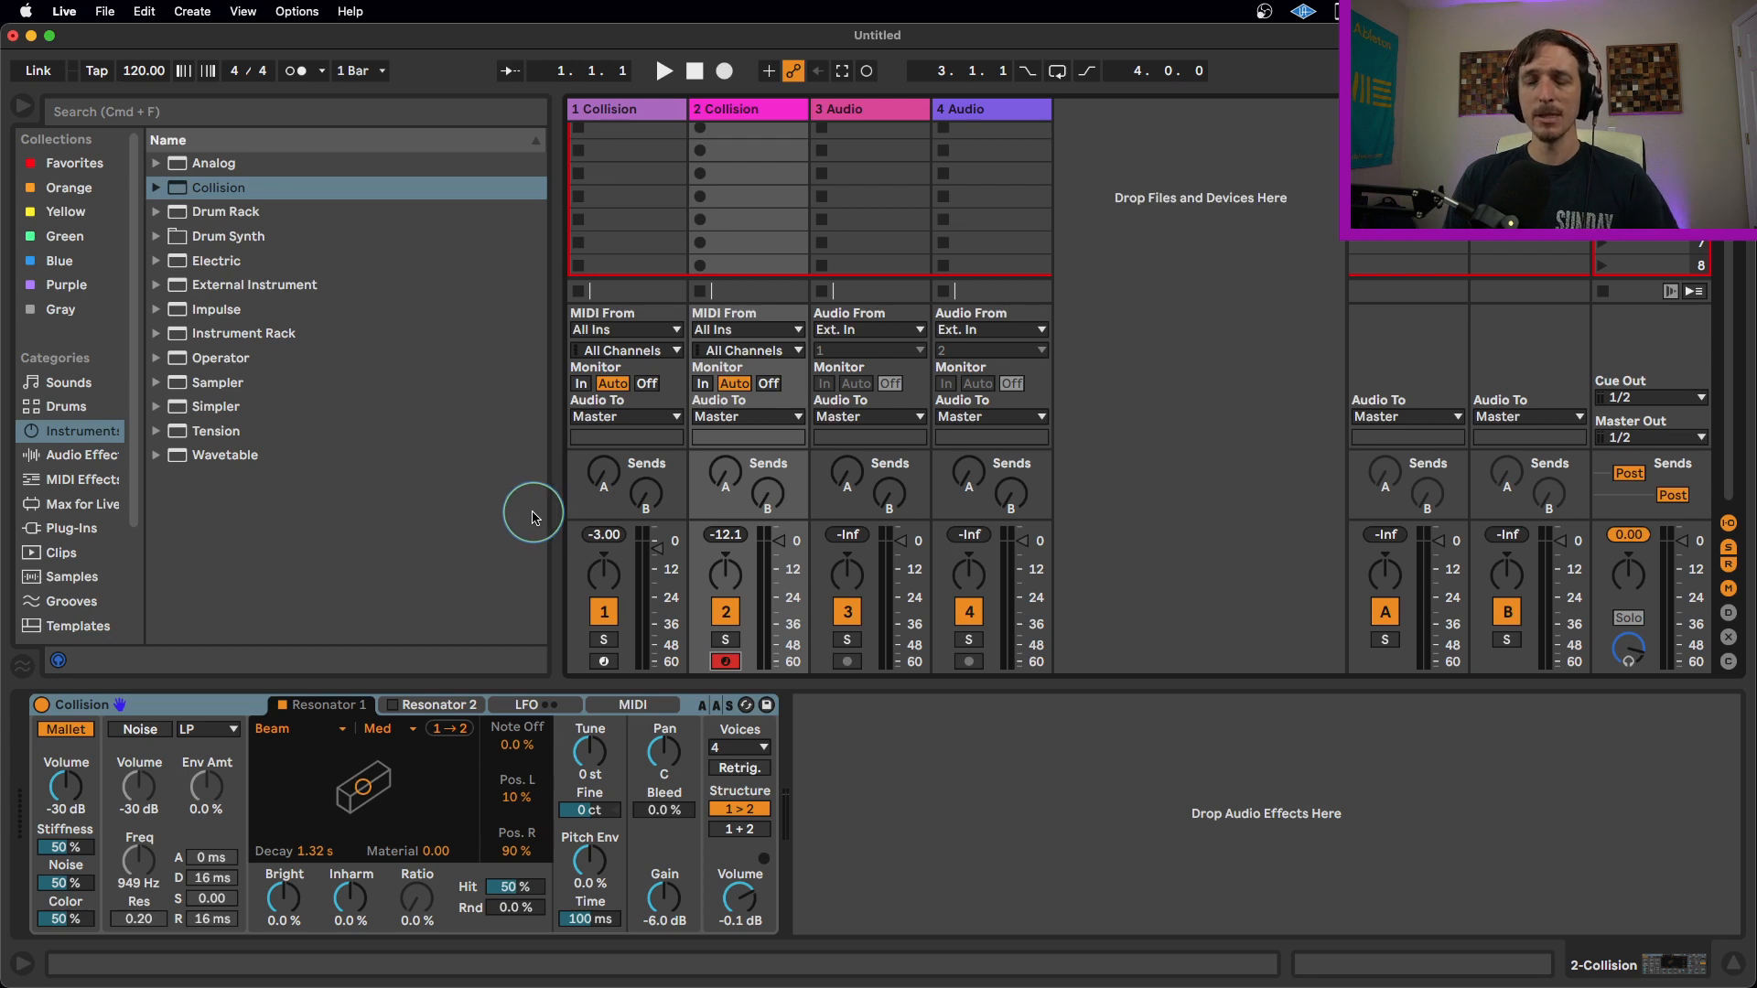
pyautogui.press('z')
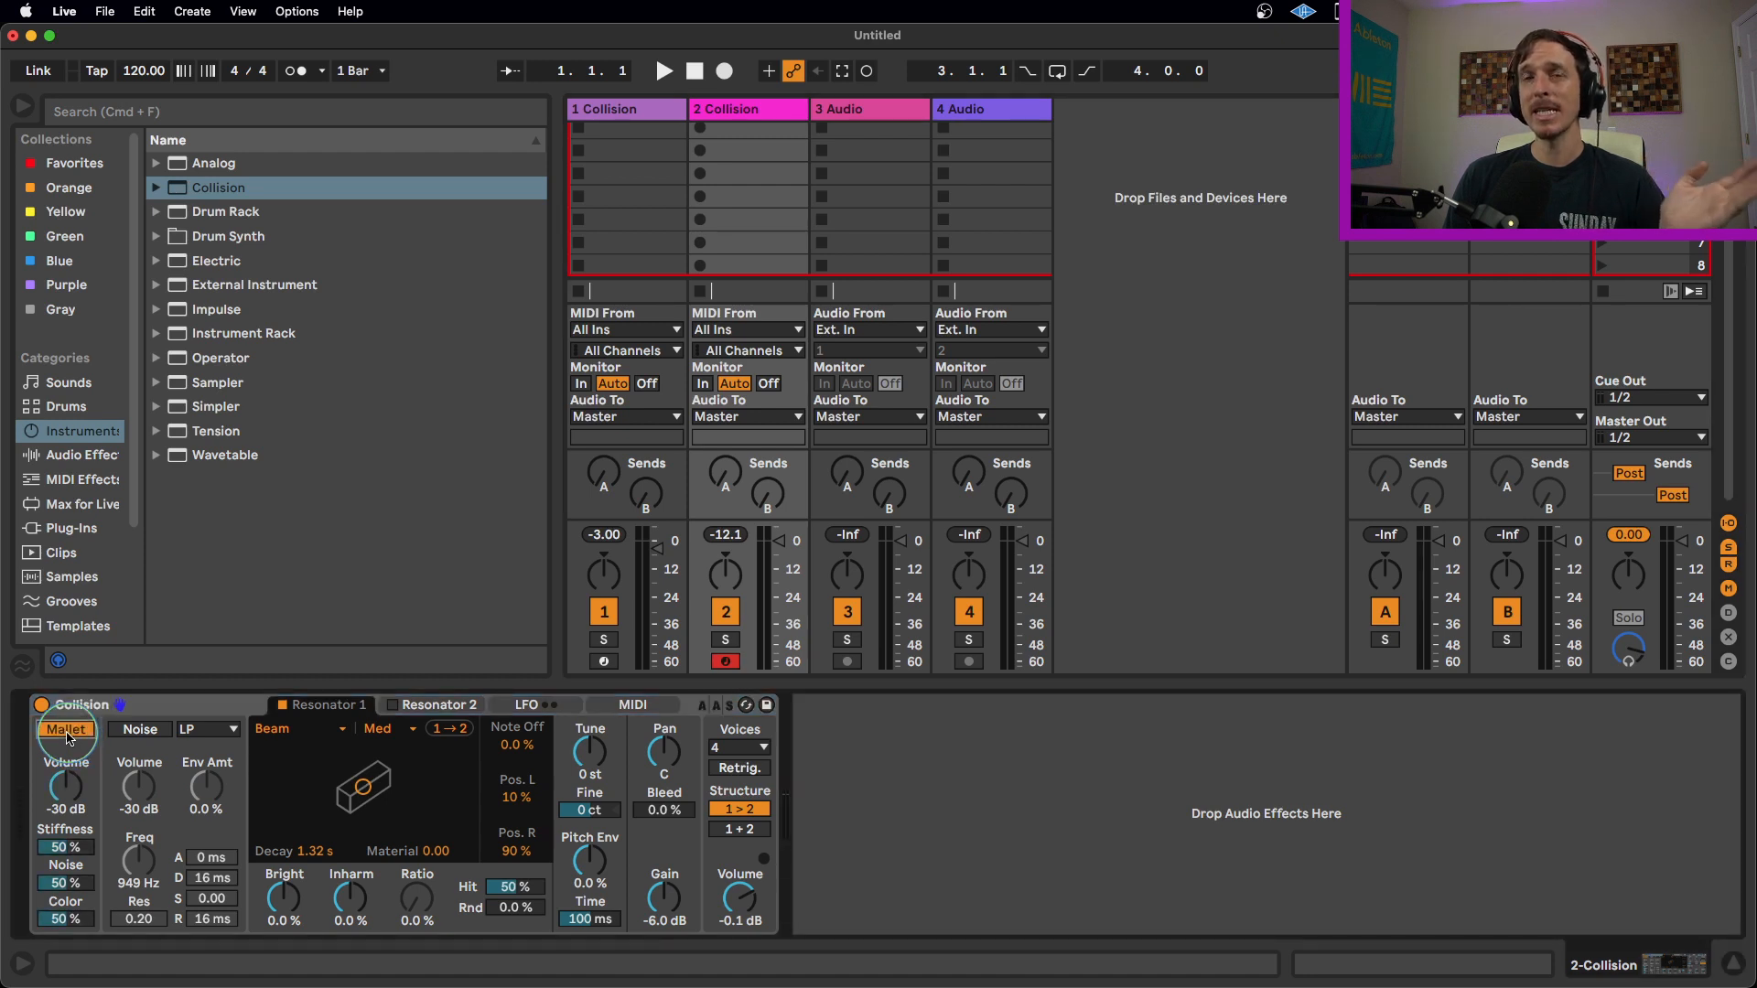
# Toggle the Noise and Mallet exciter sections off and back on.
pyautogui.click(140, 734)
pyautogui.click(137, 734)
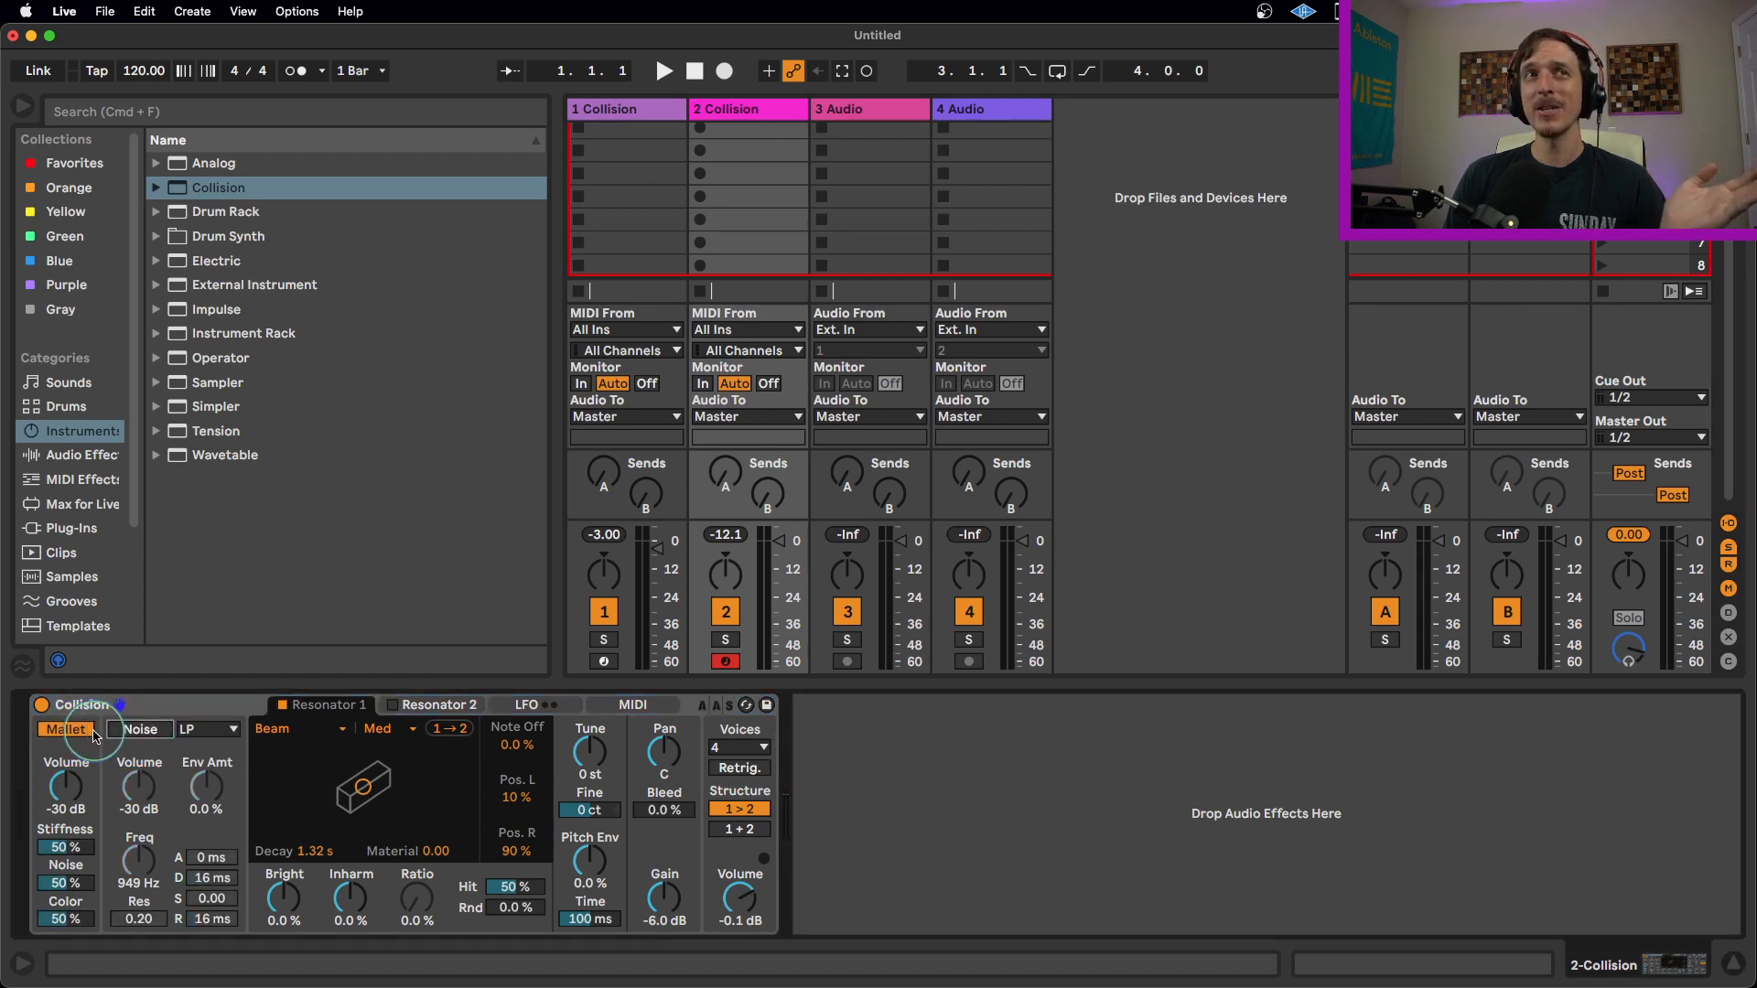
pyautogui.click(81, 732)
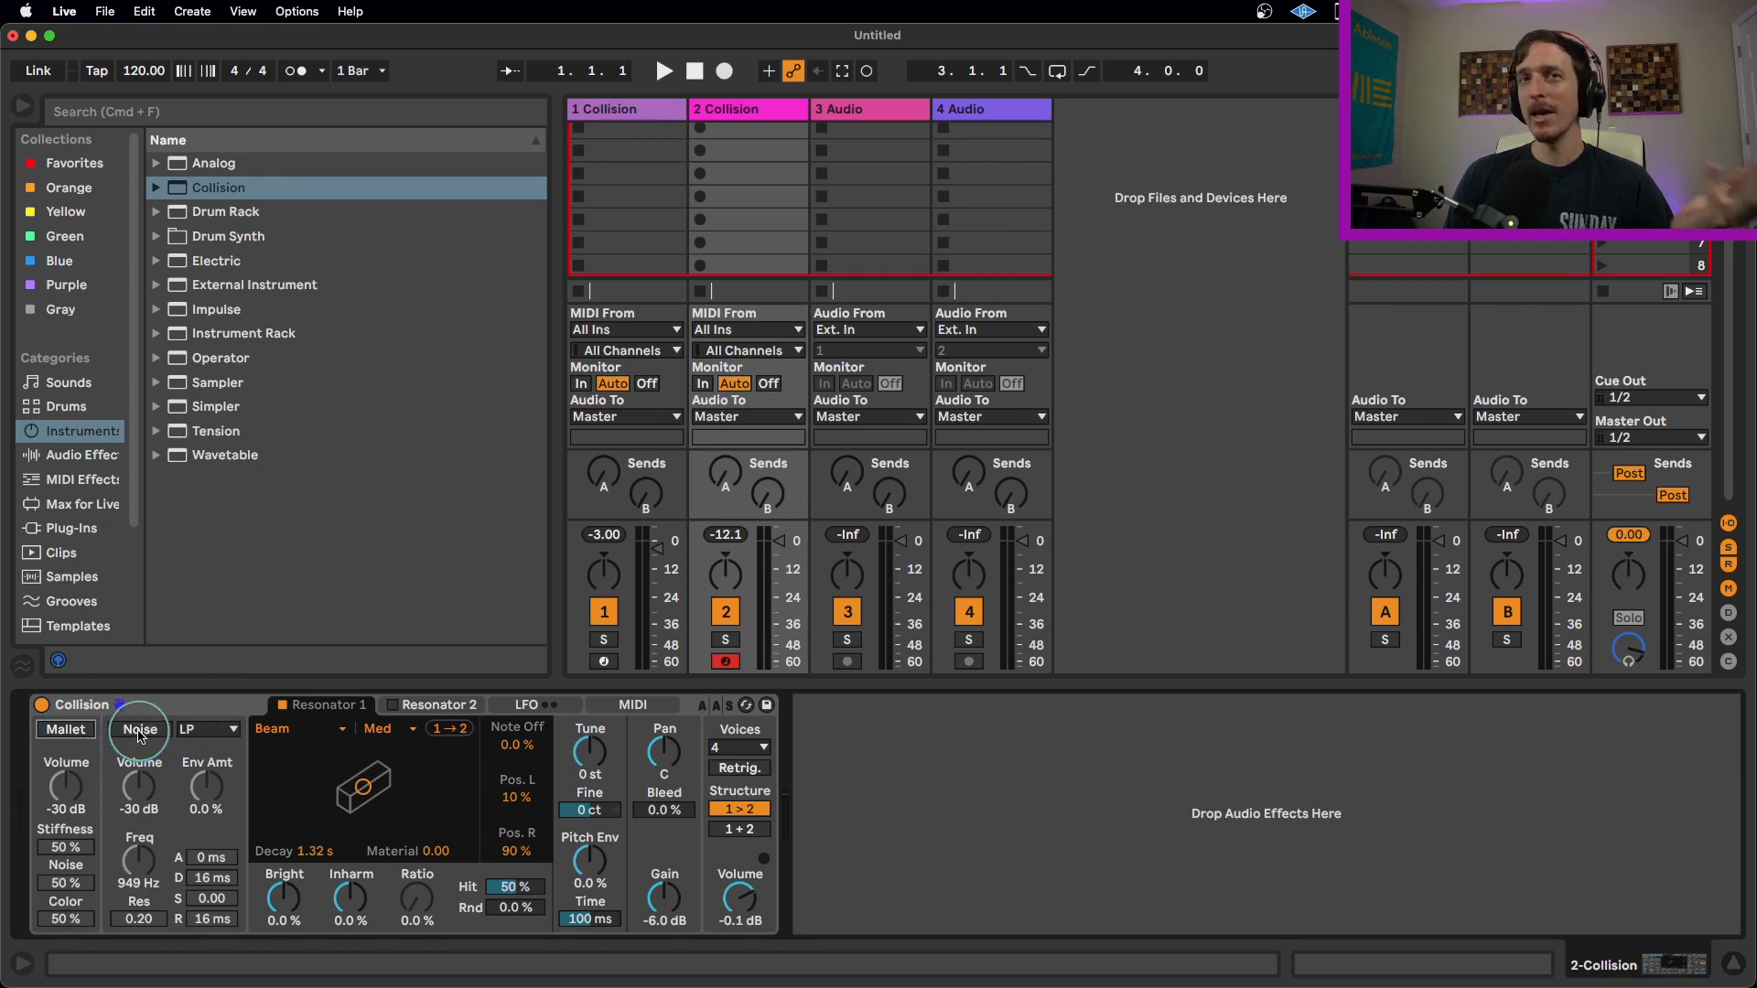
pyautogui.click(66, 730)
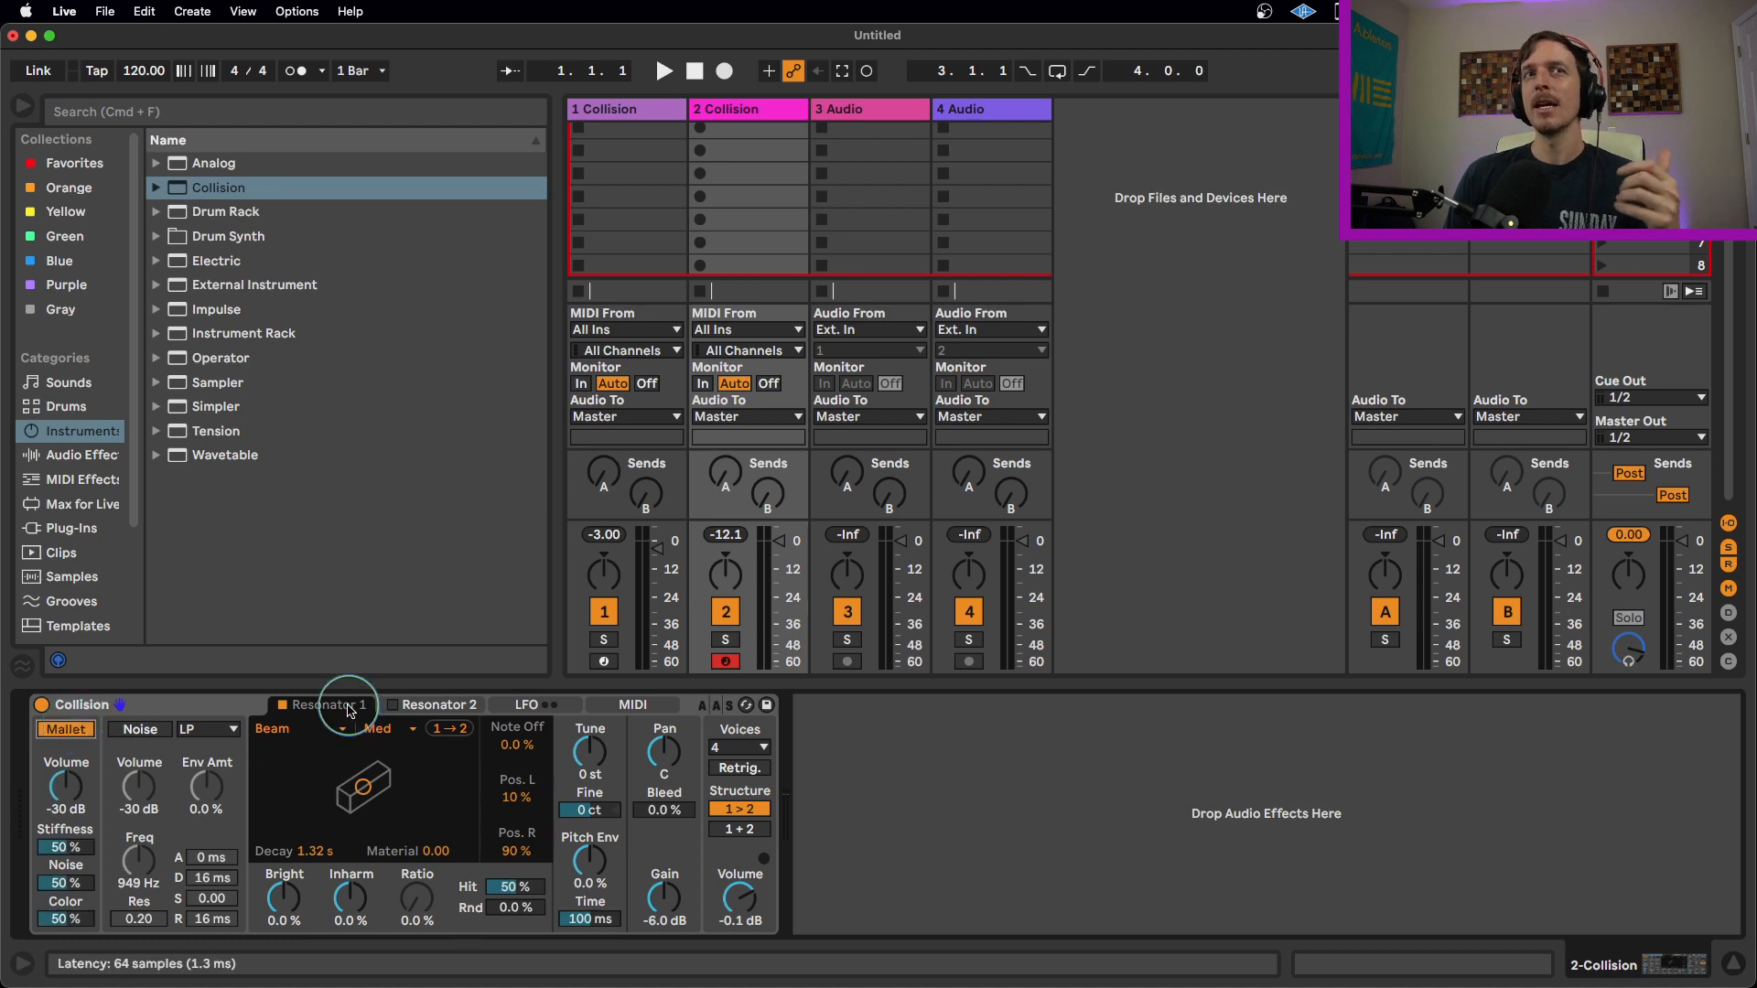
# Switch between the Resonator 2 and Resonator 1 tabs and toggle Resonator 1 off and back on.
pyautogui.click(404, 712)
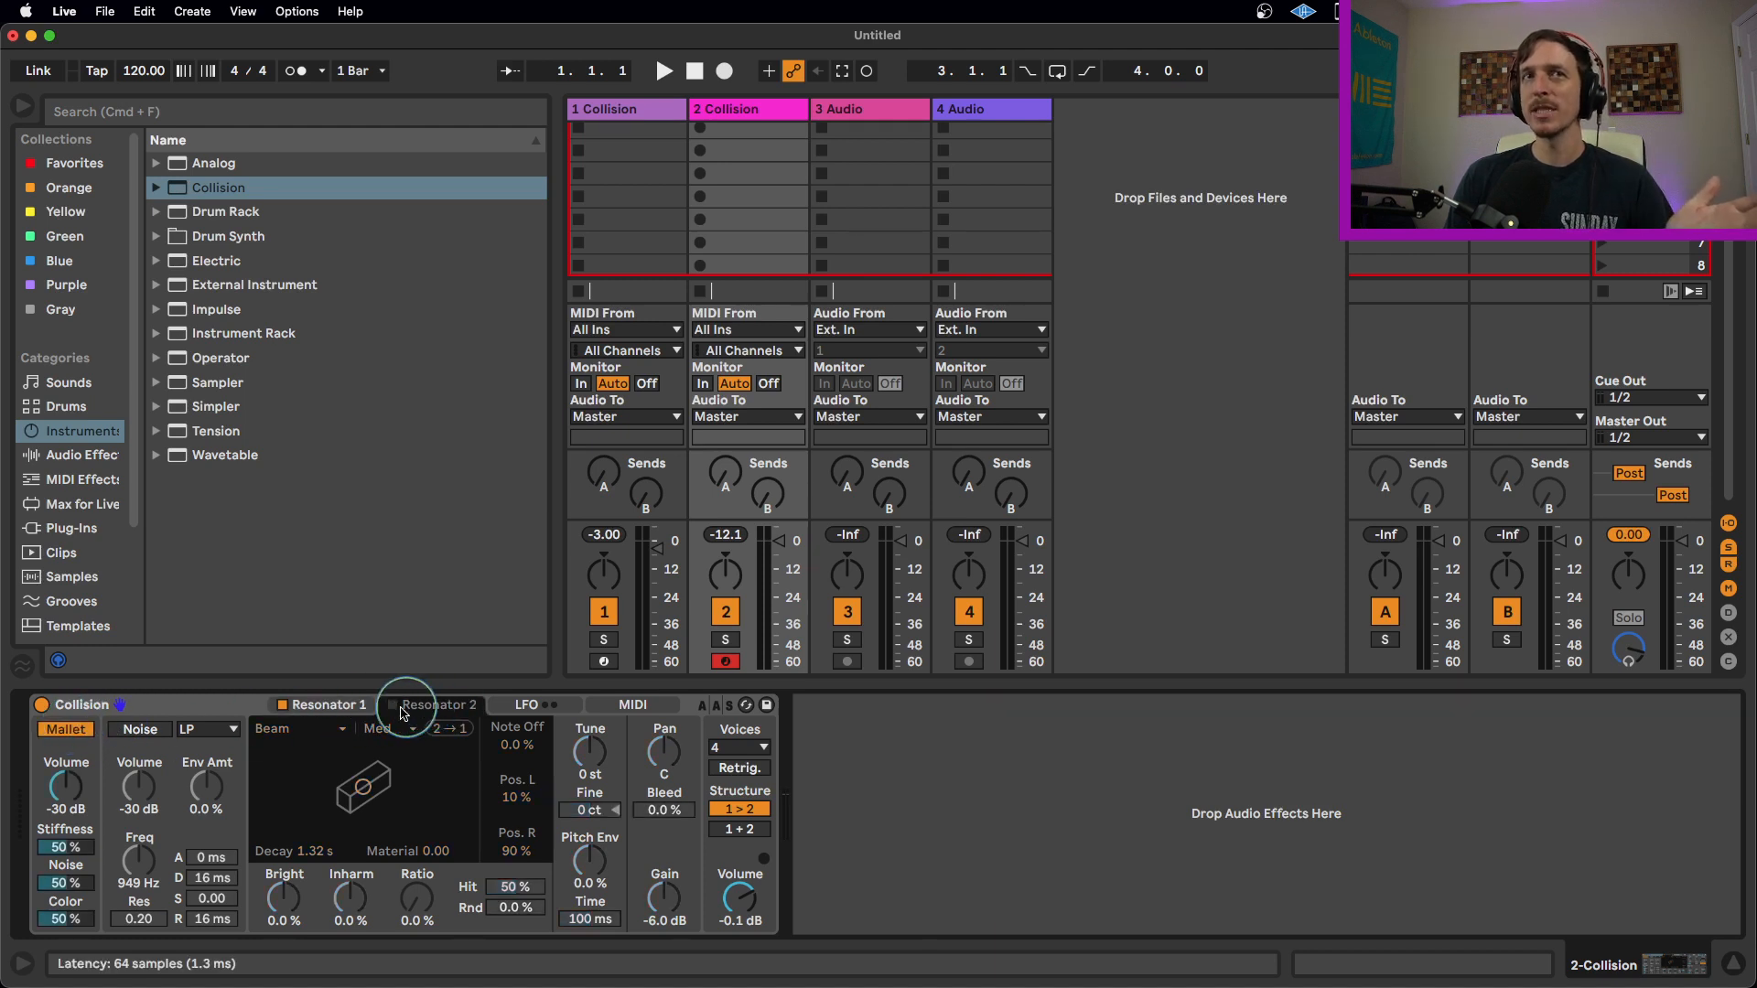
pyautogui.click(344, 707)
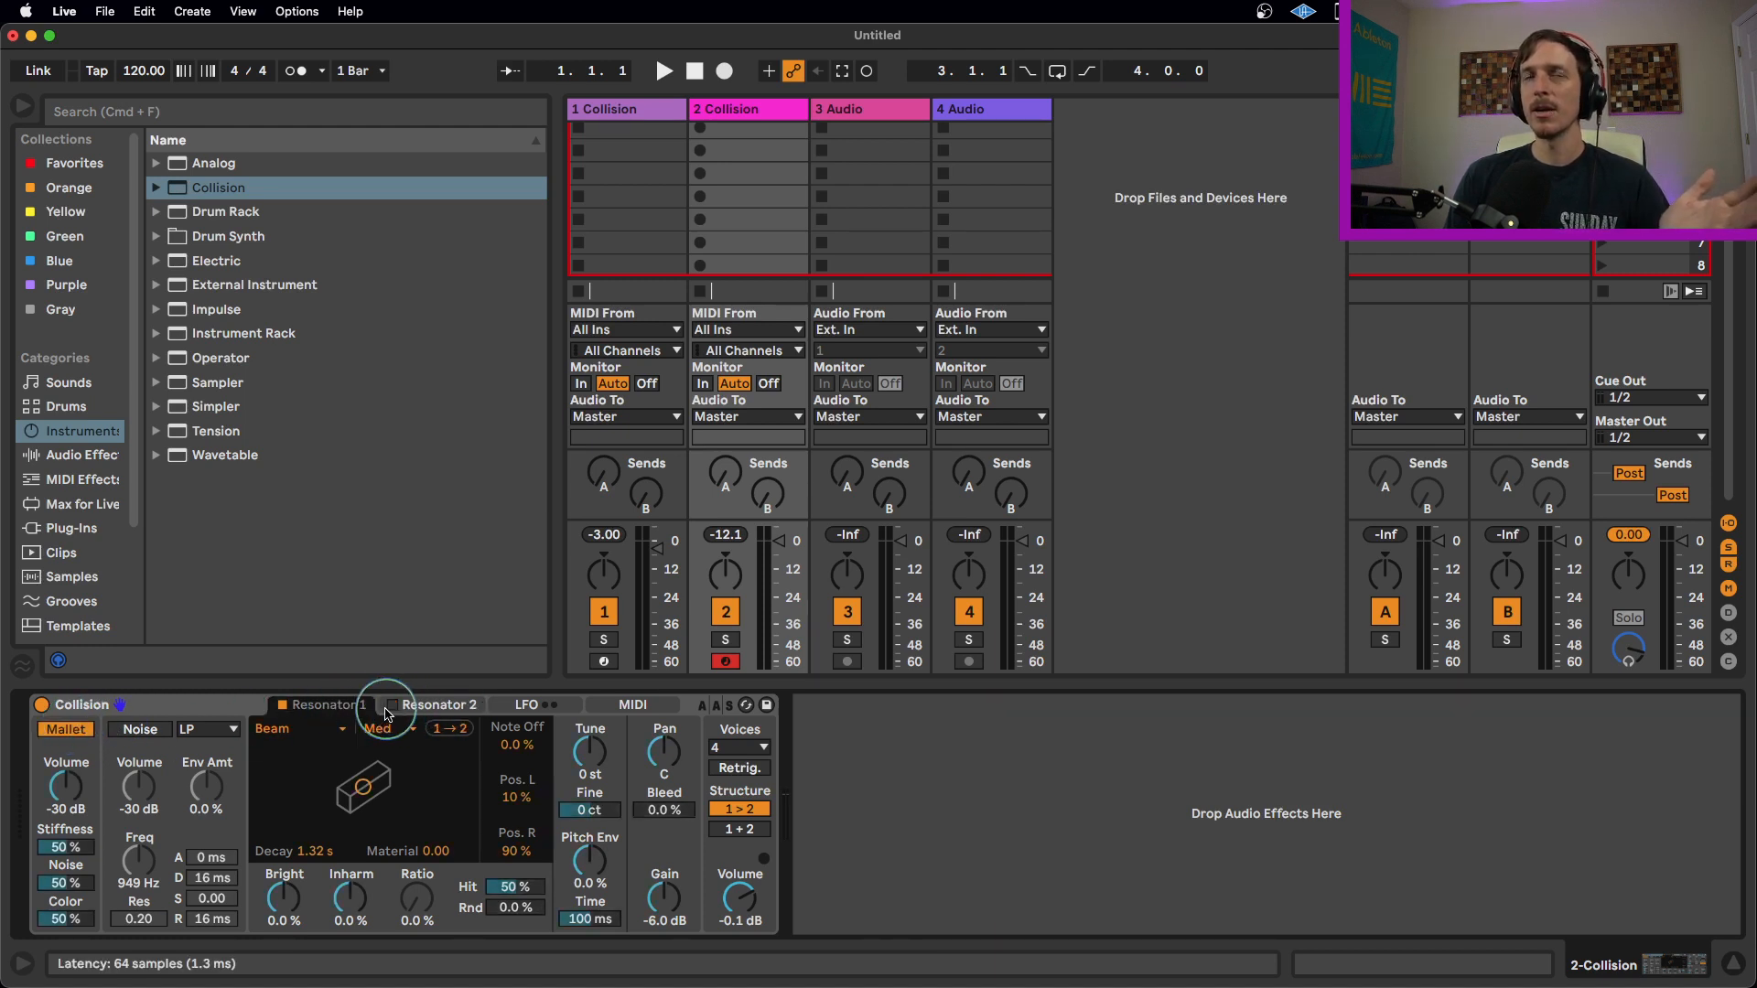
pyautogui.click(284, 706)
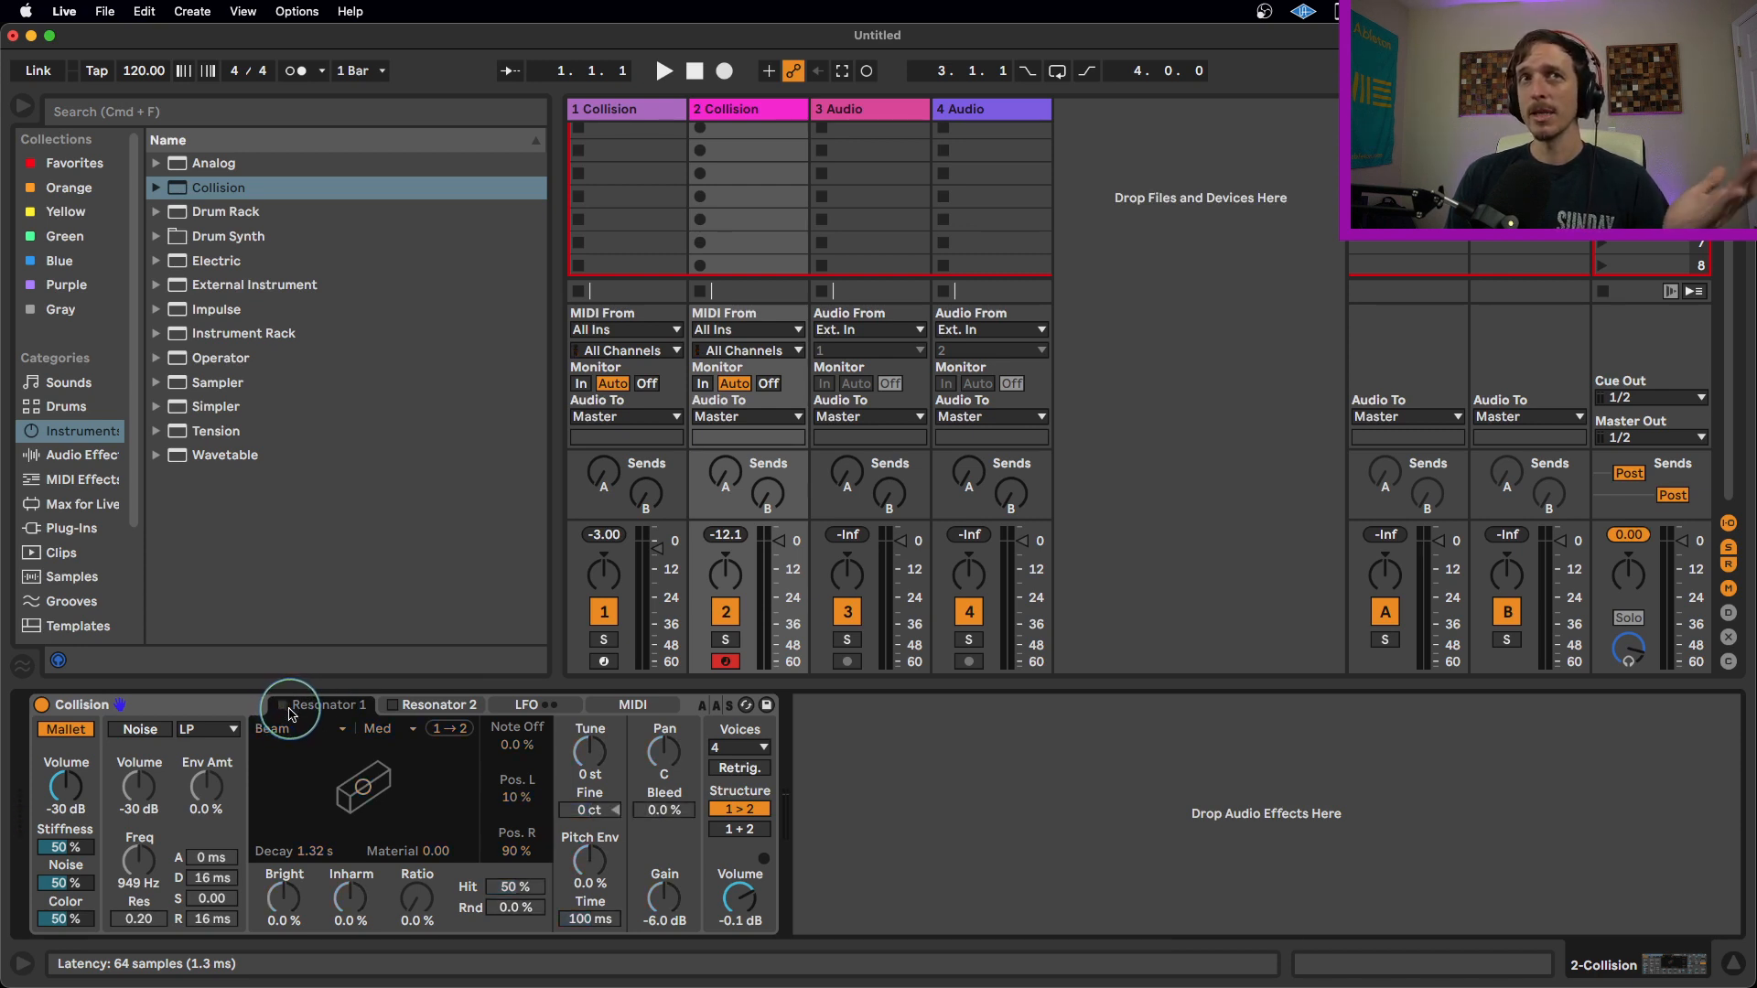
pyautogui.click(284, 706)
pyautogui.click(362, 796)
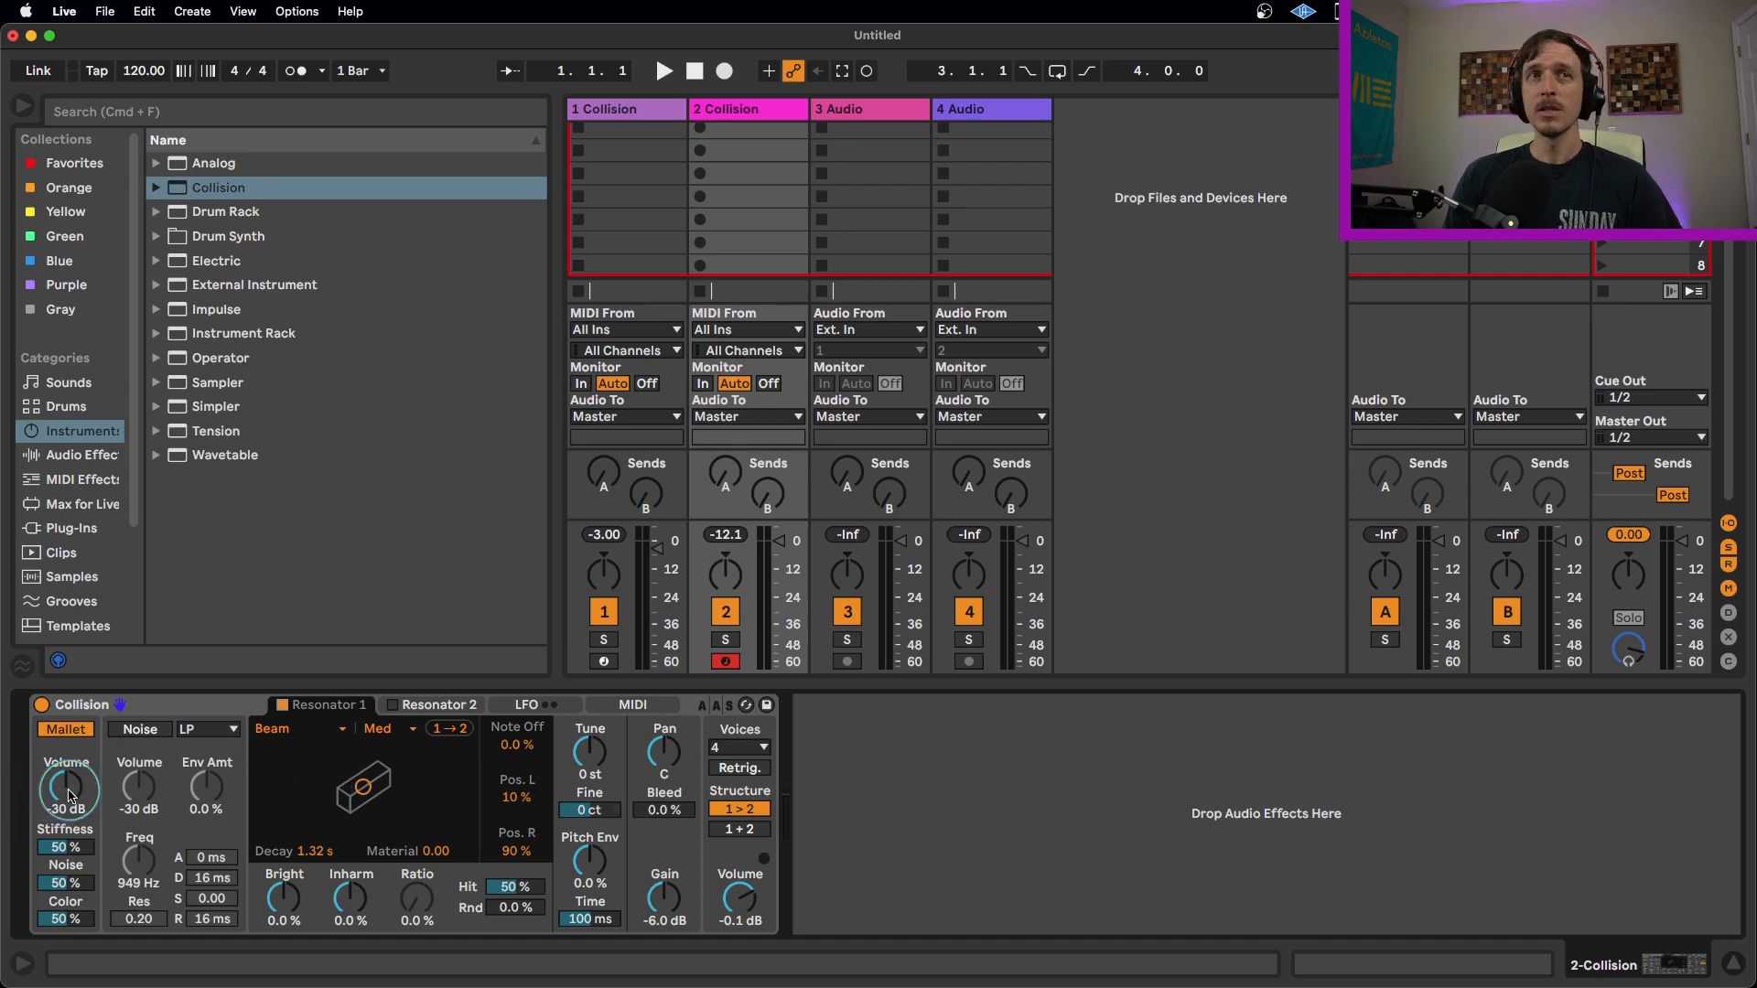
# Raise the Mallet volume to -19 dB and switch Resonator 1 through each resonator type, ending on Tube.
pyautogui.moveTo(66, 787); pyautogui.dragTo(67, 776)
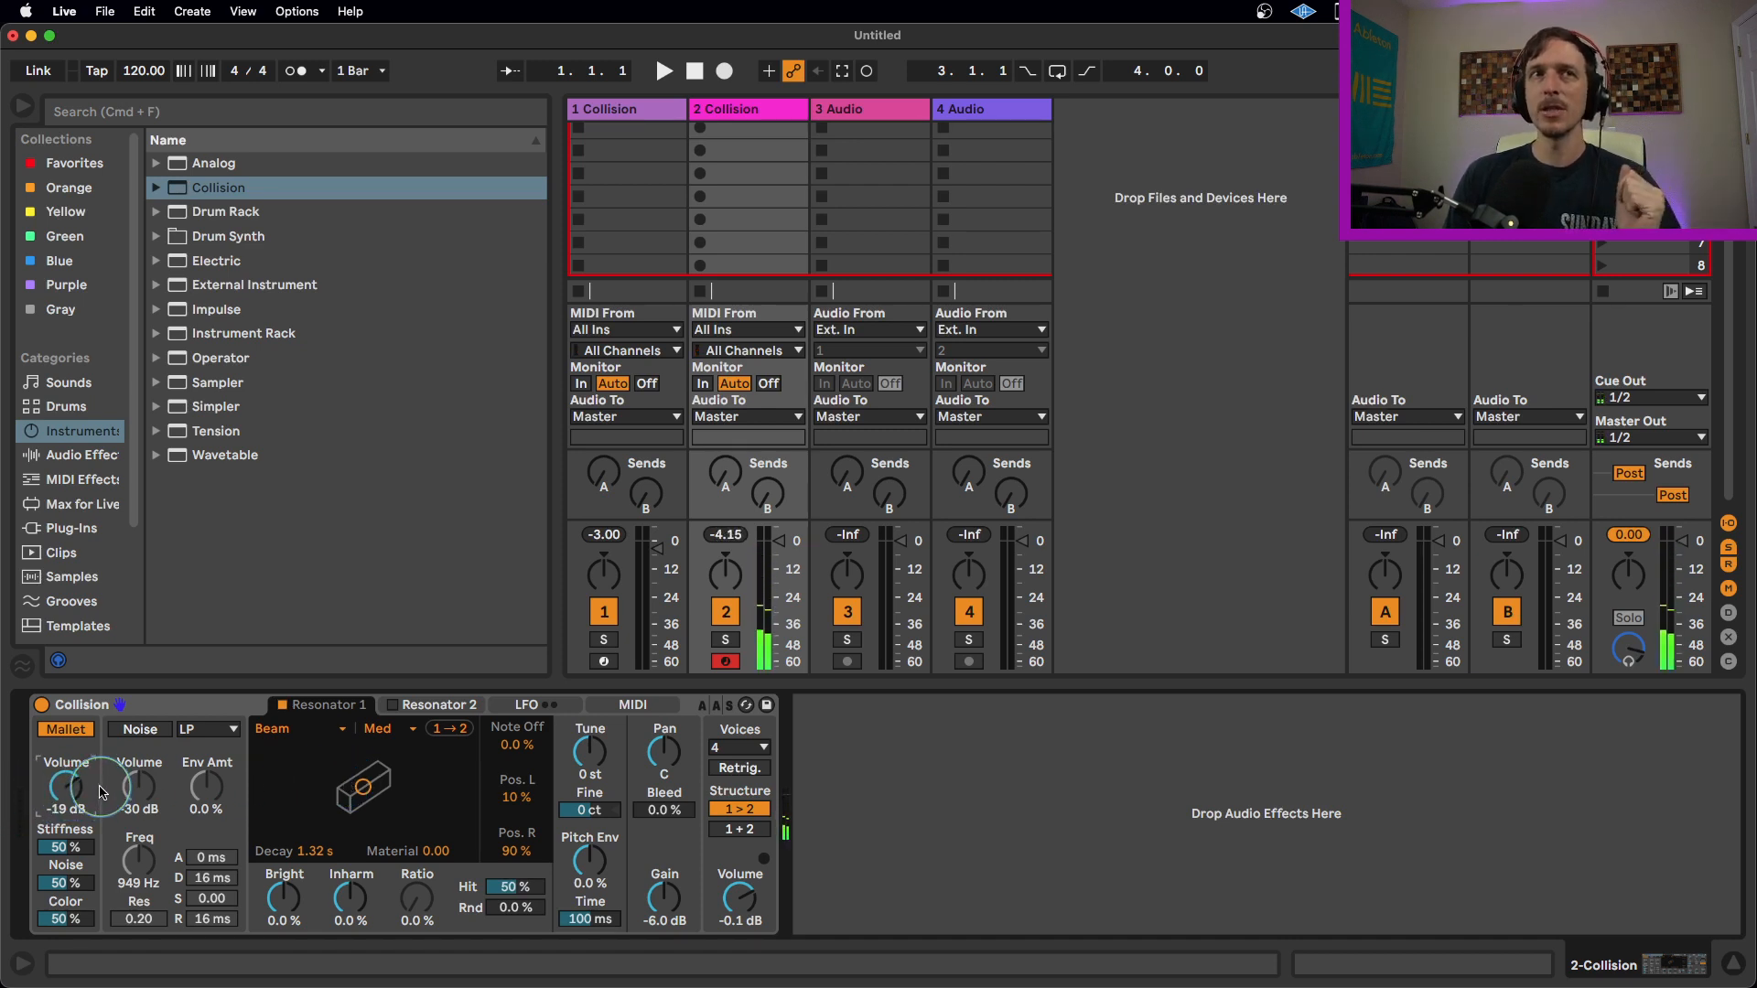
pyautogui.click(331, 730)
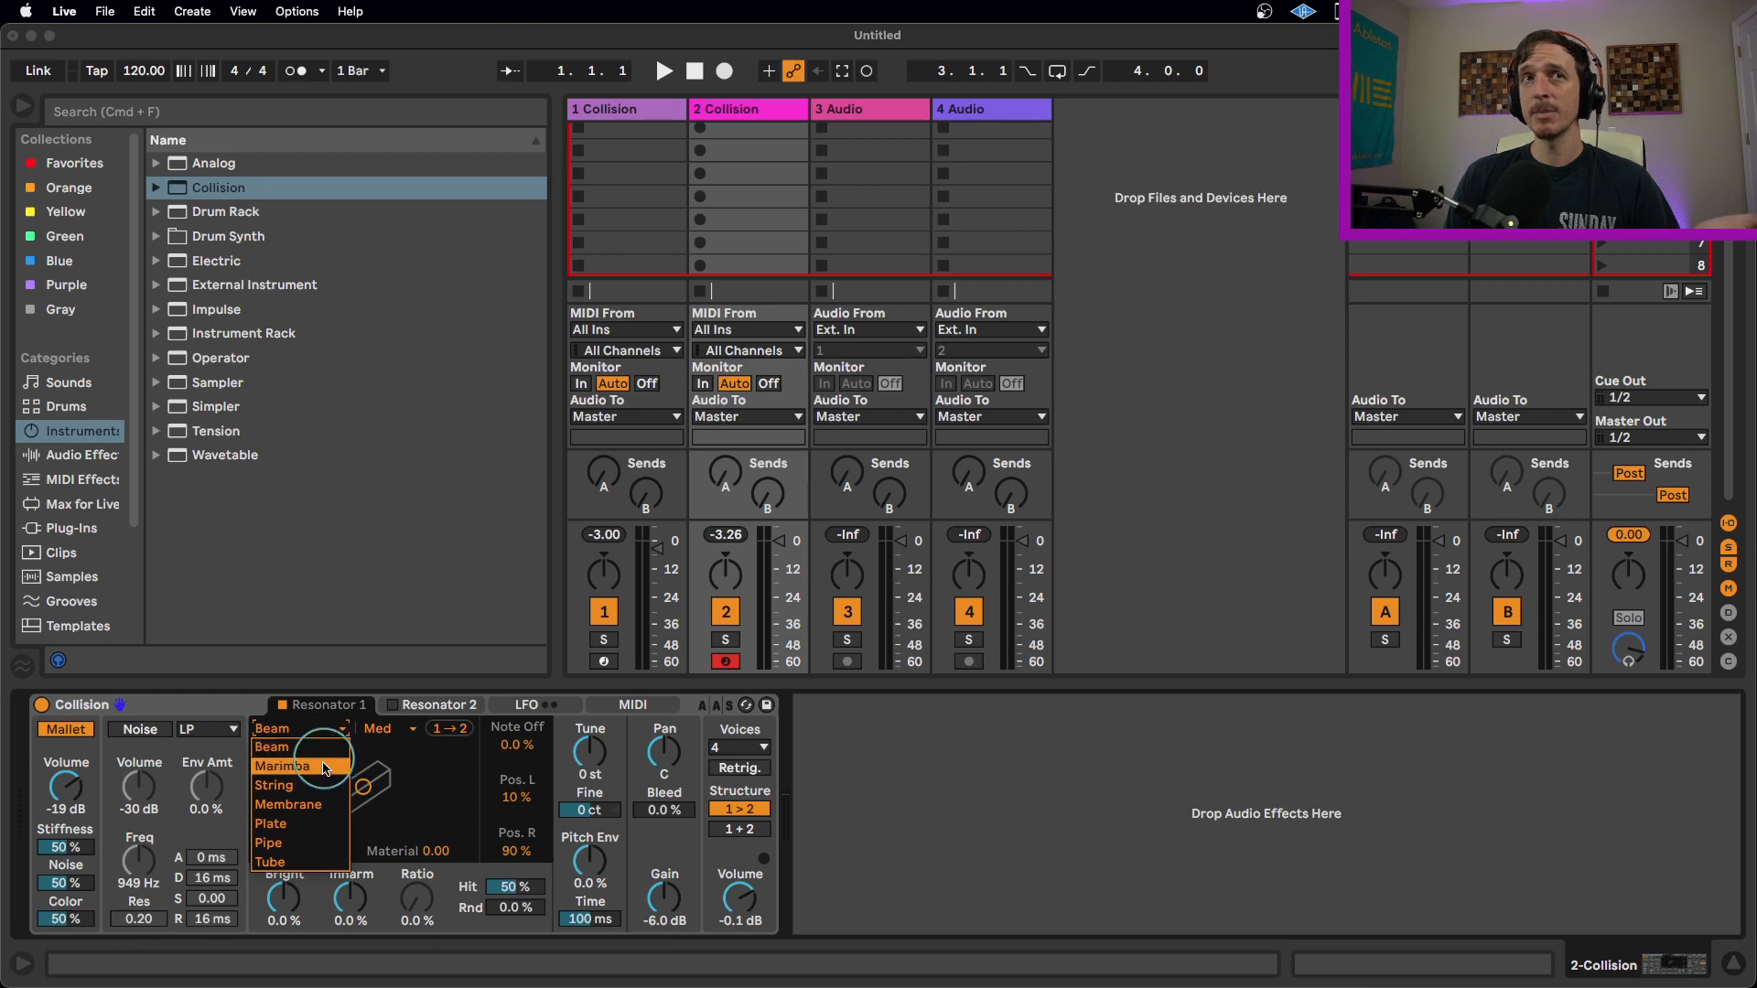
pyautogui.click(316, 746)
pyautogui.click(321, 730)
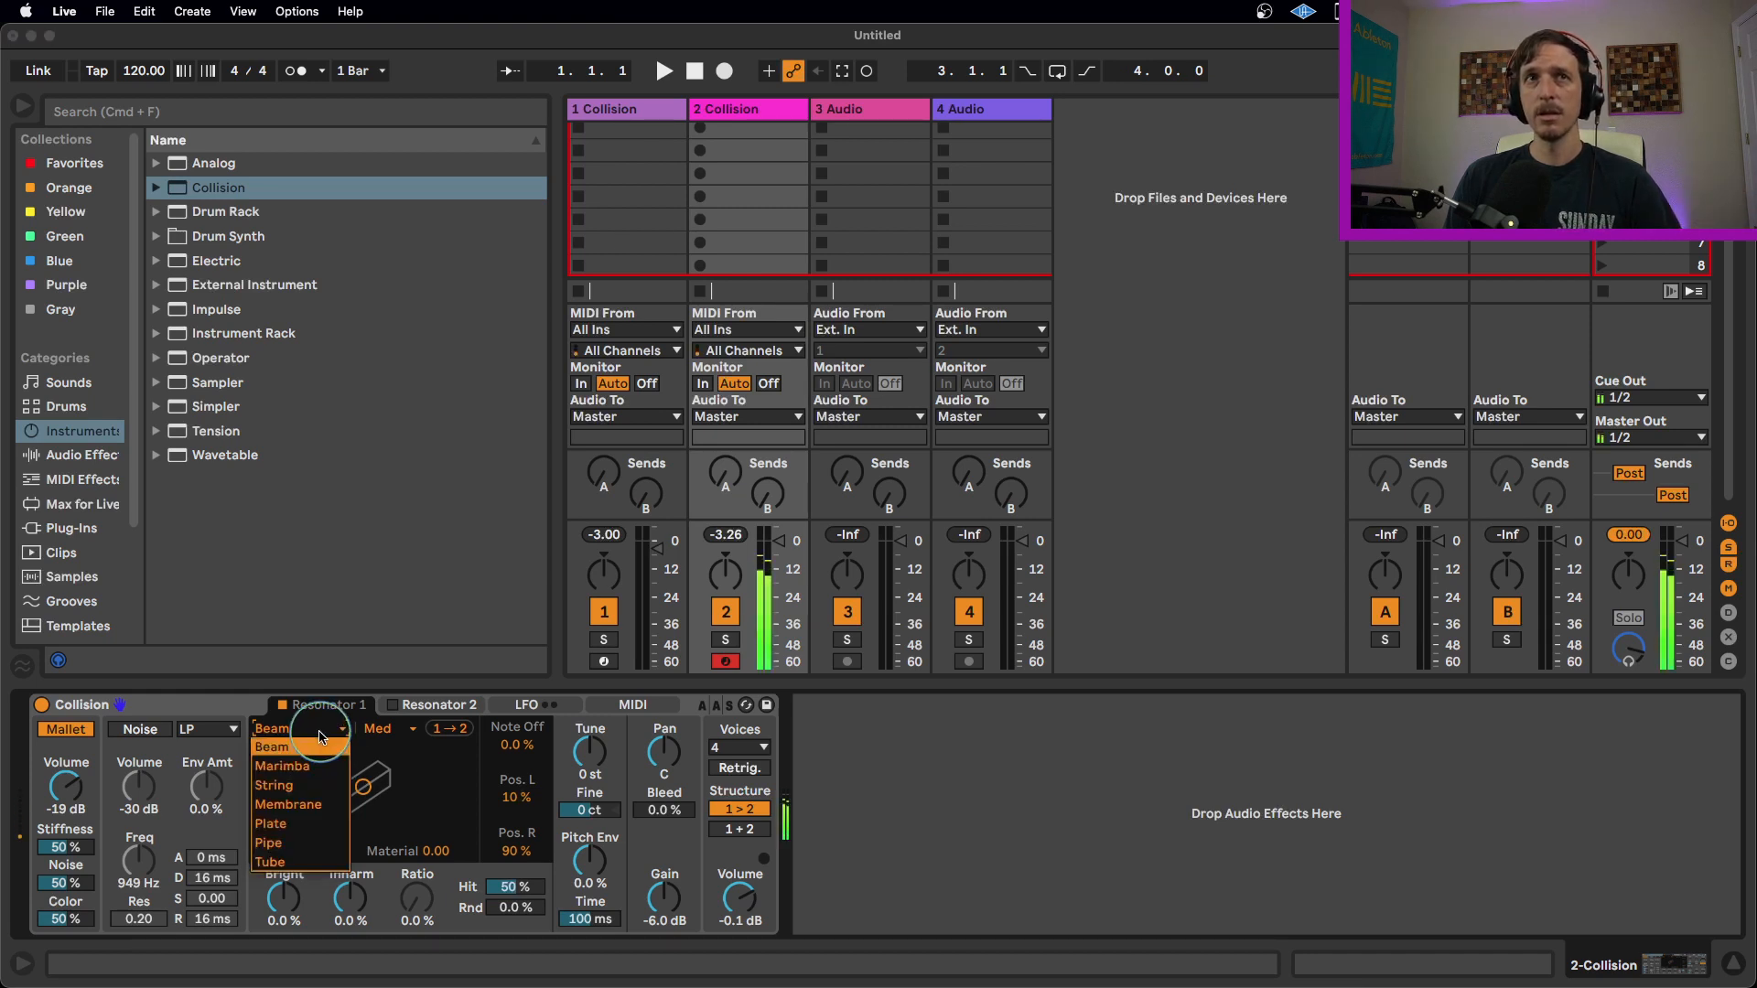
pyautogui.click(316, 766)
pyautogui.click(302, 729)
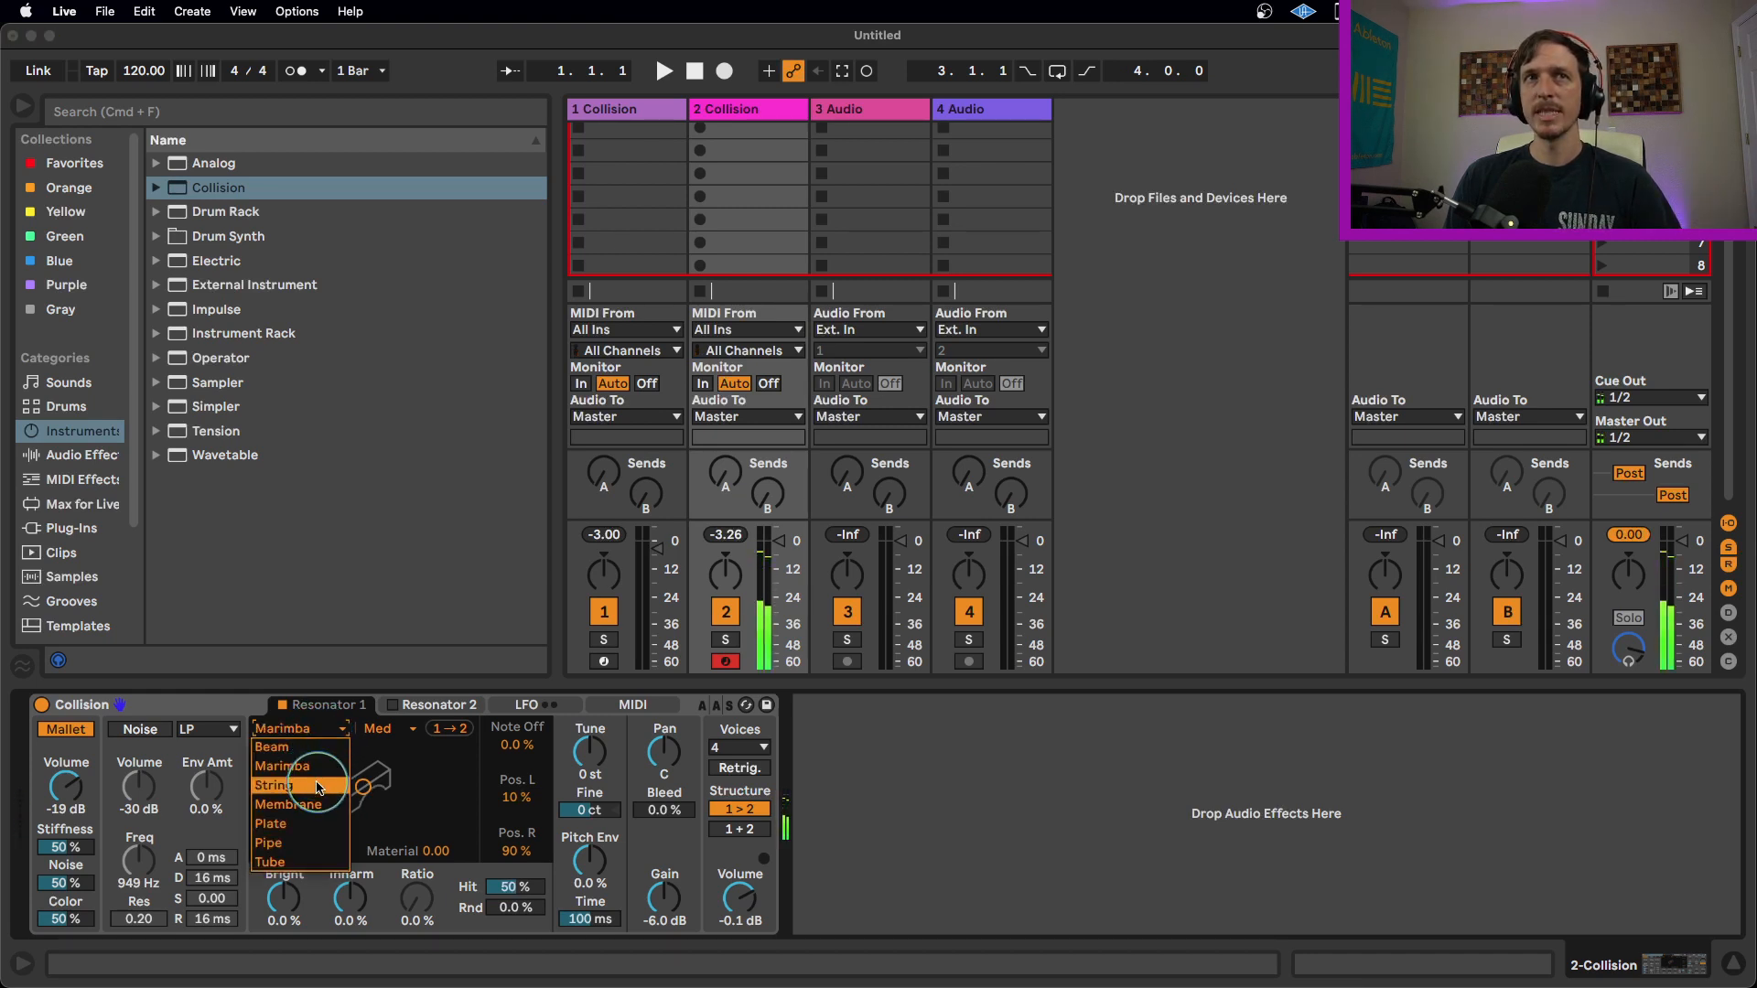
pyautogui.click(320, 785)
pyautogui.click(321, 739)
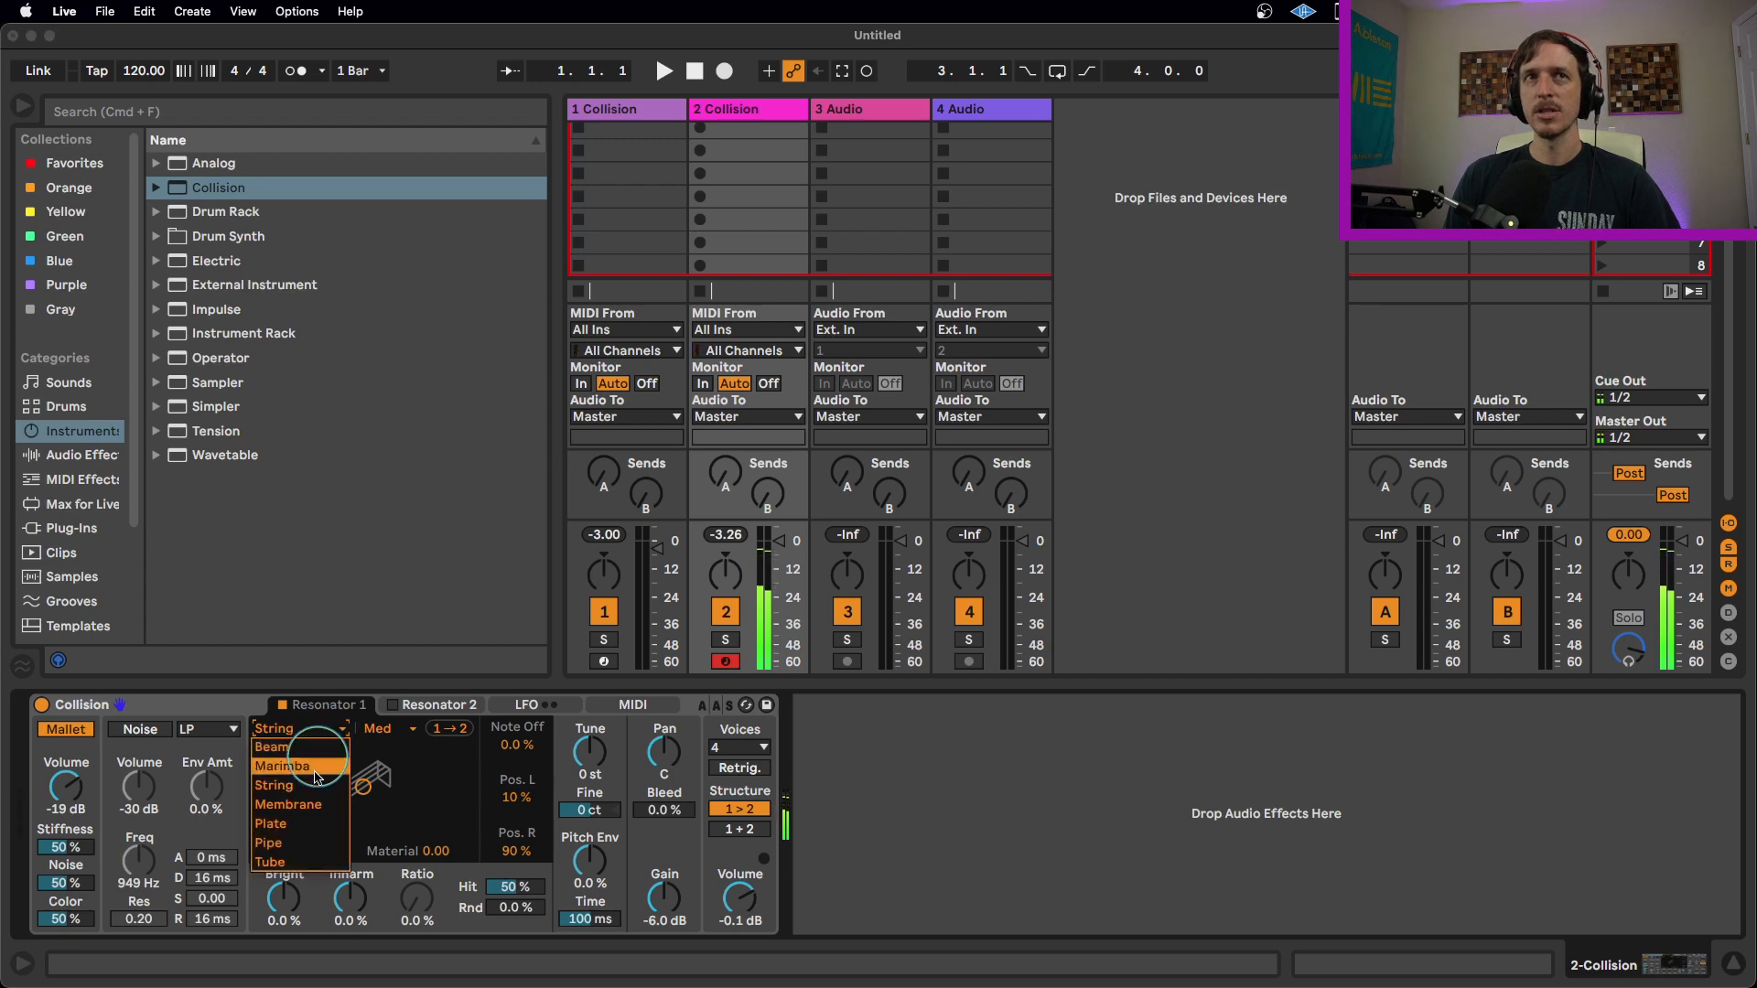
pyautogui.click(316, 805)
pyautogui.click(320, 729)
pyautogui.click(315, 824)
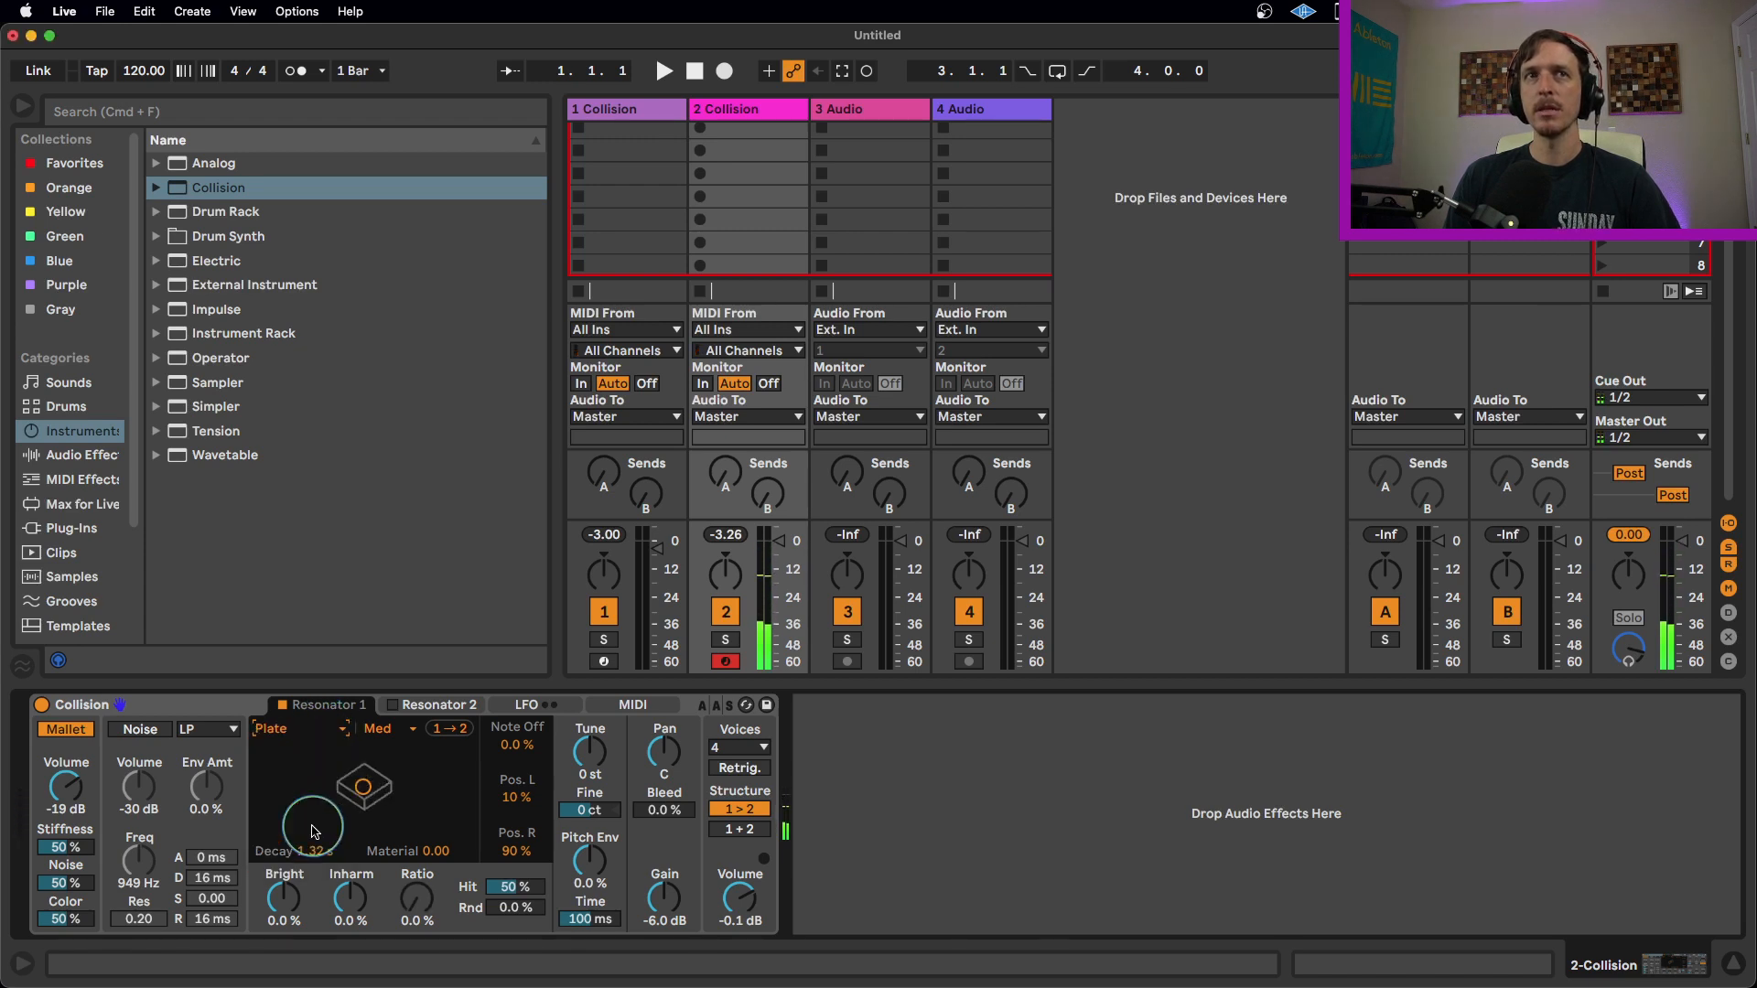
pyautogui.click(302, 729)
pyautogui.click(311, 842)
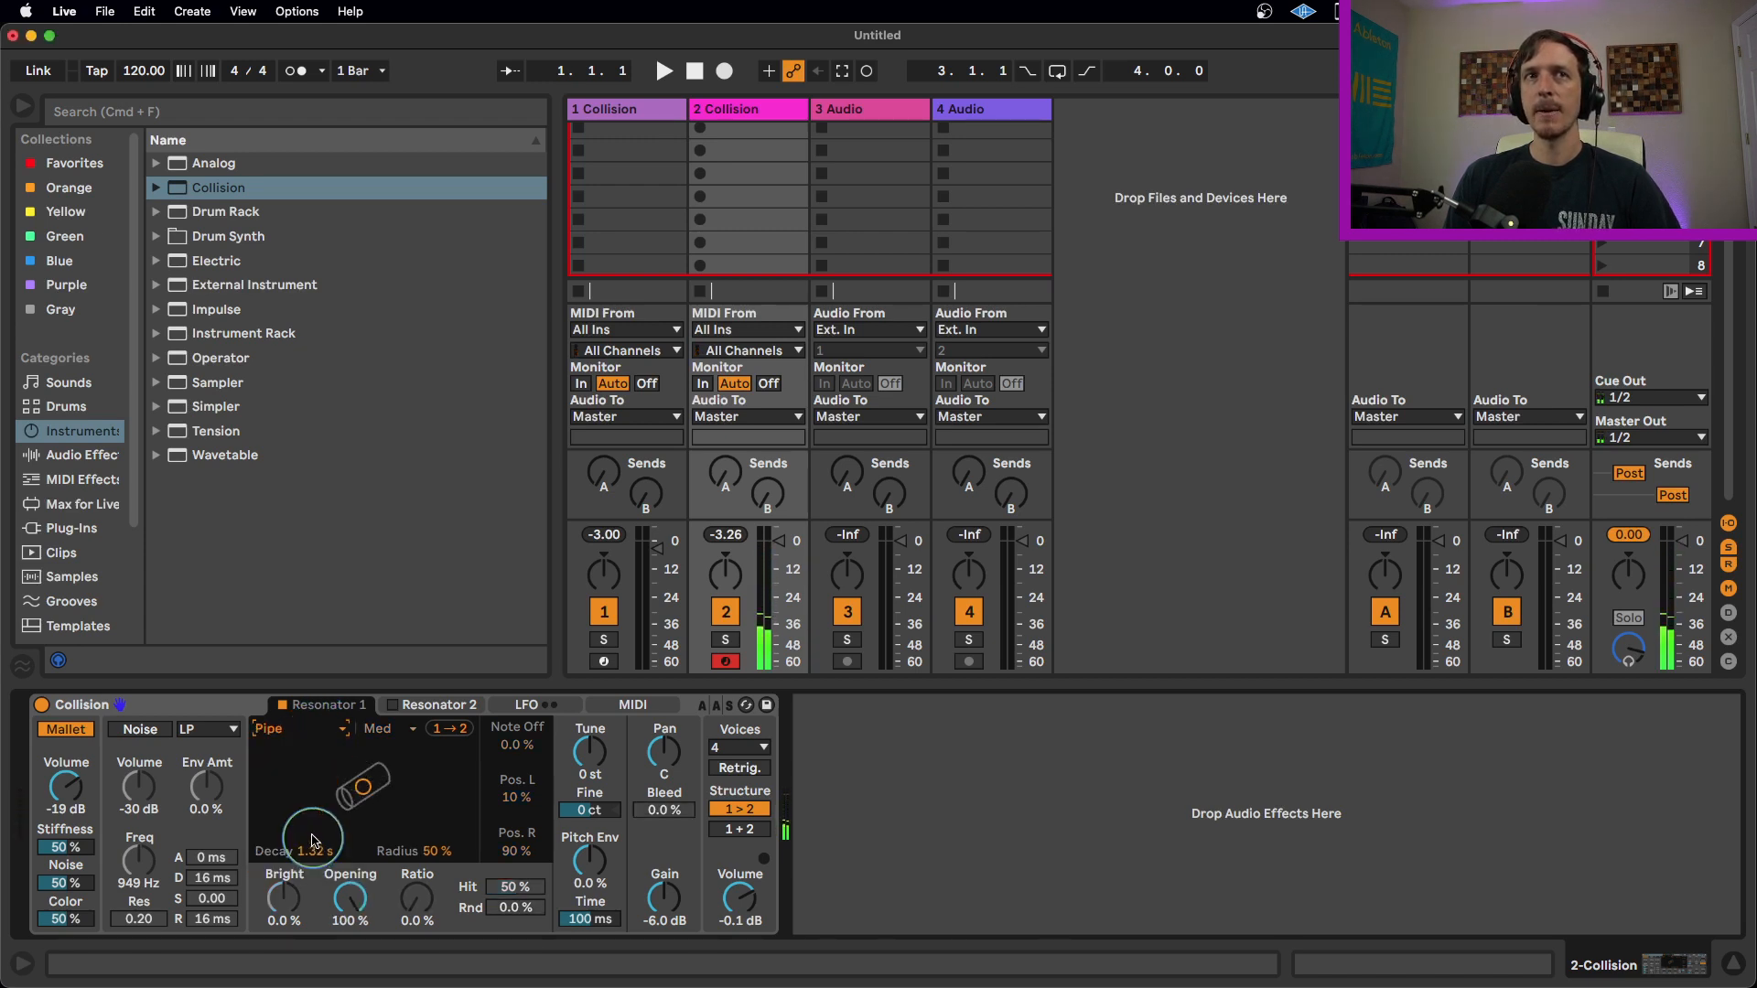
pyautogui.click(302, 729)
pyautogui.click(314, 862)
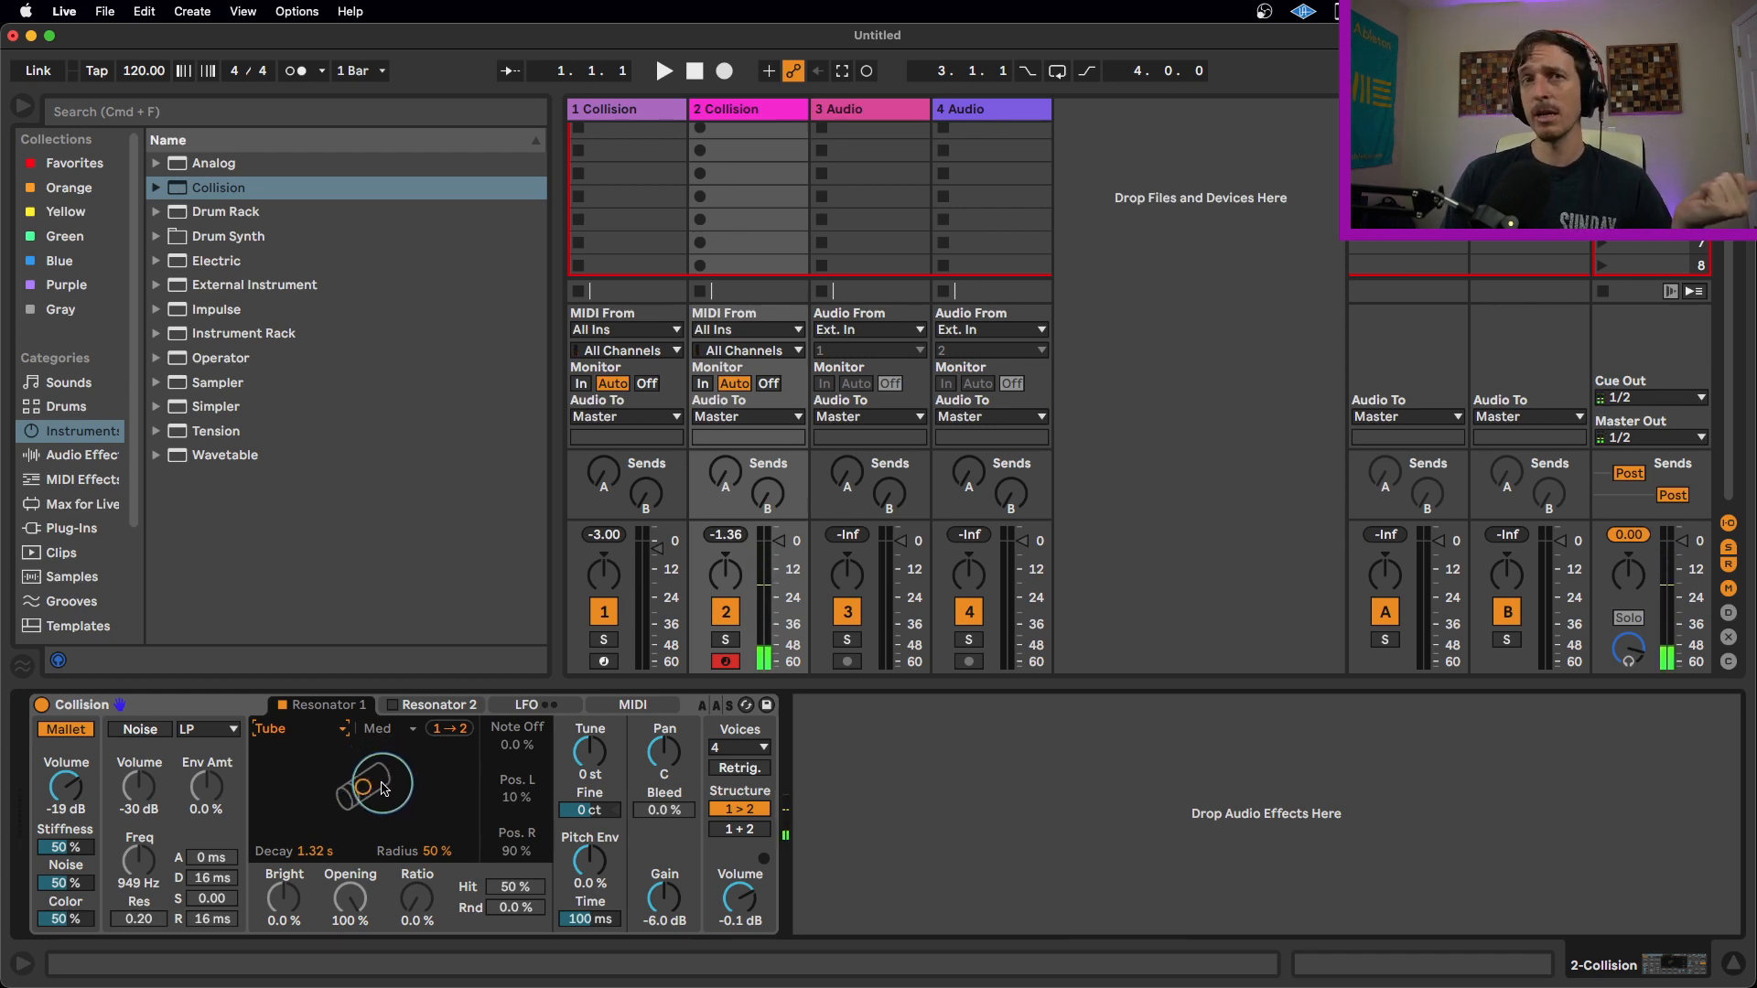
# Play notes and set Resonator 1's Decay to 2.70 s and Radius to 62%.
pyautogui.press('z')
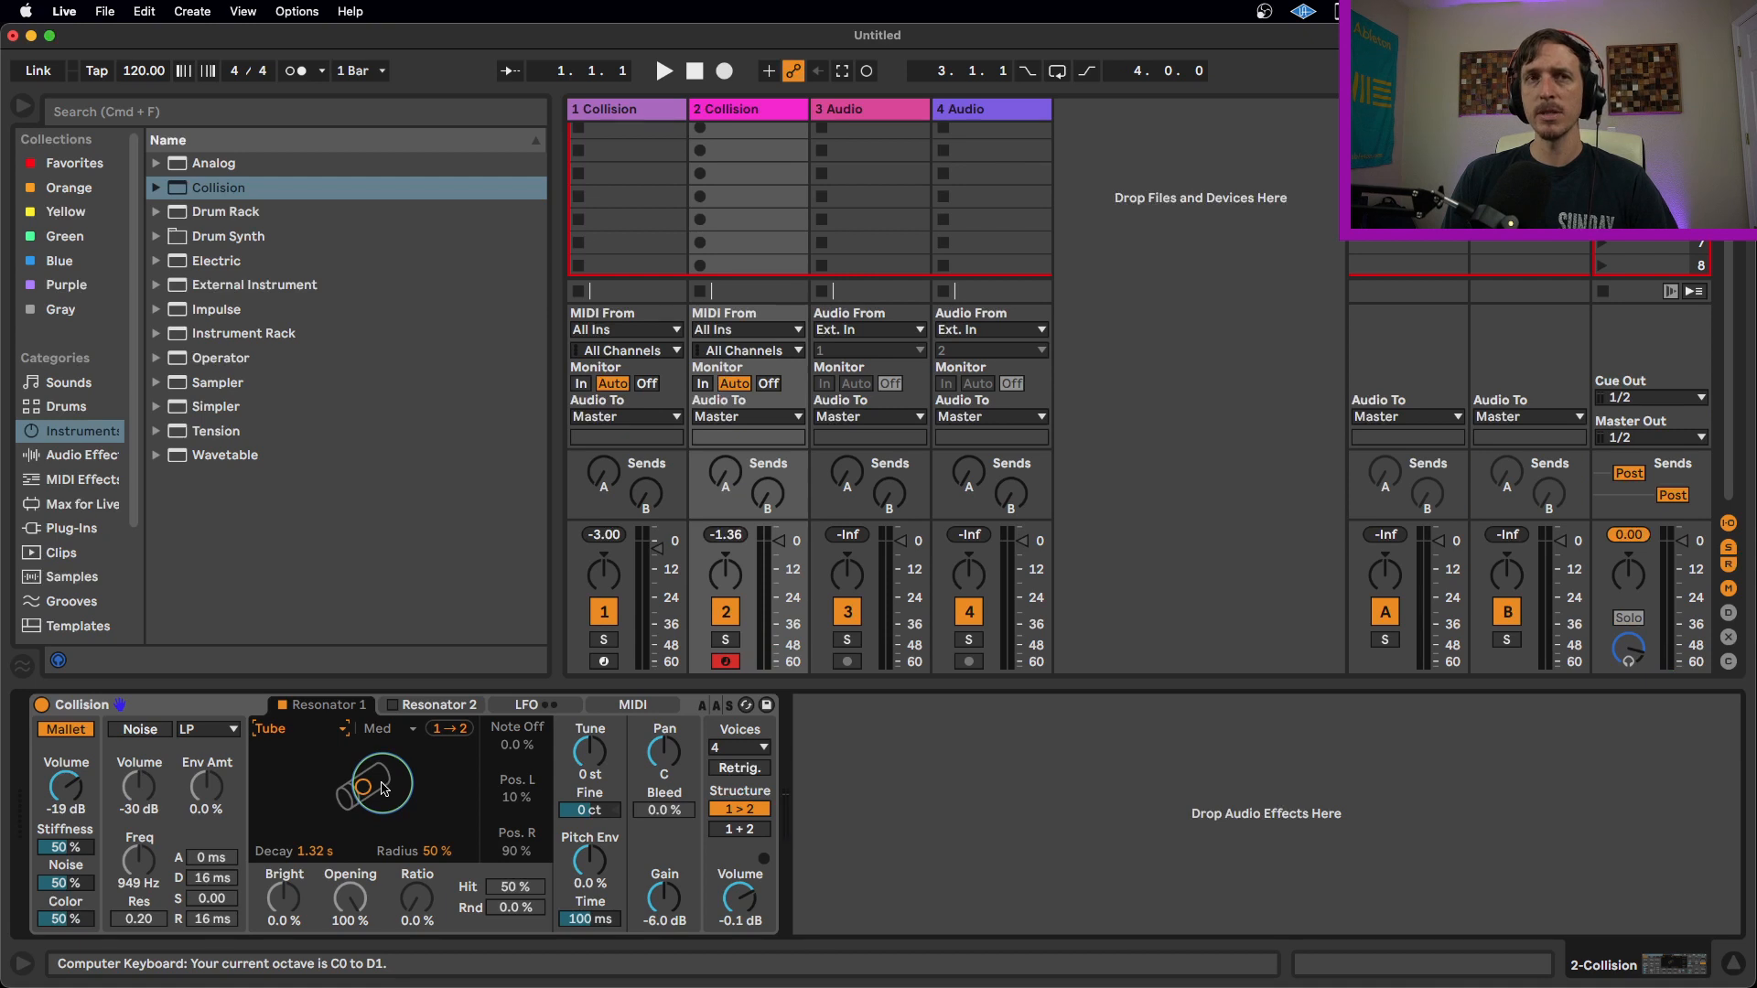
pyautogui.press('a')
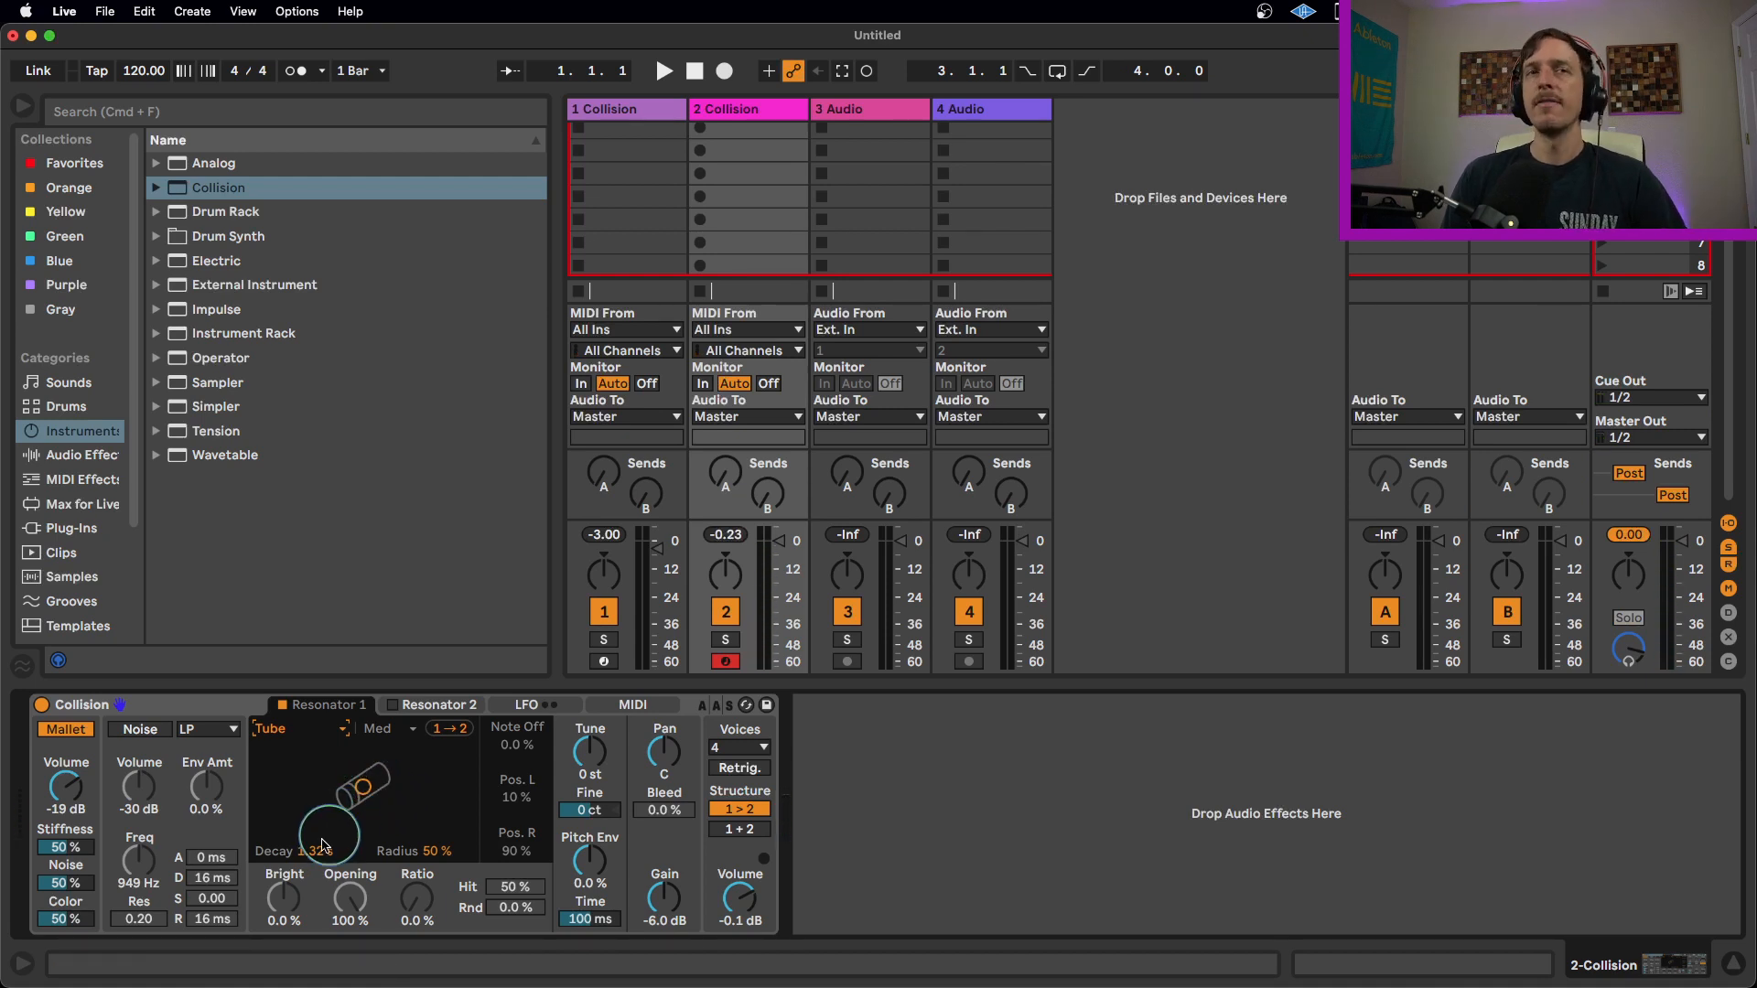
pyautogui.moveTo(319, 856); pyautogui.dragTo(423, 850)
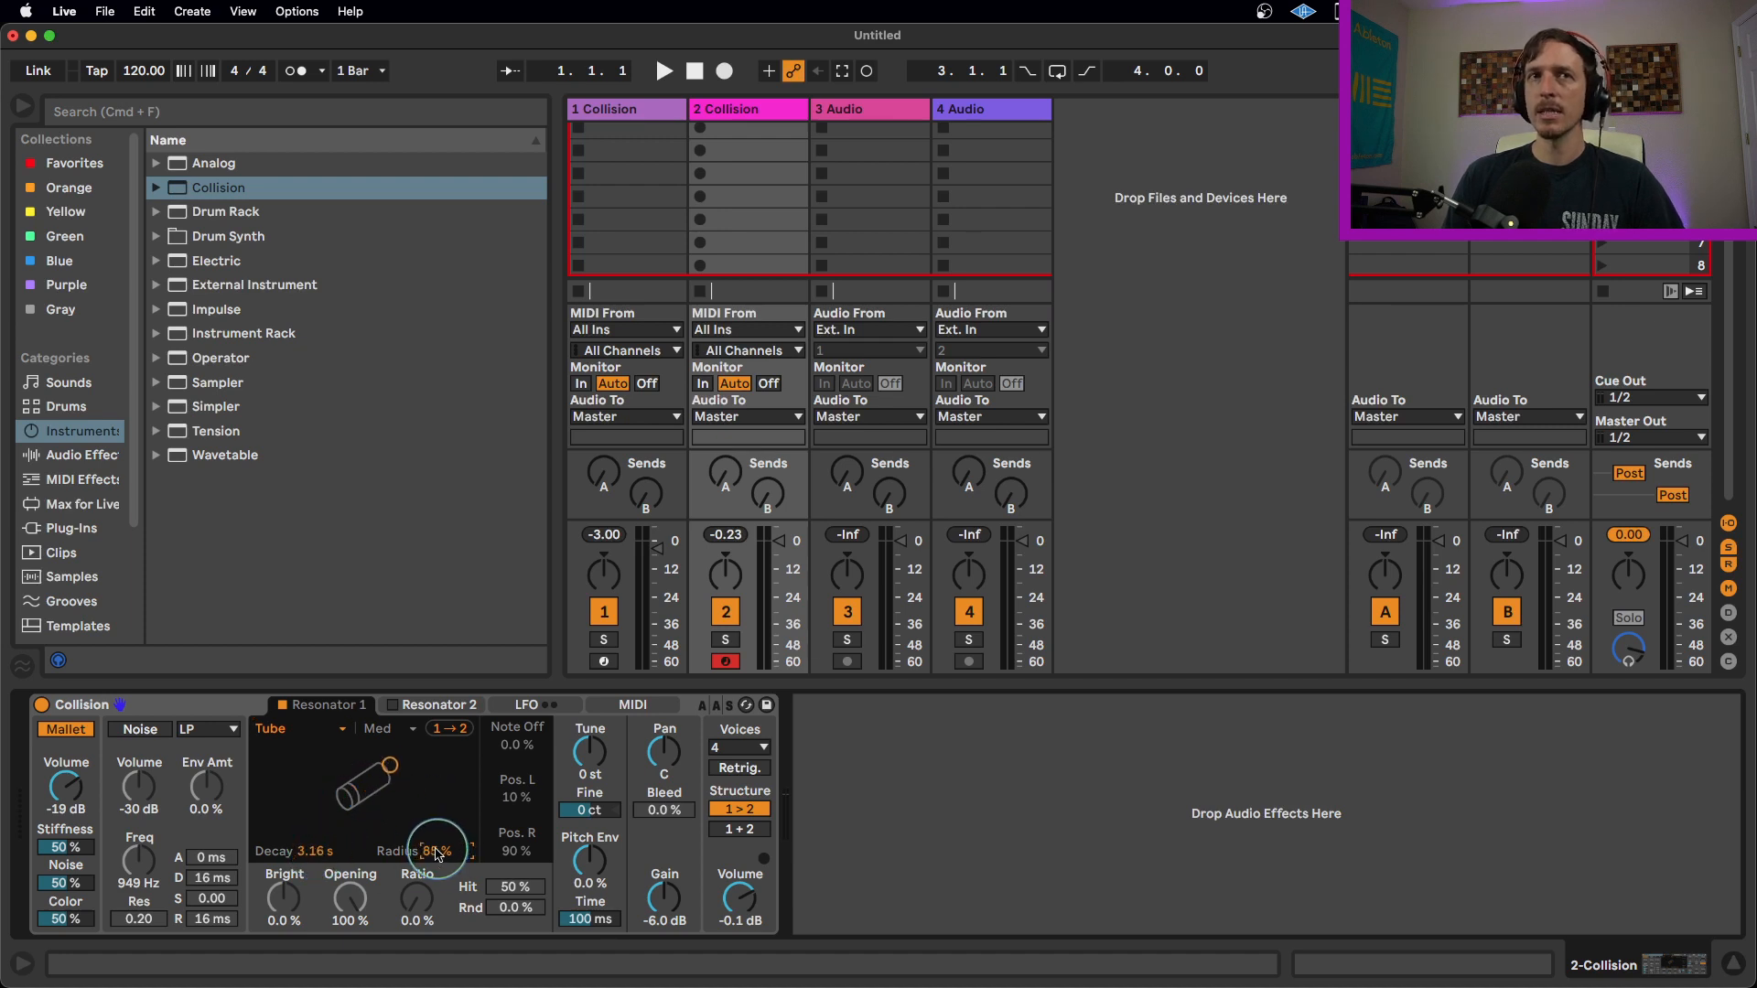
pyautogui.moveTo(388, 771)
pyautogui.mouseDown()
pyautogui.moveTo(423, 781)
pyautogui.moveTo(302, 784)
pyautogui.moveTo(362, 791)
pyautogui.mouseUp()
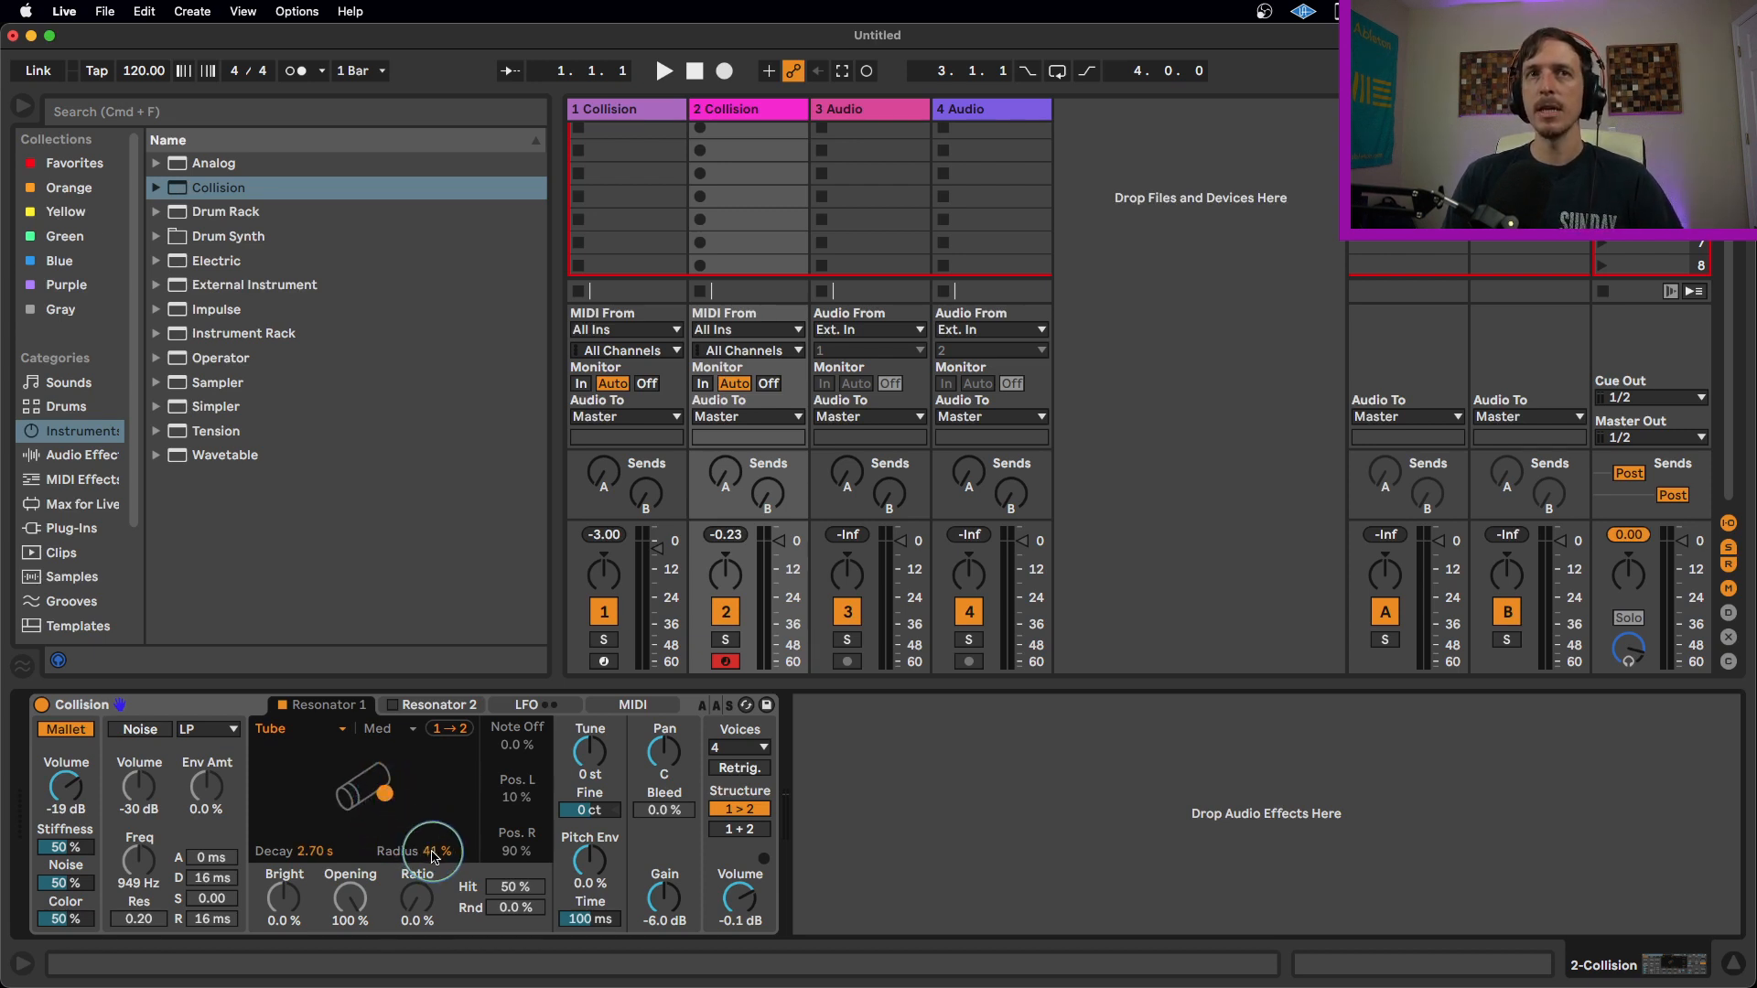
pyautogui.click(432, 853)
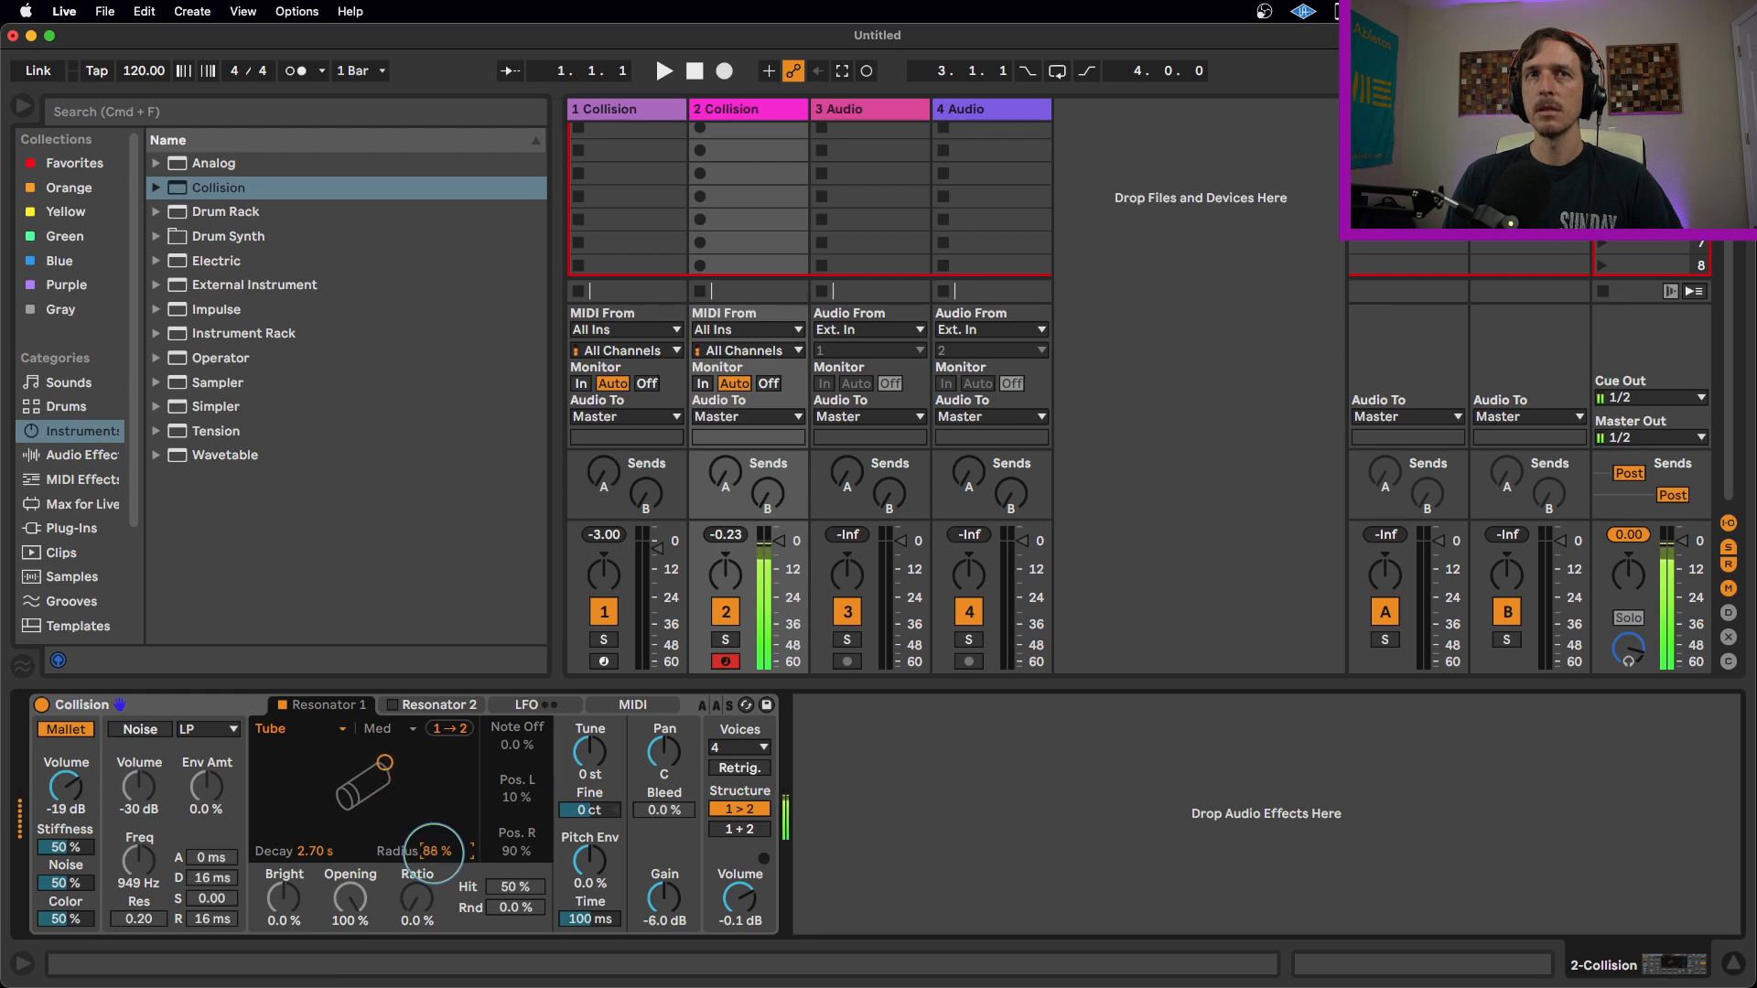
pyautogui.moveTo(433, 852)
pyautogui.mouseDown()
pyautogui.moveTo(433, 952)
pyautogui.moveTo(433, 776)
pyautogui.moveTo(438, 850)
pyautogui.mouseUp()
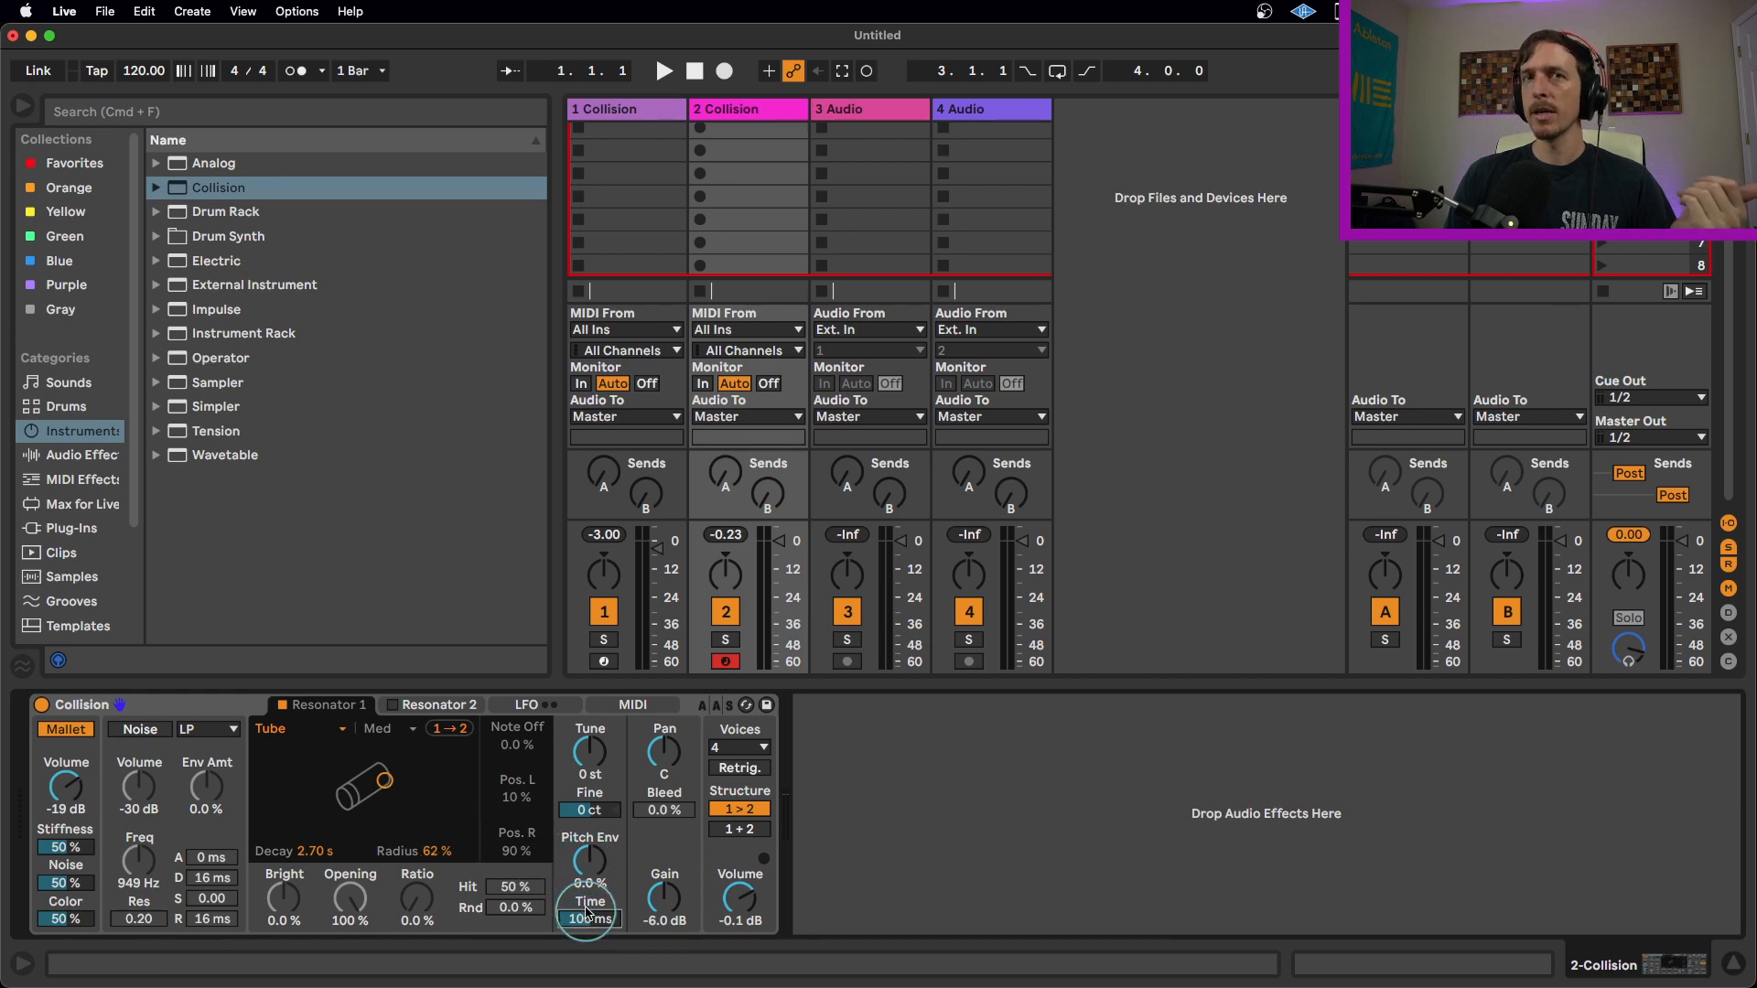
# Set the Pitch Envelope amount to 100% and its Time to 154 ms.
pyautogui.moveTo(593, 881); pyautogui.dragTo(599, 888)
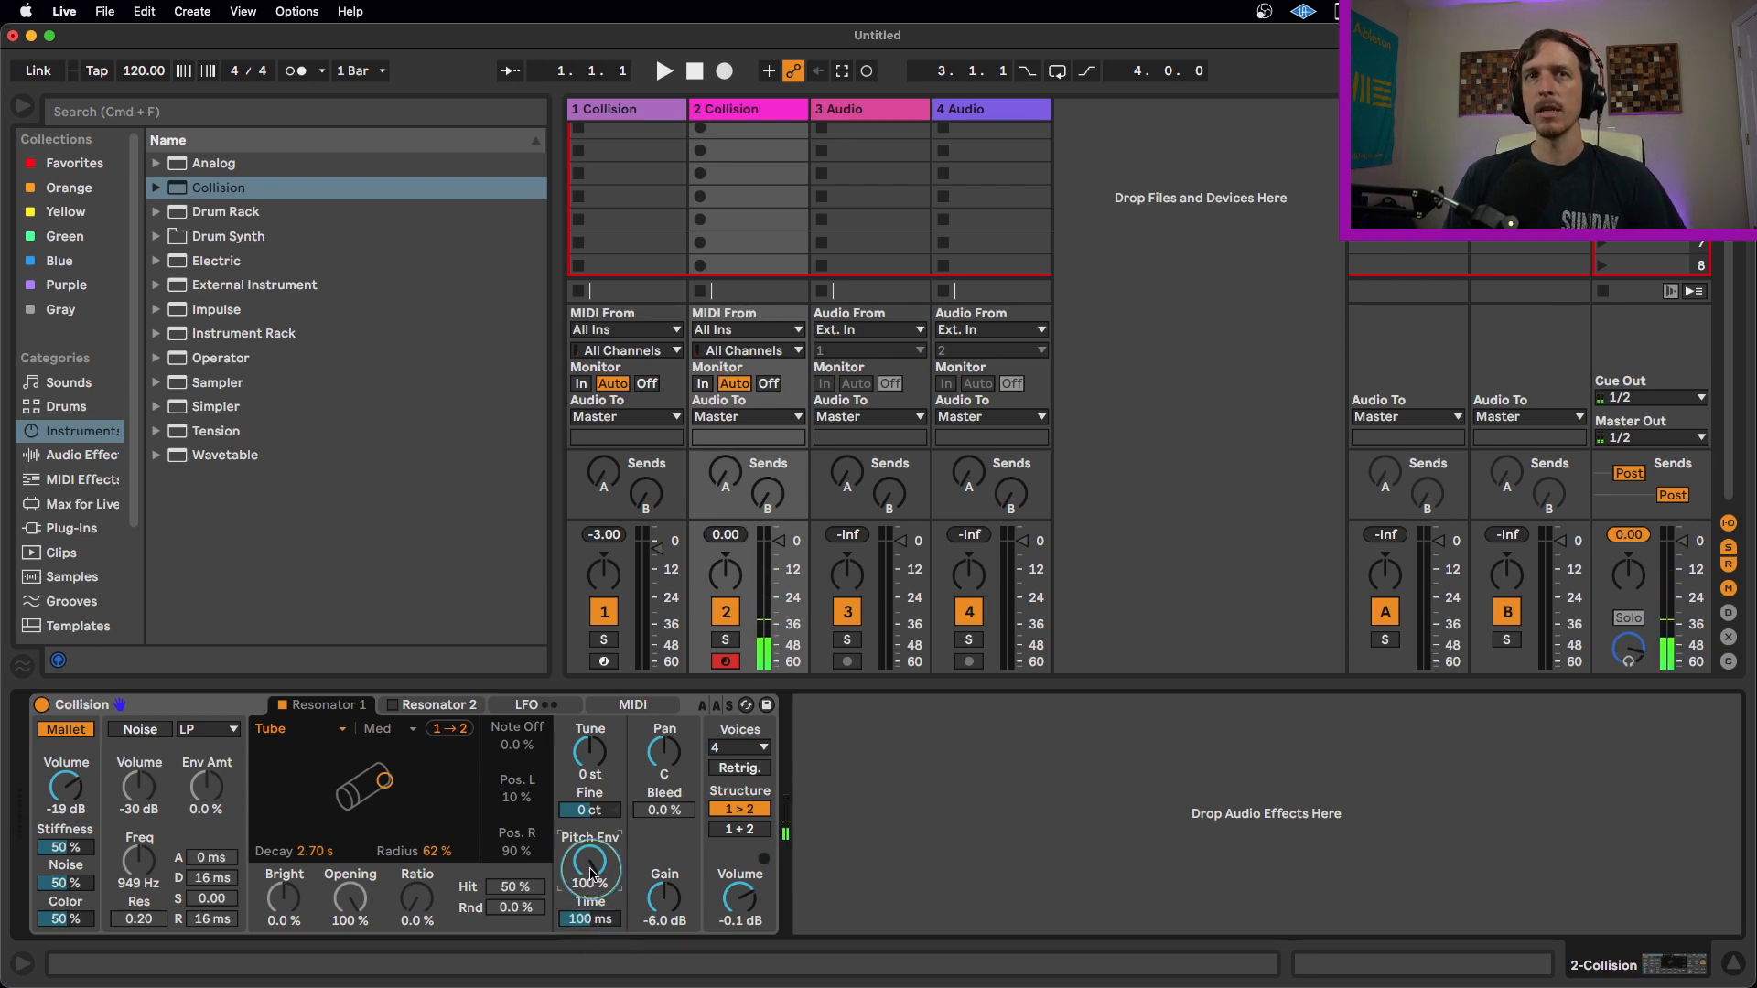
pyautogui.doubleClick(591, 880)
pyautogui.moveTo(590, 883); pyautogui.dragTo(590, 791)
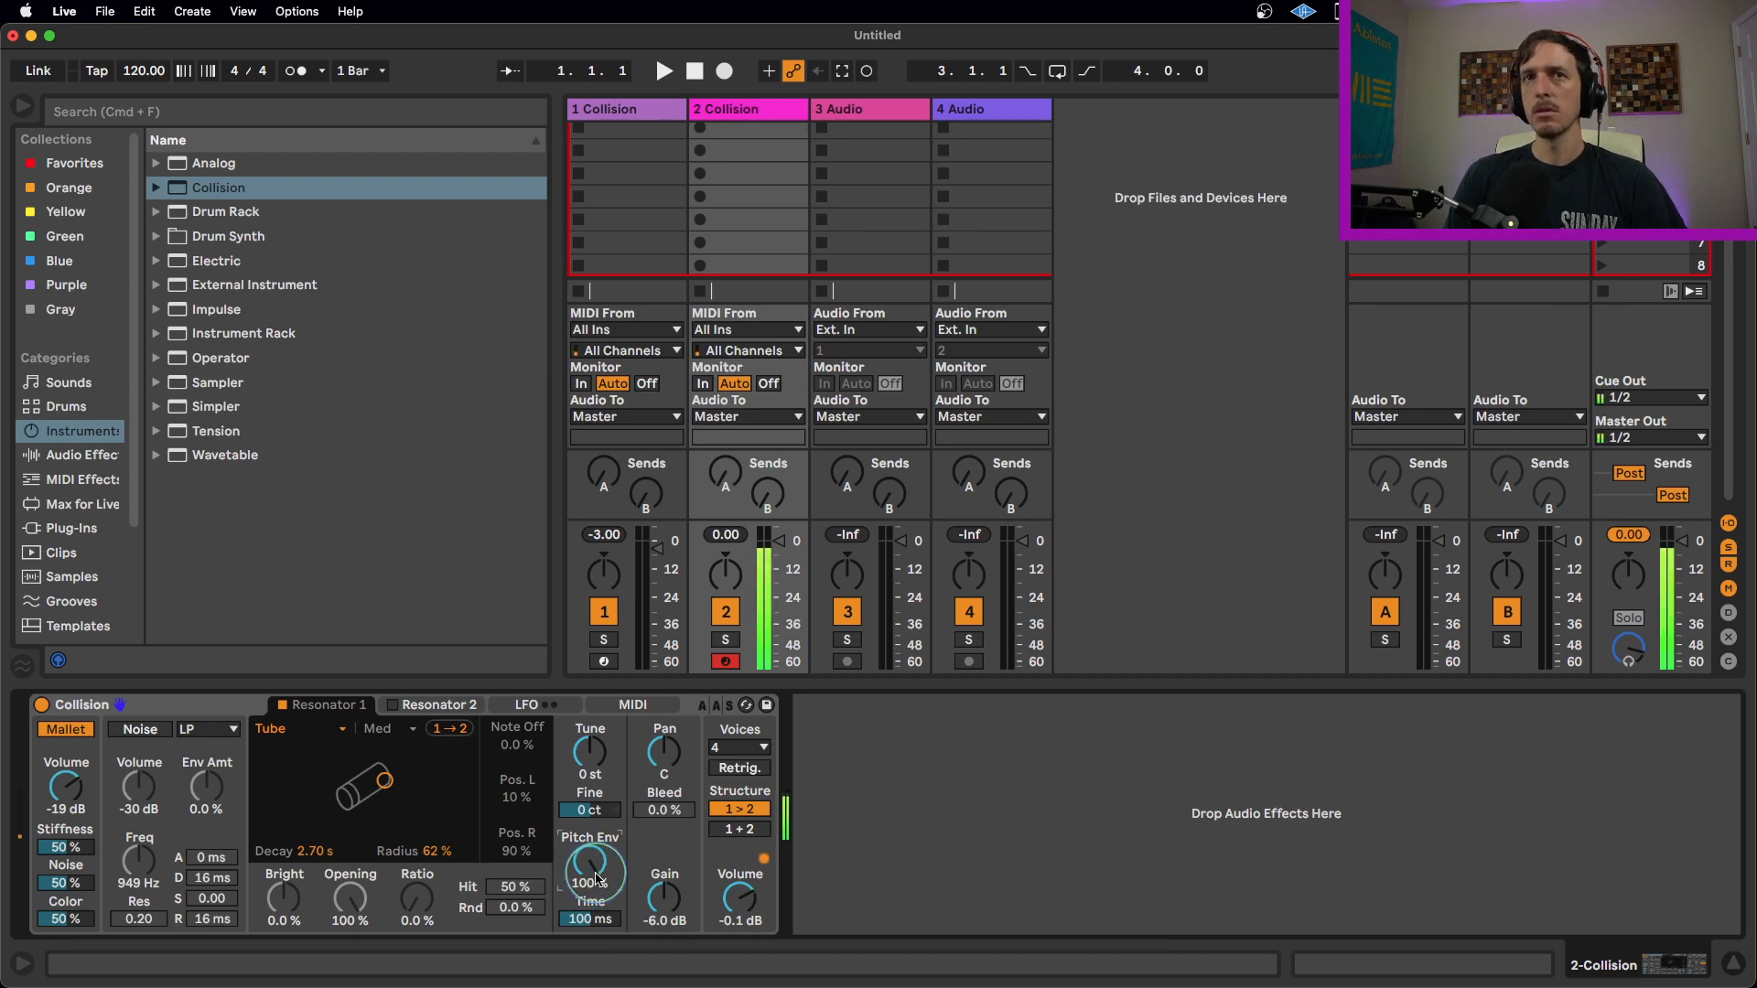
pyautogui.click(592, 920)
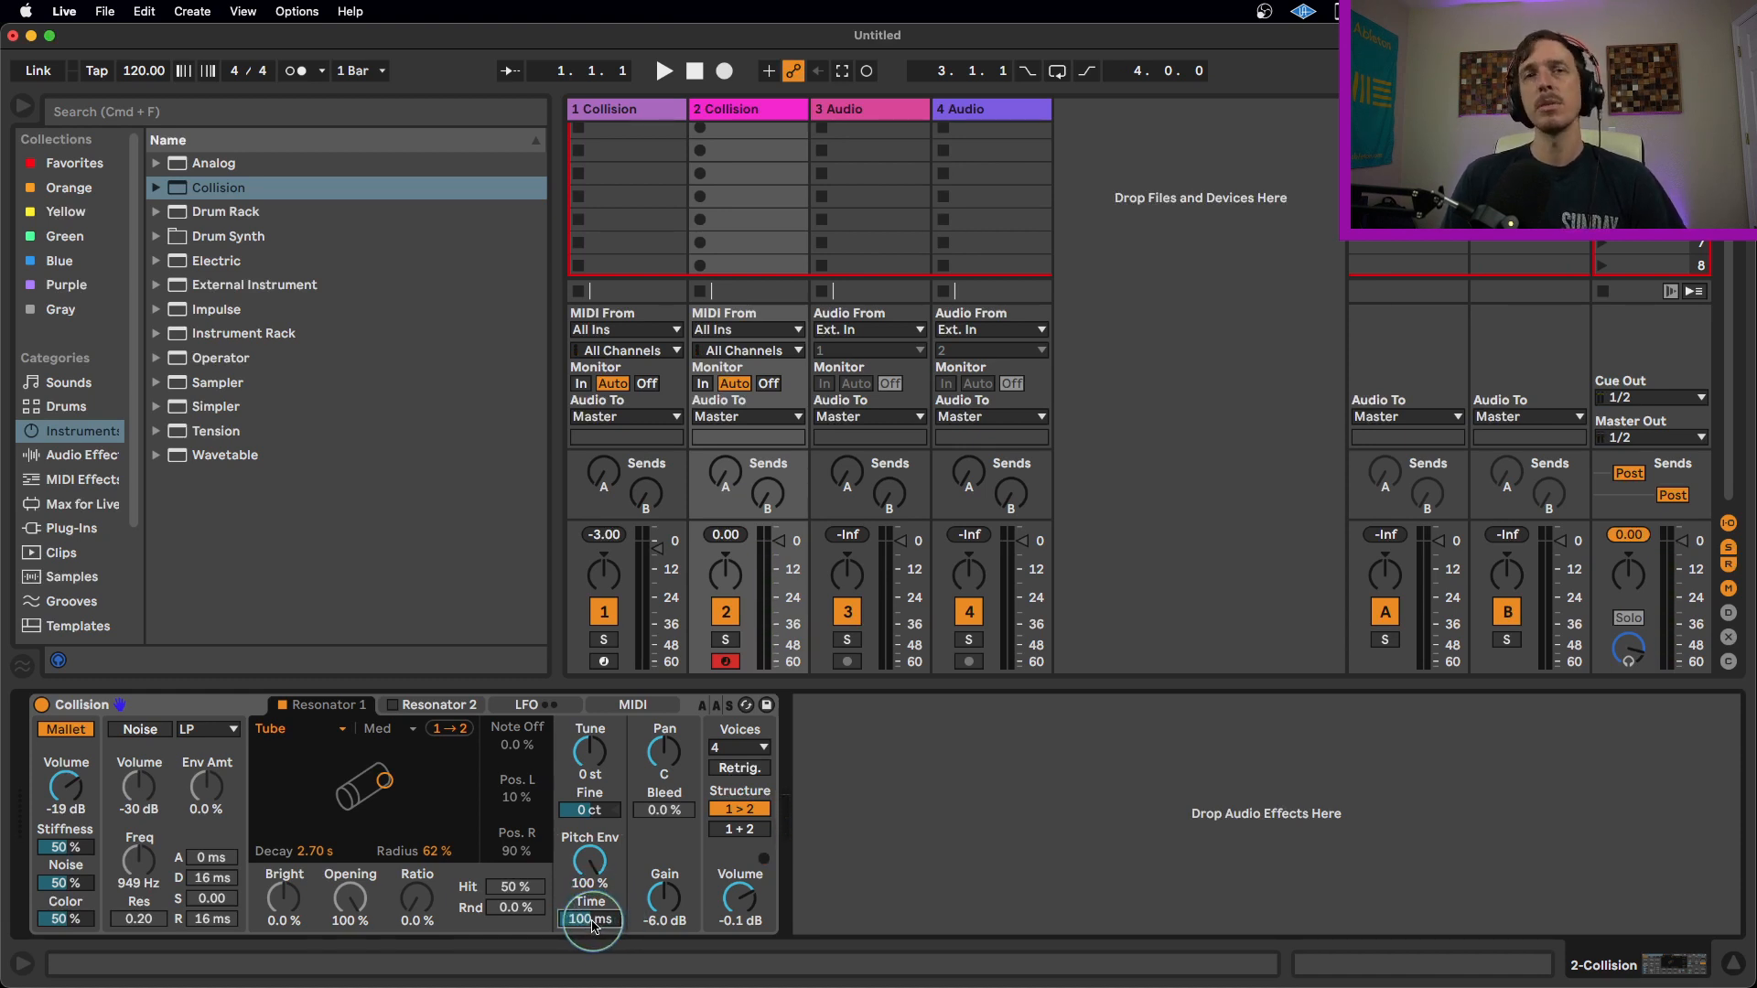
pyautogui.moveTo(593, 926); pyautogui.dragTo(593, 896)
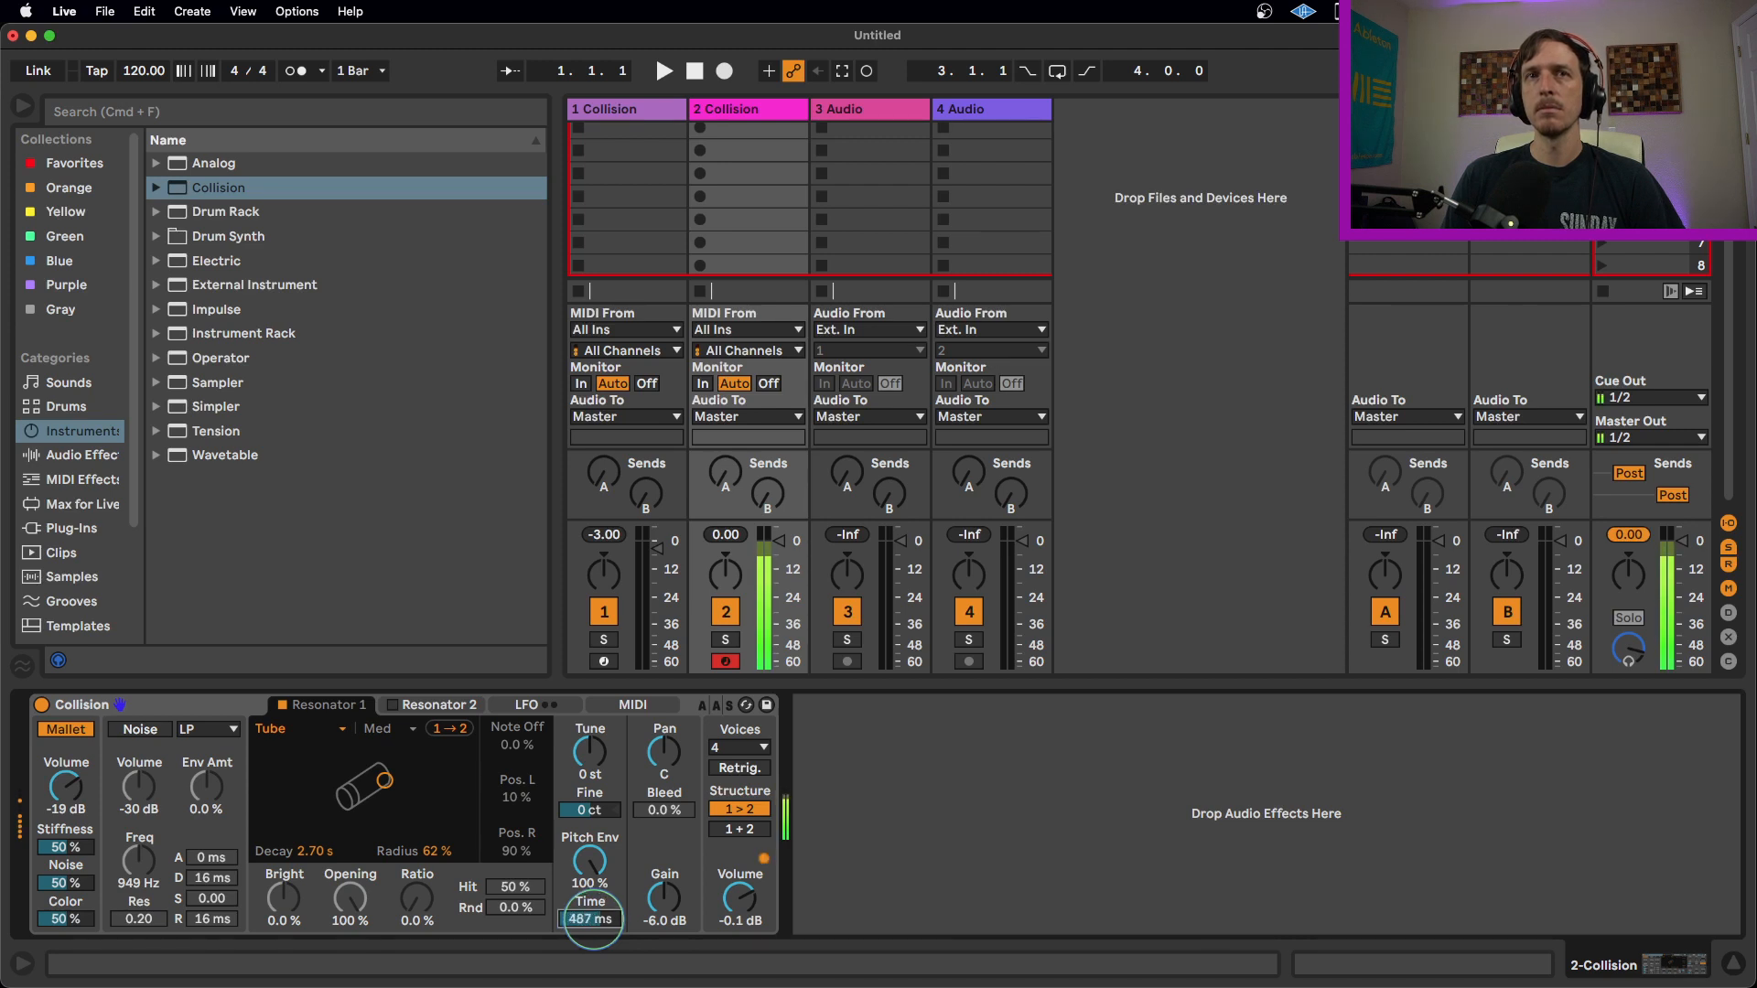
pyautogui.moveTo(593, 923); pyautogui.dragTo(593, 948)
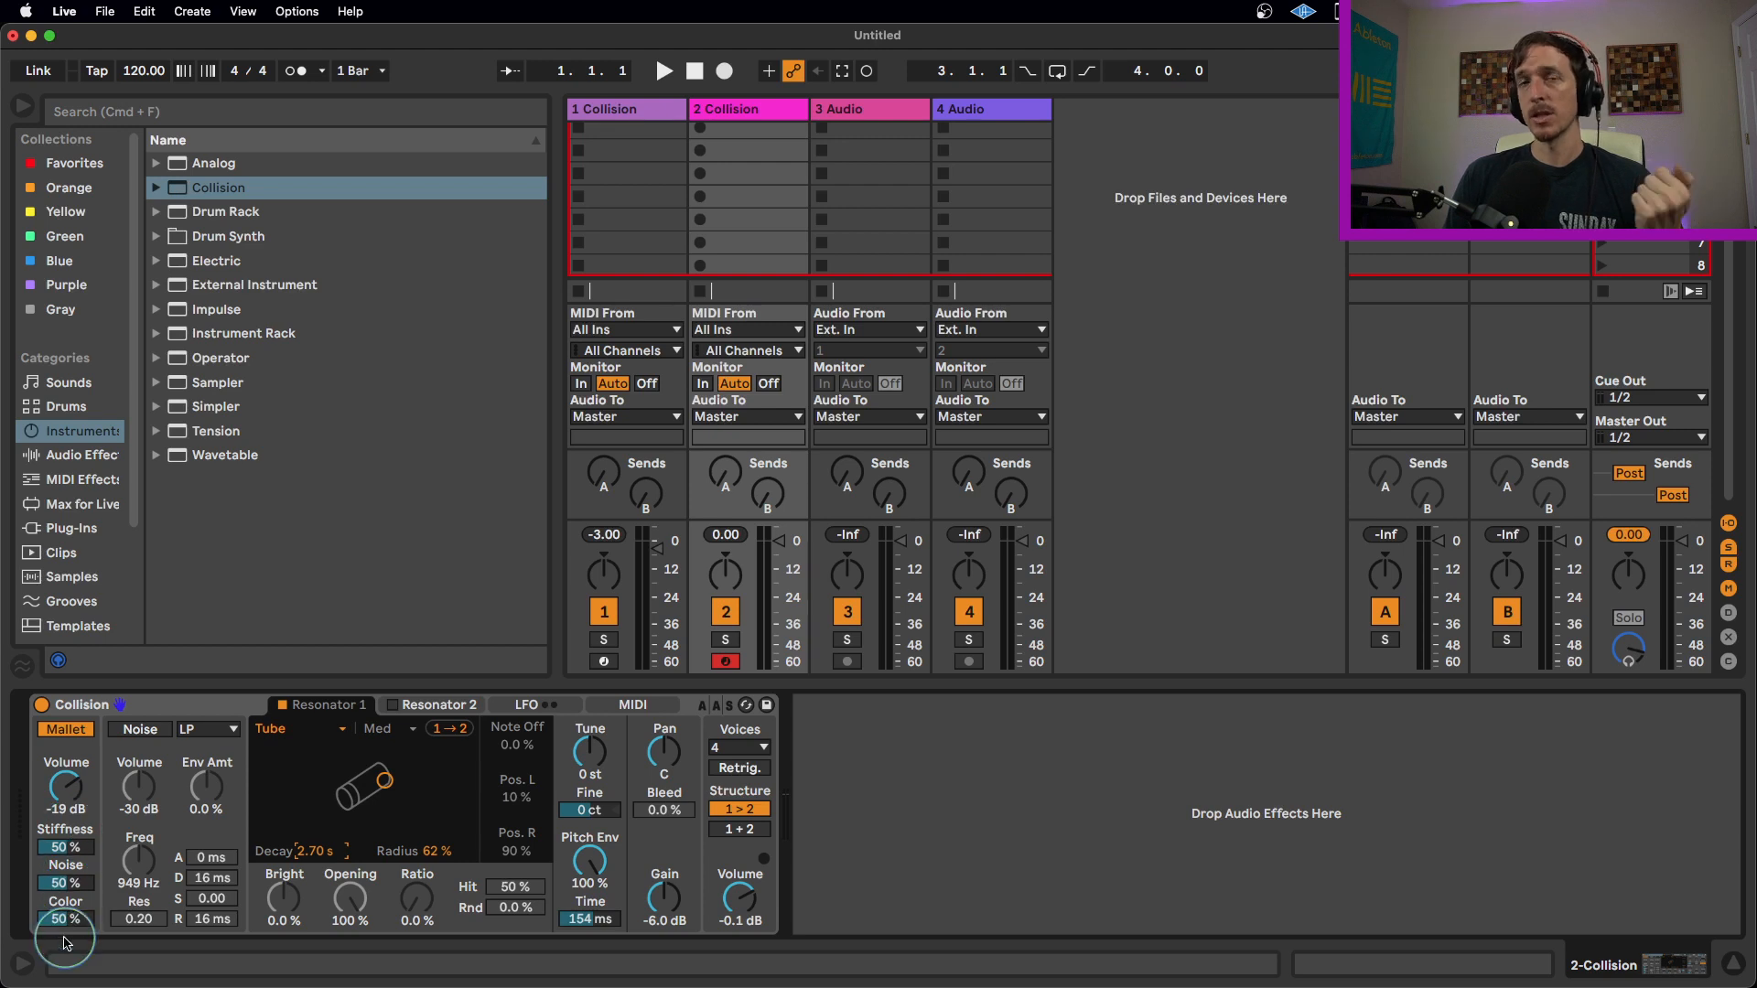
# Set the Mallet Stiffness to 43%, Noise to 81% and Color to 38%.
pyautogui.click(71, 849)
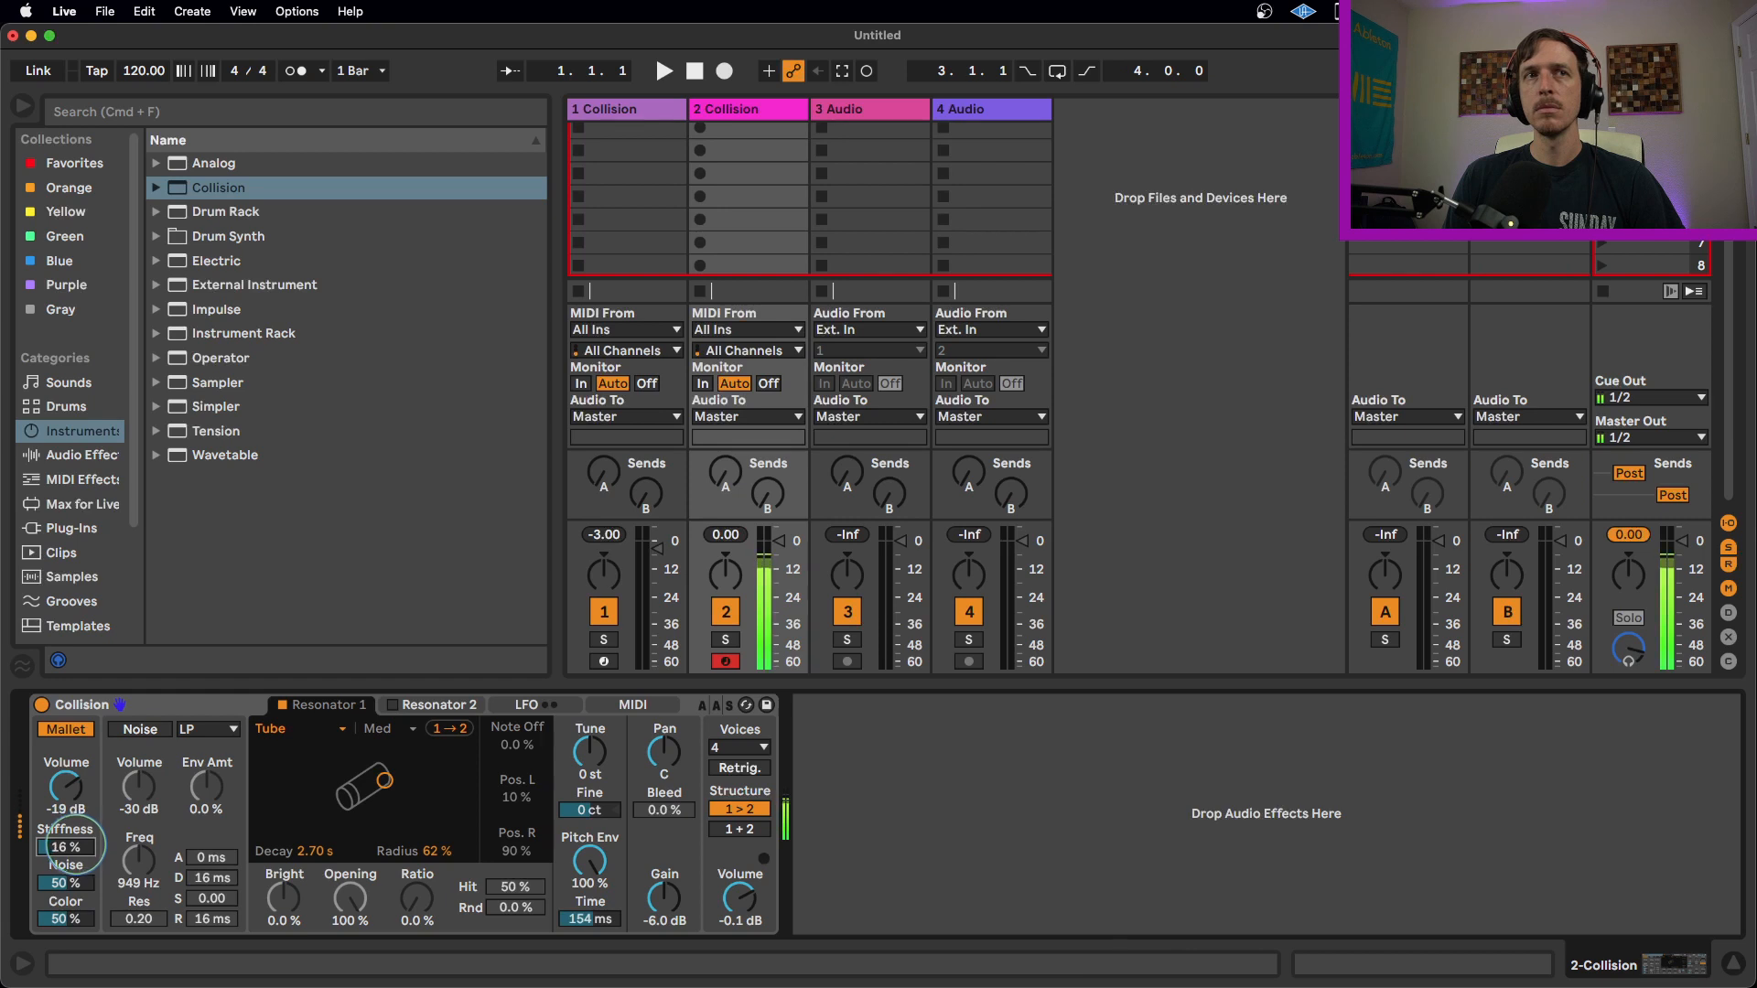
pyautogui.scroll(-2, 66, 843)
pyautogui.scroll(10, 66, 843)
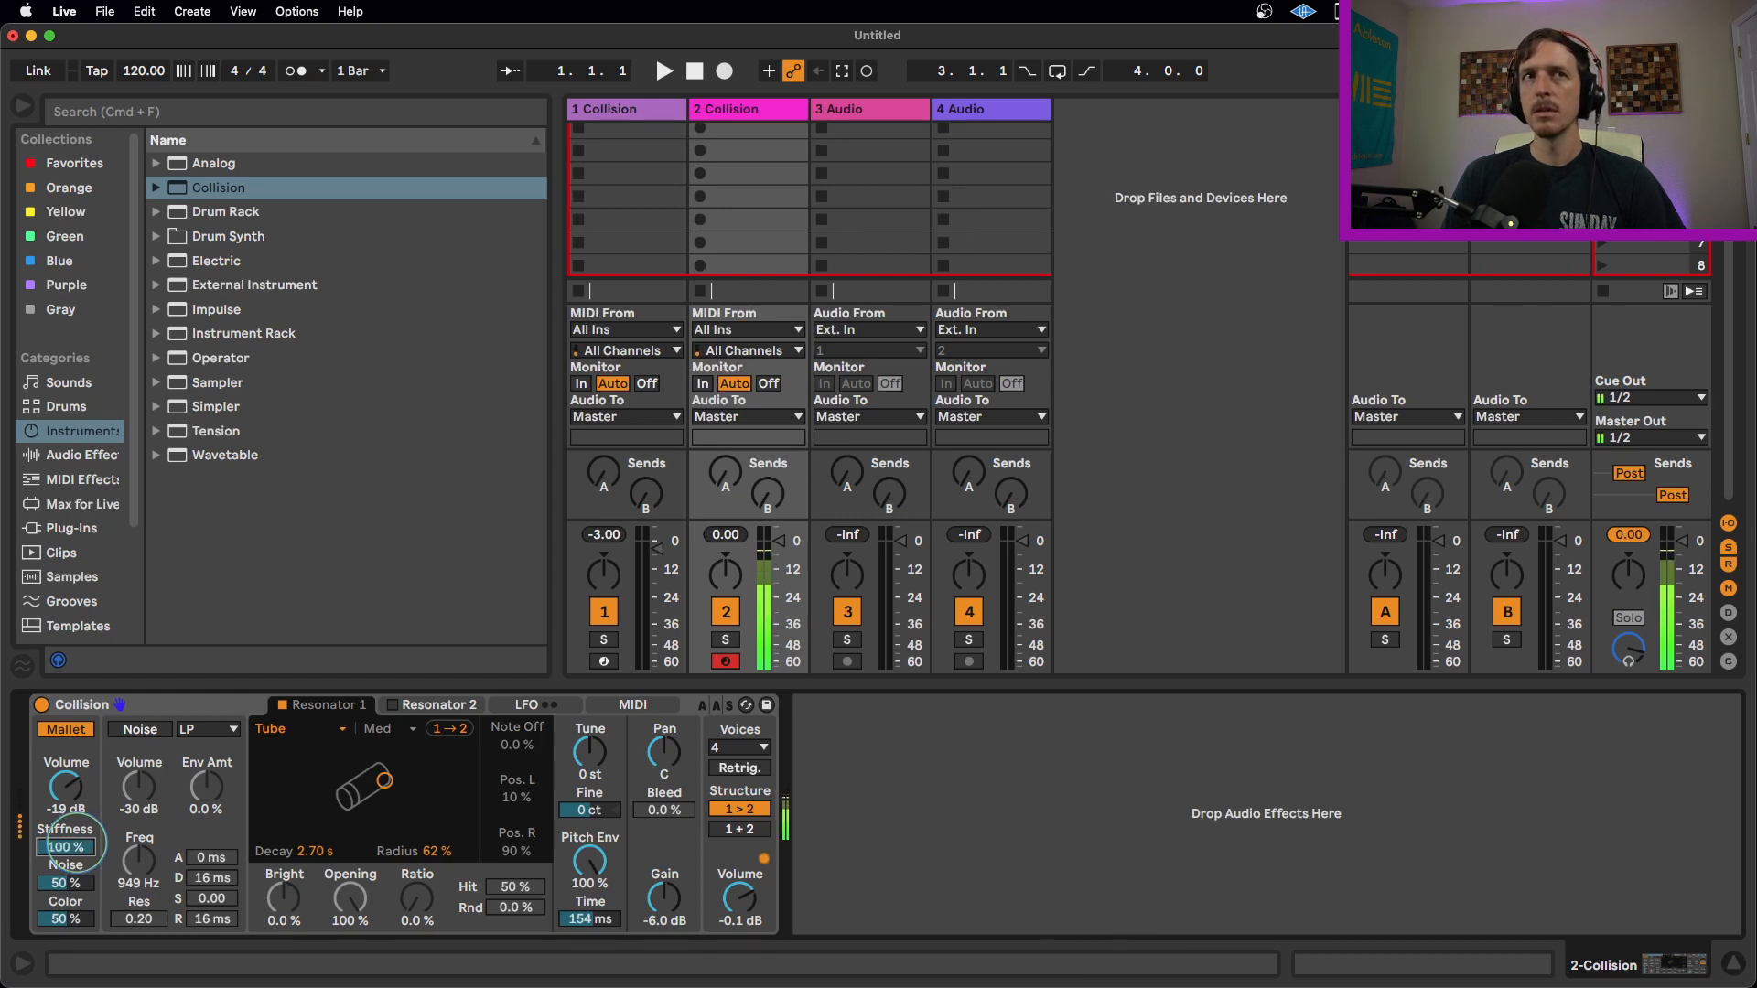
pyautogui.scroll(-4, 66, 844)
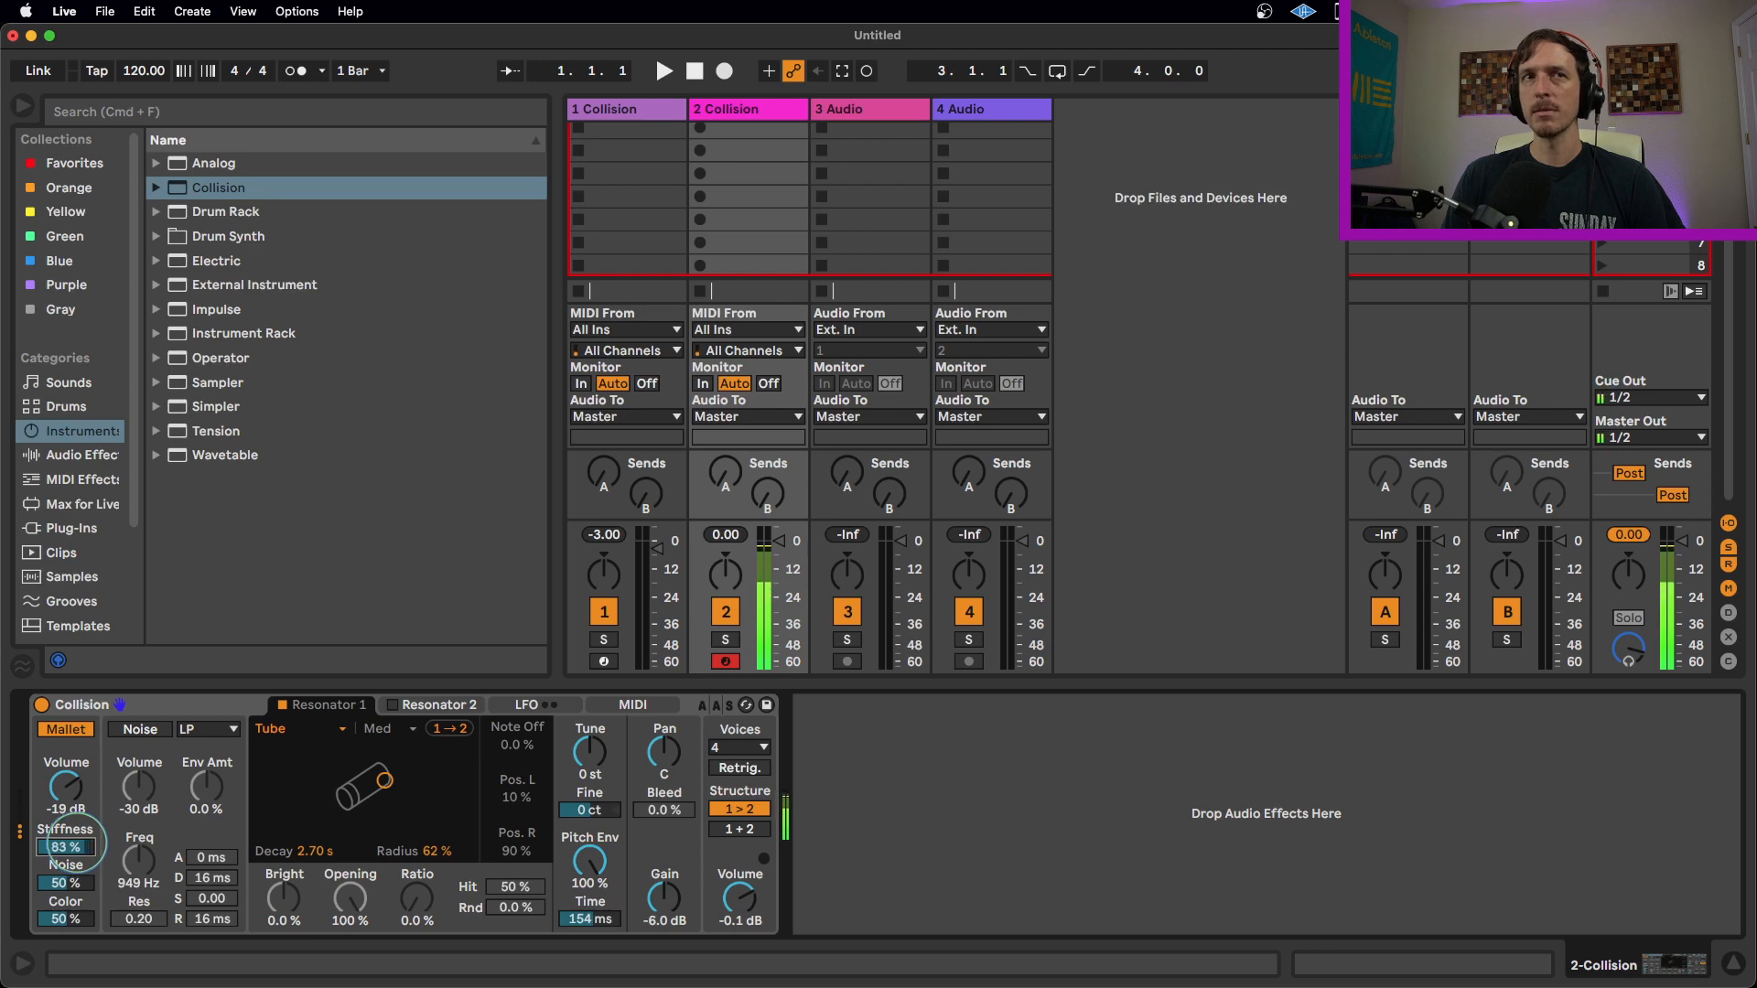
pyautogui.scroll(-8, 66, 843)
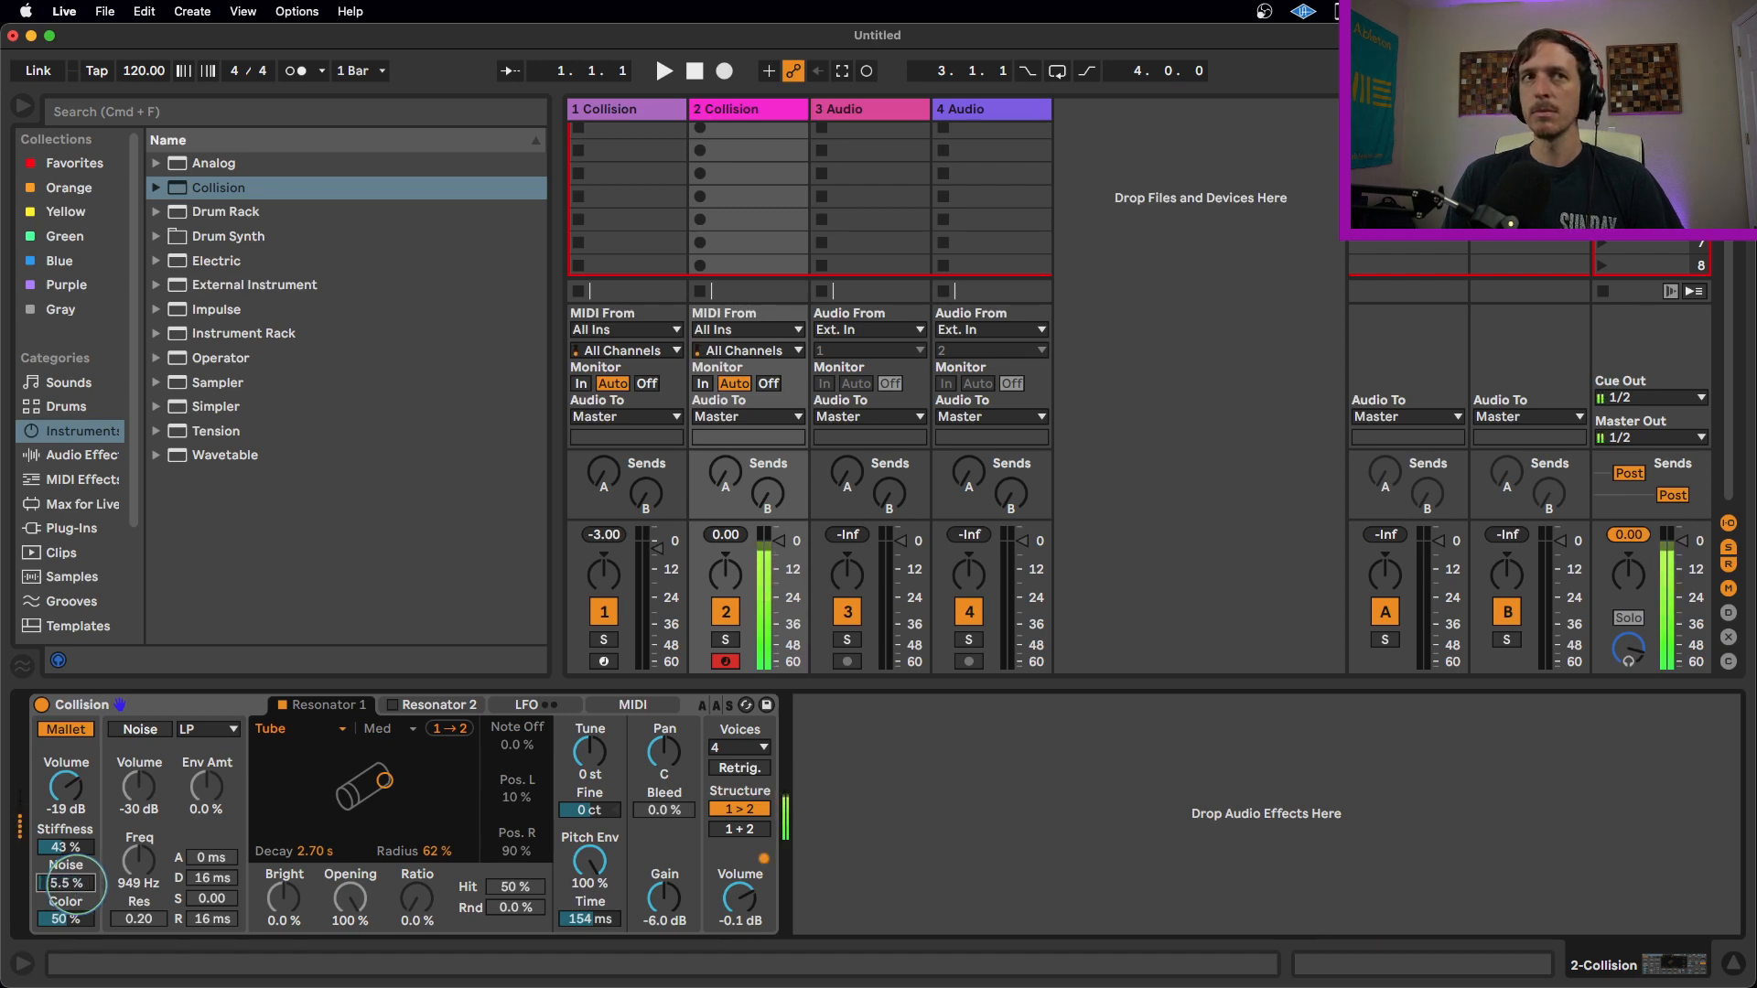
pyautogui.moveTo(77, 920); pyautogui.dragTo(79, 915)
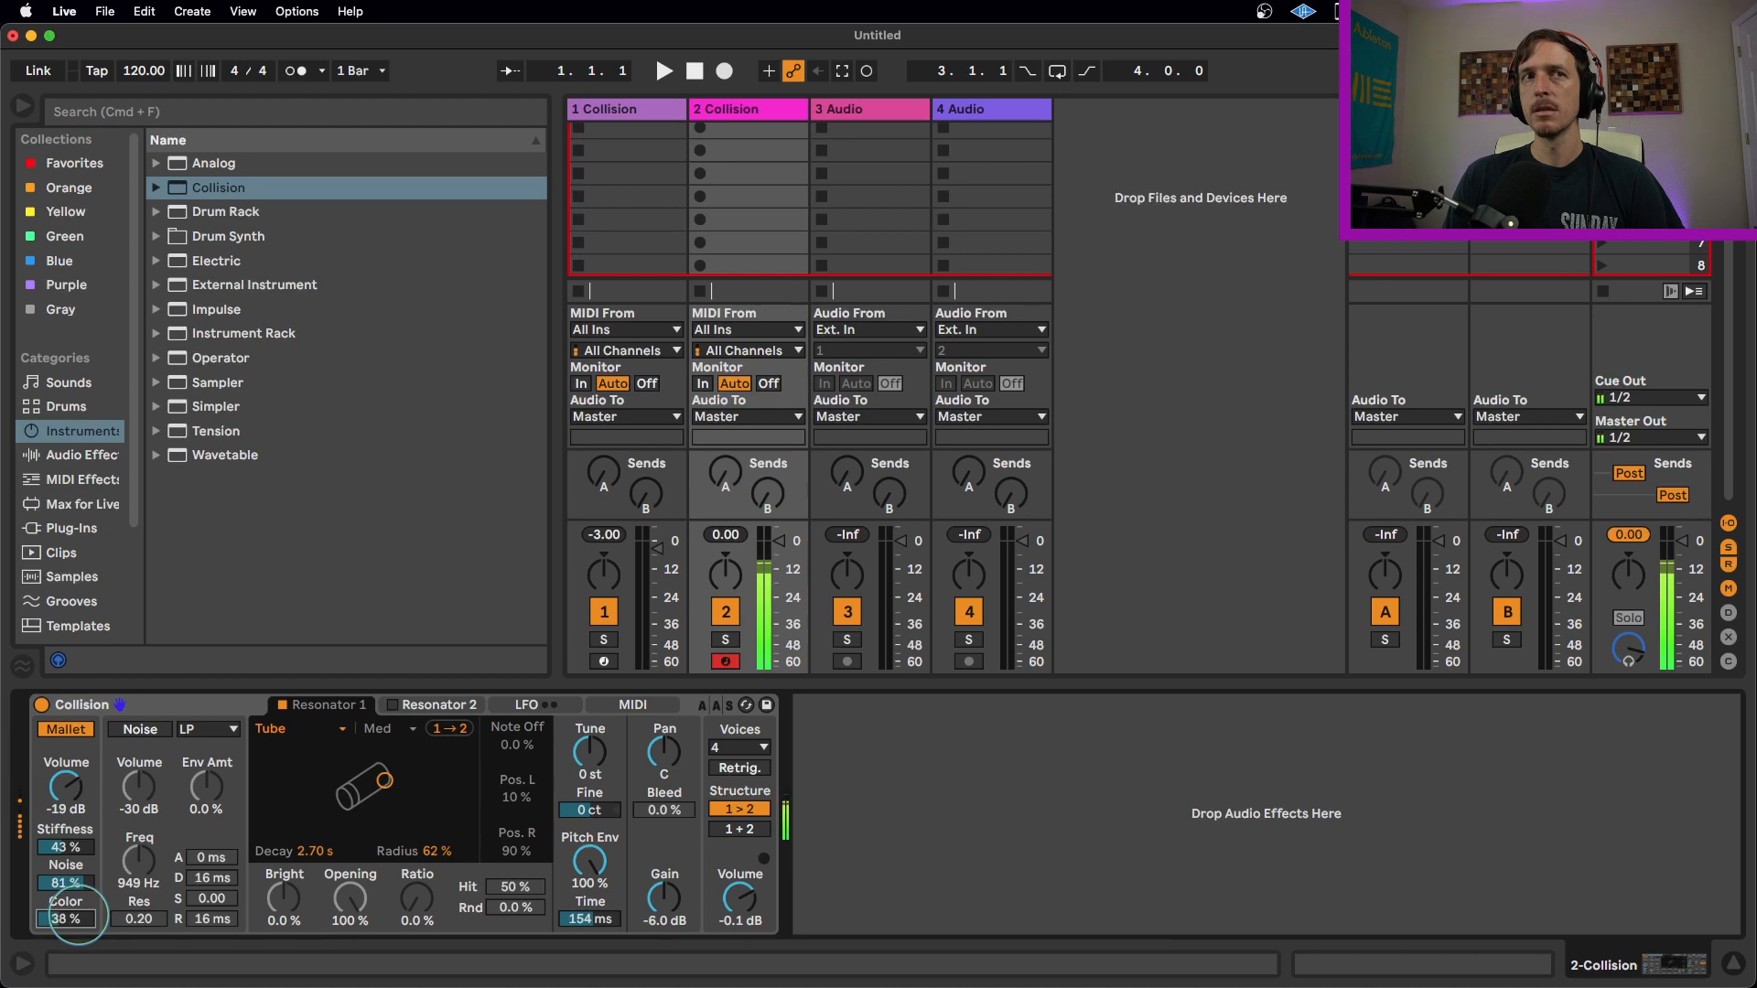
# Set the Mallet Color to 52% and Noise to 34%.
pyautogui.moveTo(78, 915); pyautogui.dragTo(79, 882)
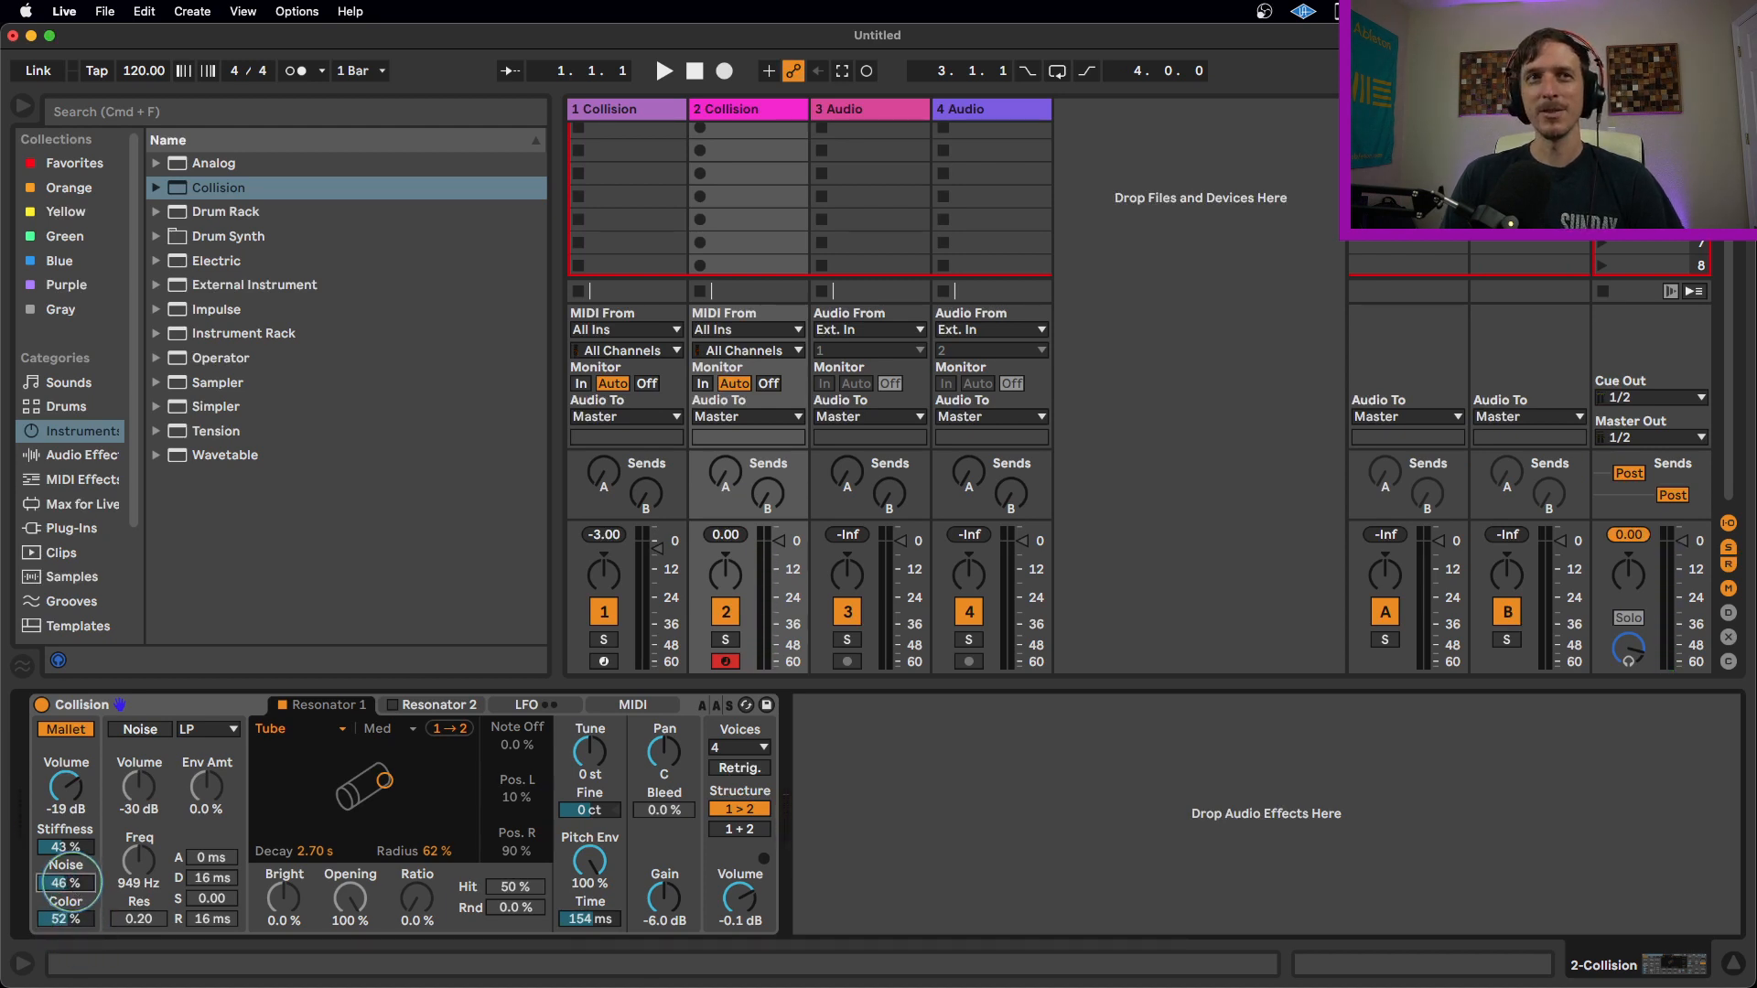
pyautogui.moveTo(66, 883); pyautogui.dragTo(66, 884)
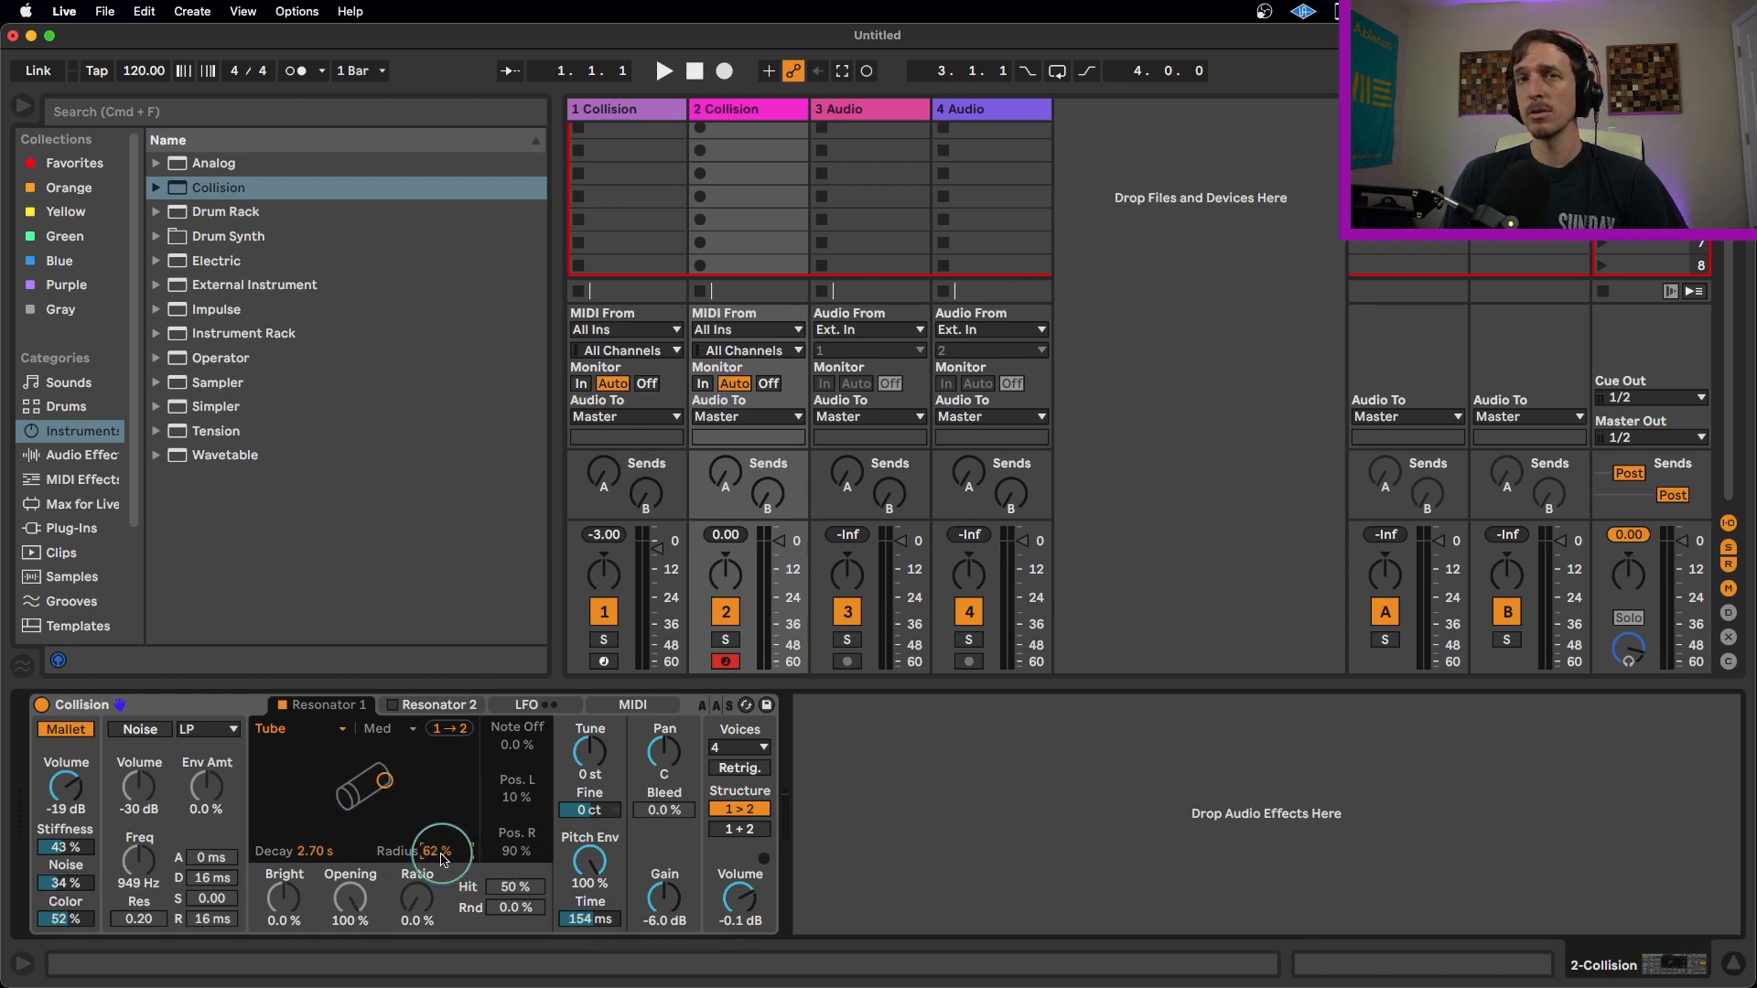
# Set Resonator 1's Radius to 45% and Decay to 4.29 s.
pyautogui.moveTo(444, 860); pyautogui.dragTo(444, 901)
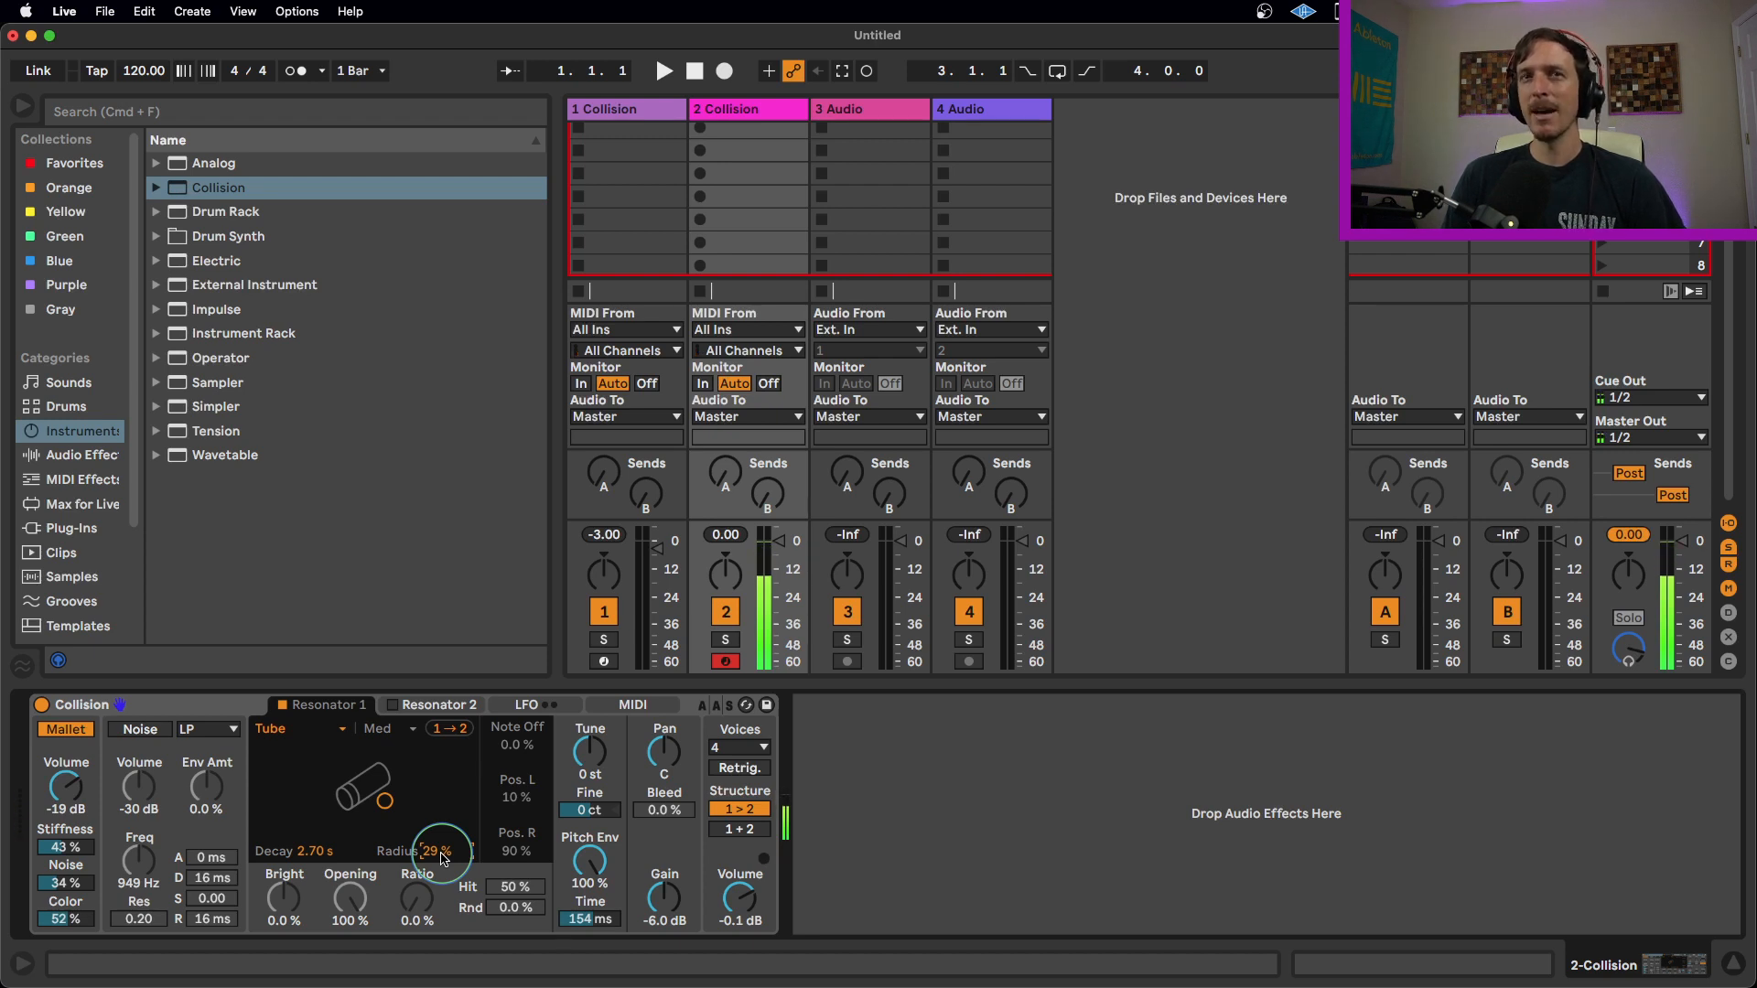
pyautogui.moveTo(442, 851)
pyautogui.mouseDown()
pyautogui.moveTo(442, 793)
pyautogui.moveTo(442, 906)
pyautogui.moveTo(442, 836)
pyautogui.mouseUp()
pyautogui.moveTo(307, 851); pyautogui.dragTo(308, 837)
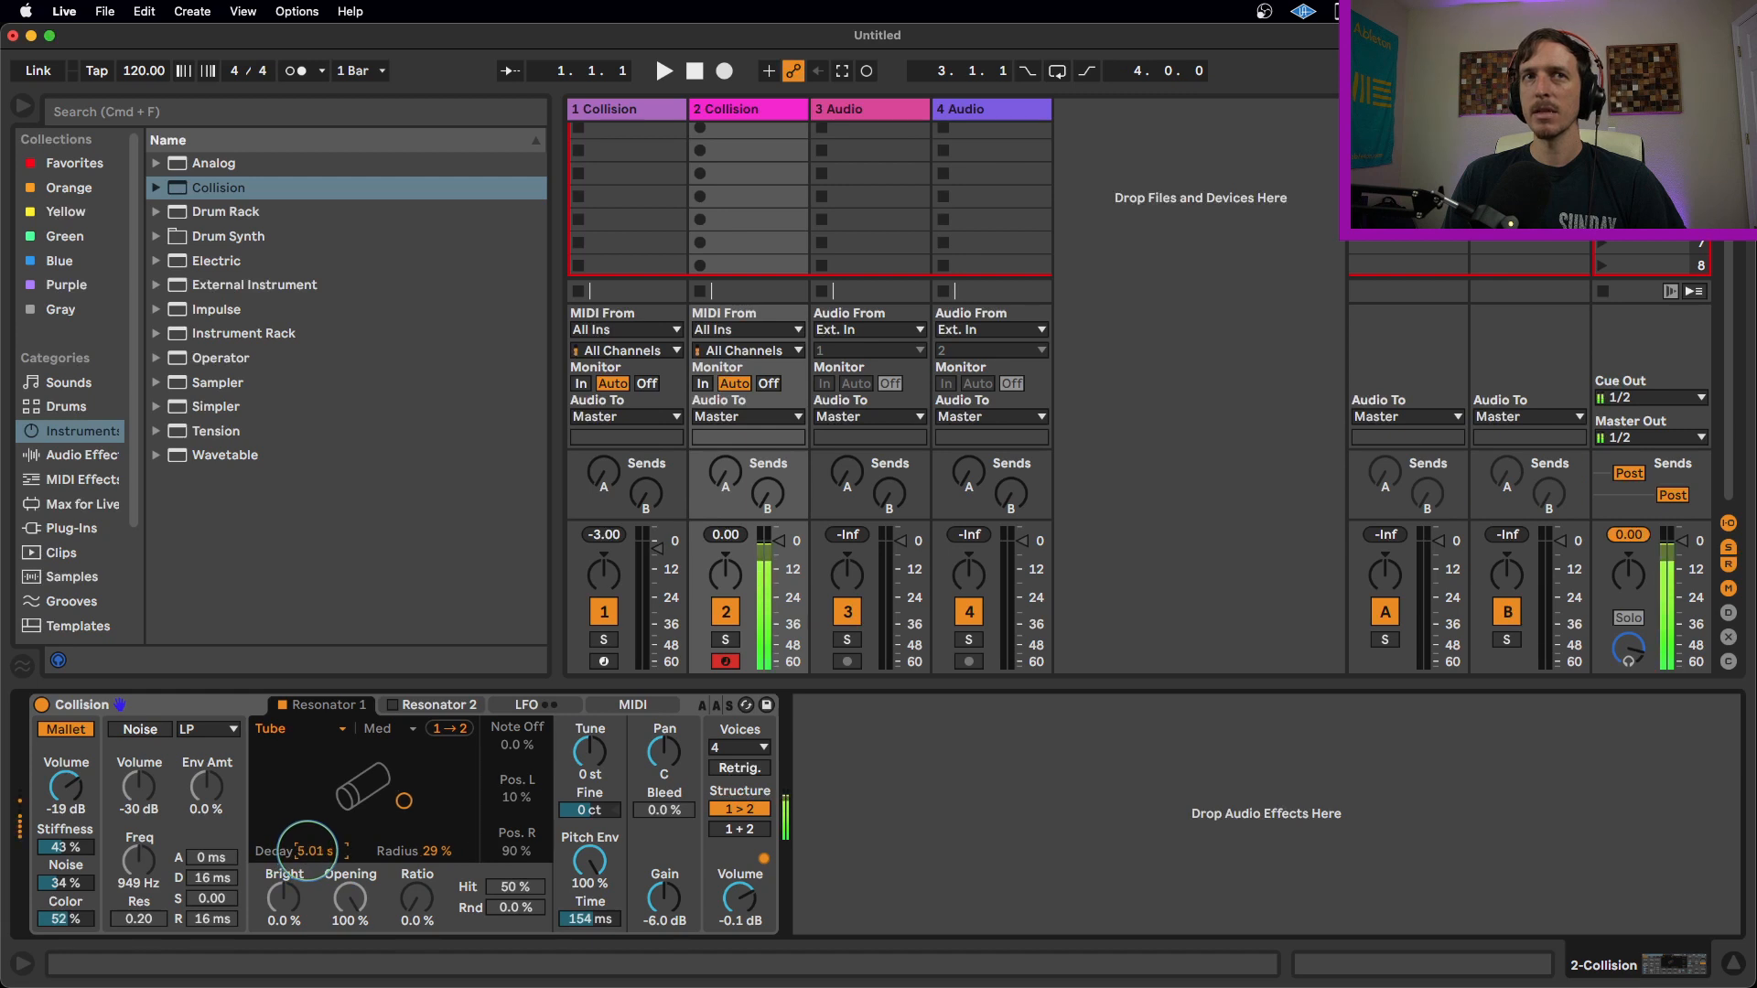
pyautogui.moveTo(441, 851)
pyautogui.mouseDown()
pyautogui.moveTo(442, 813)
pyautogui.moveTo(441, 871)
pyautogui.mouseUp()
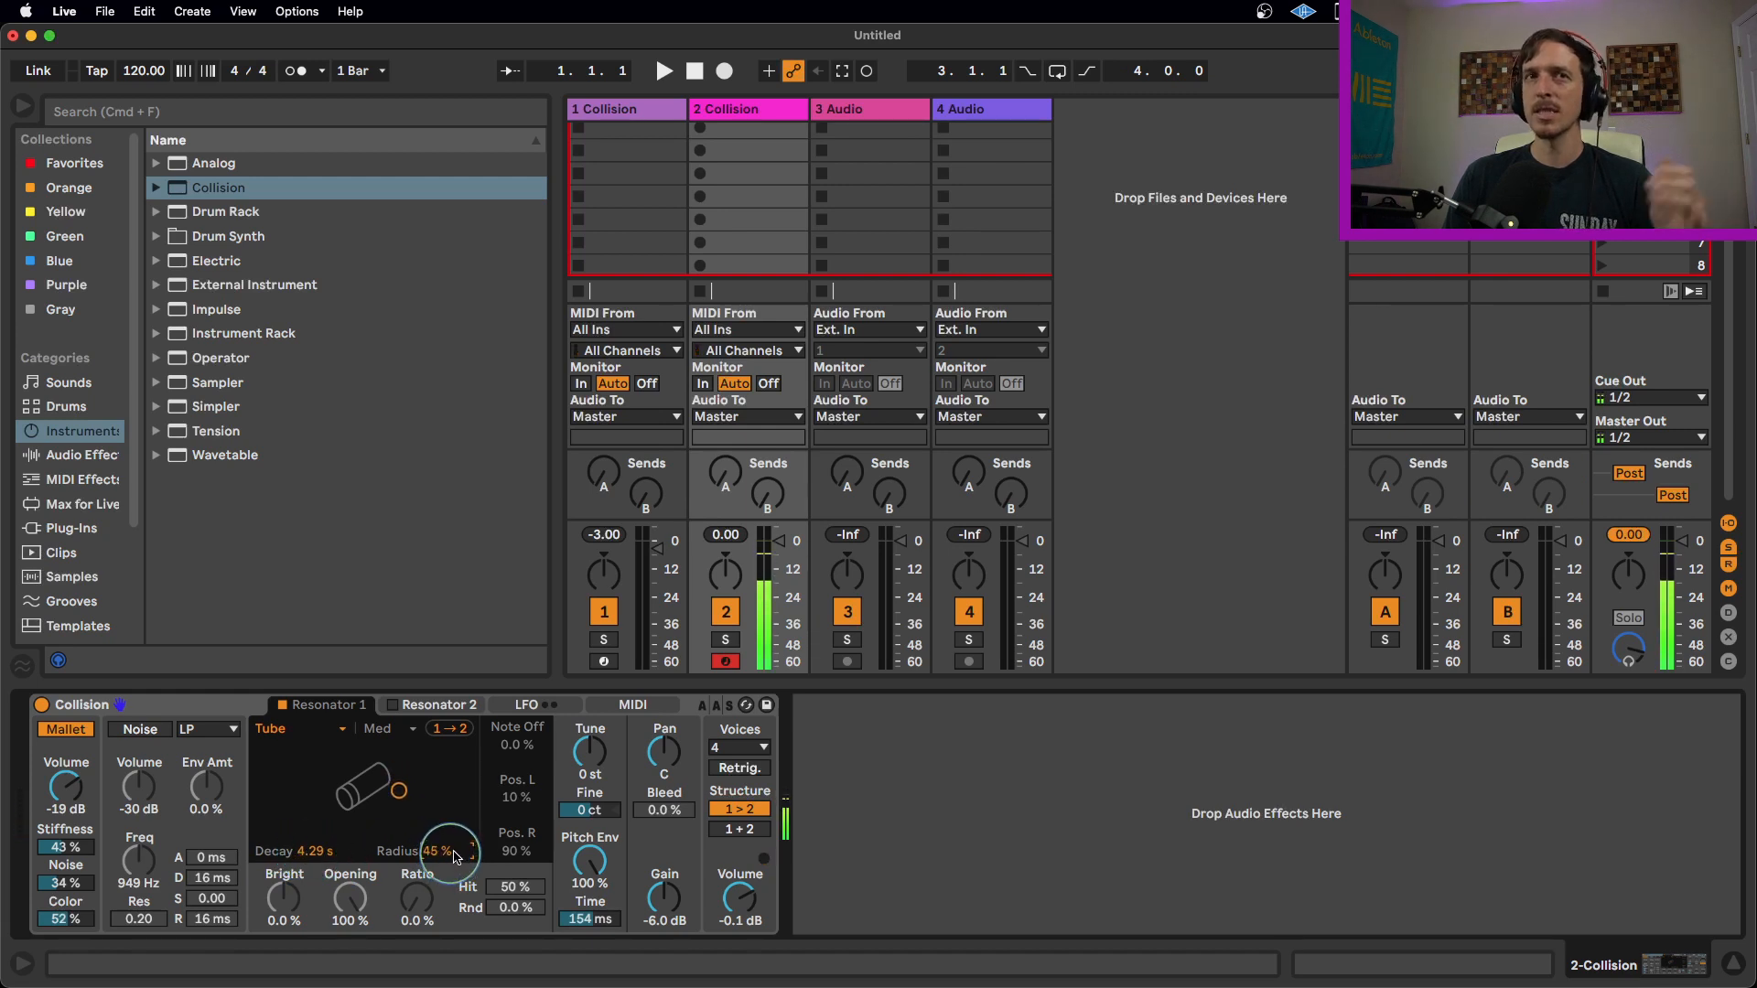
# Switch the Voices setting to Mono.
pyautogui.click(715, 748)
pyautogui.click(746, 766)
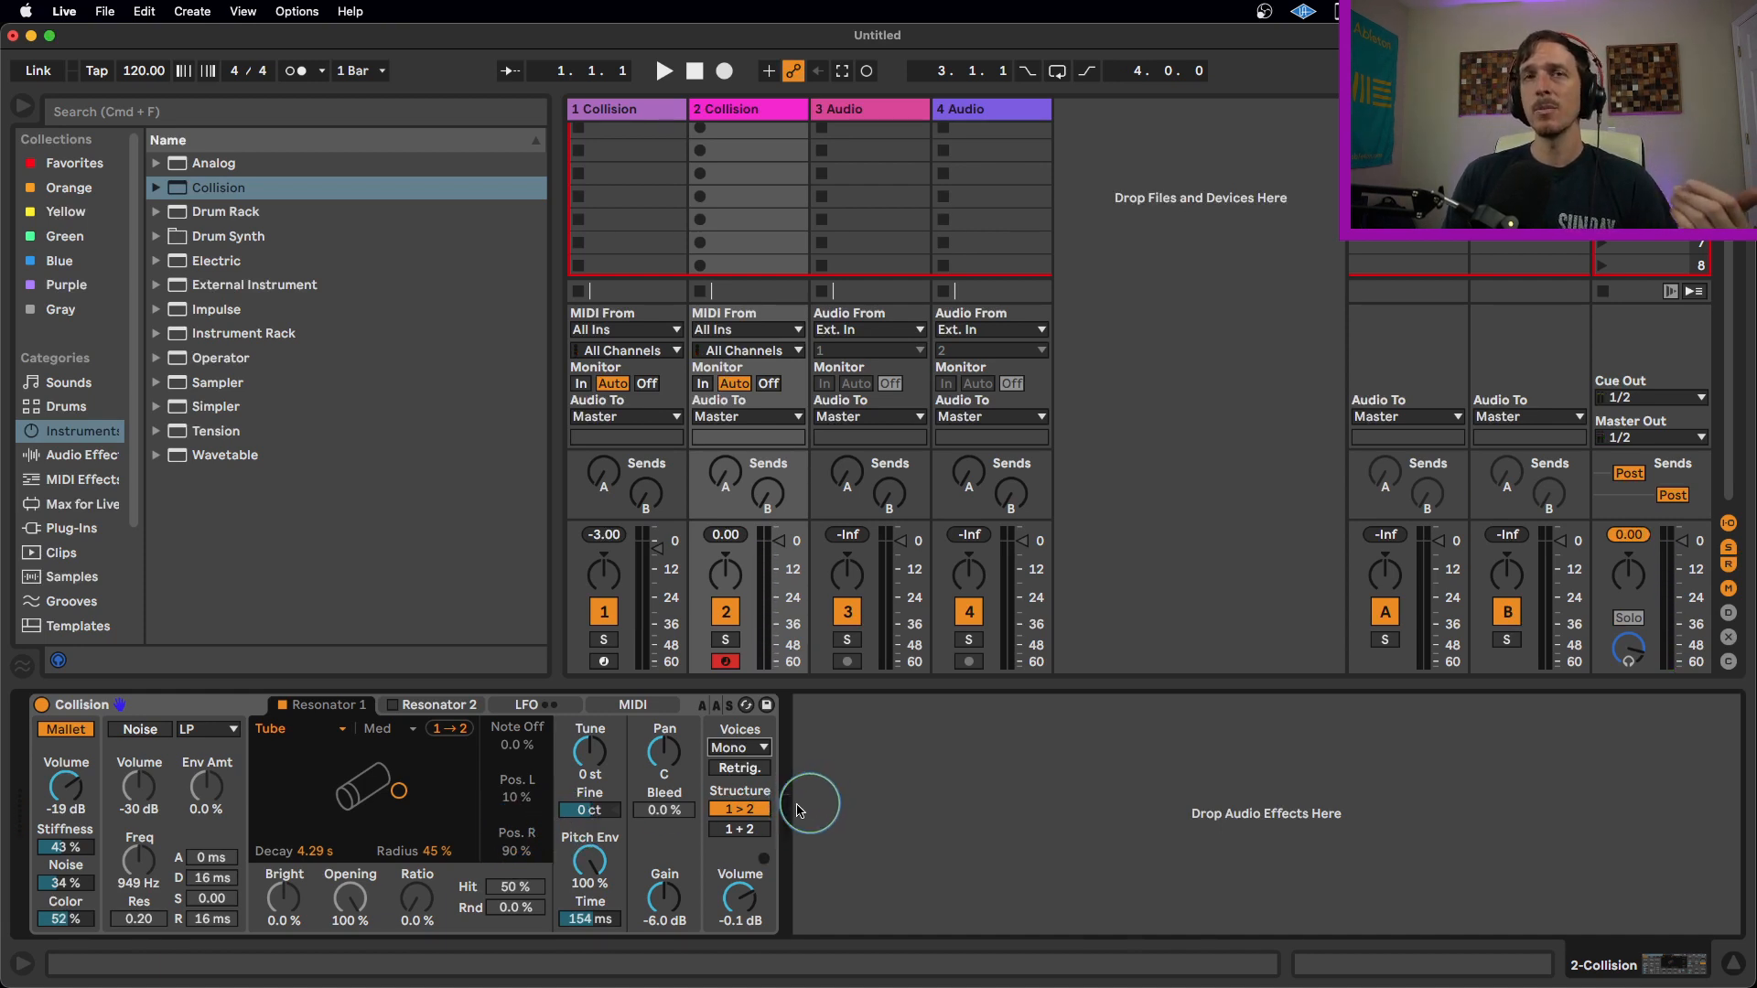
# Set the resonator Structure to 1+2 and enable Resonator 2.
pyautogui.click(434, 707)
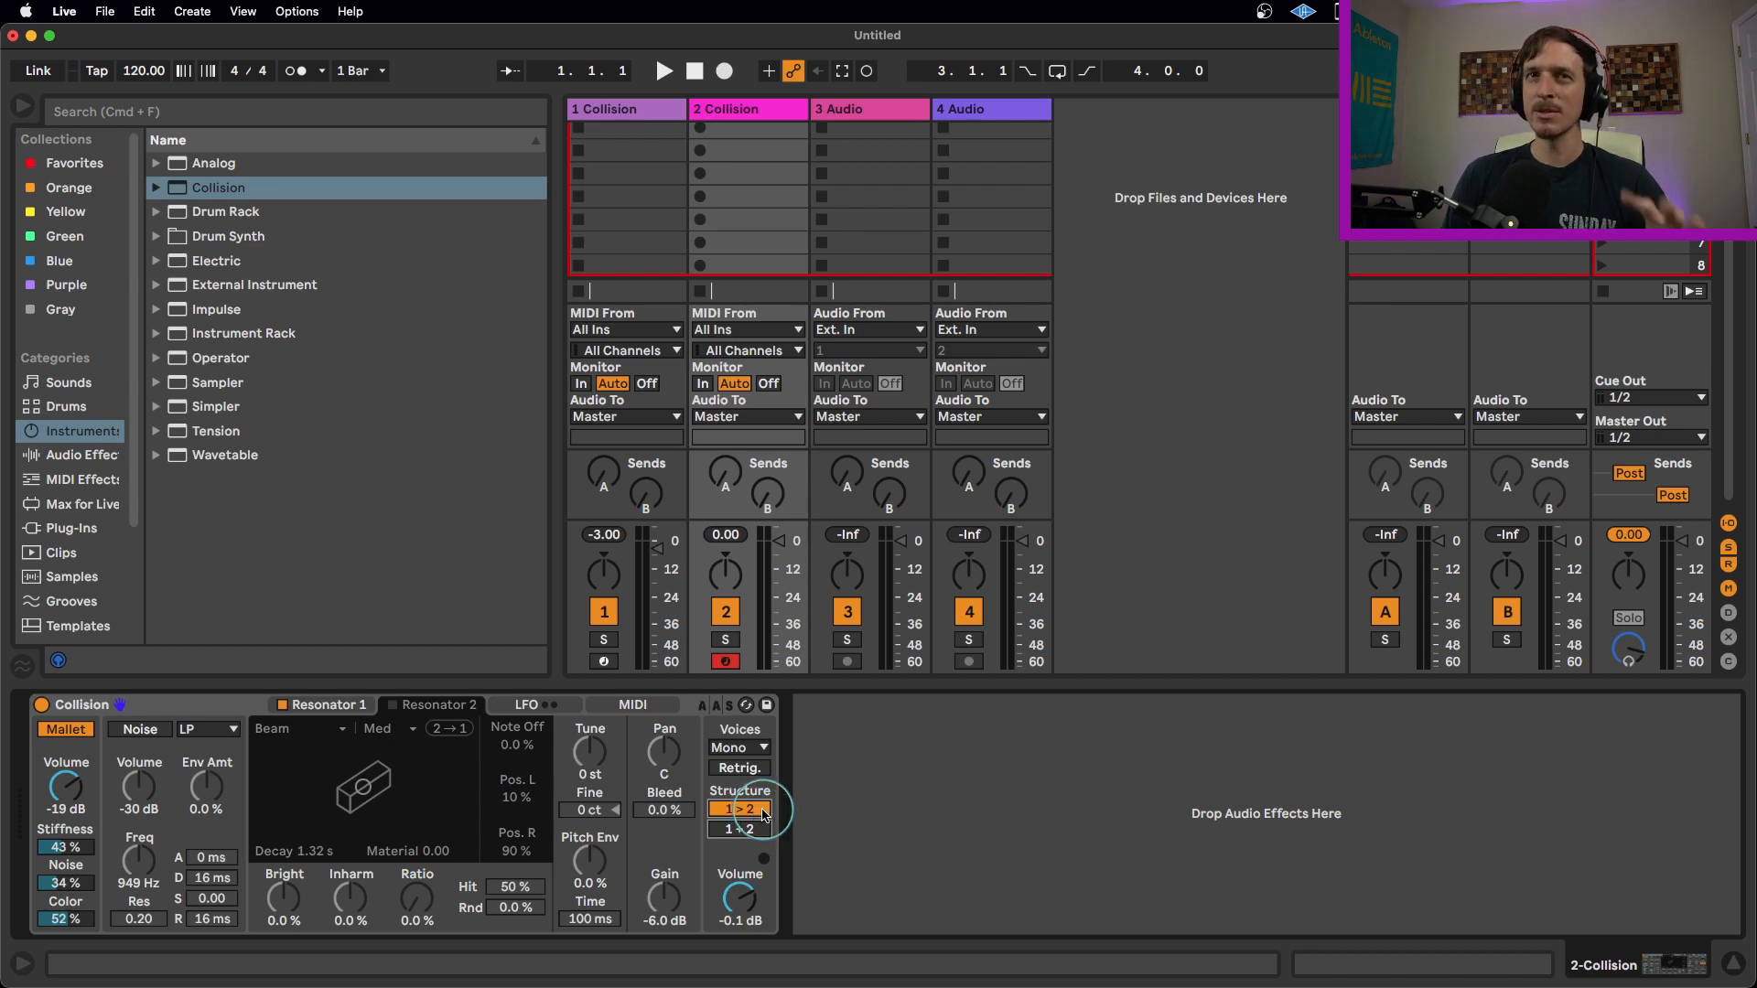
pyautogui.click(737, 831)
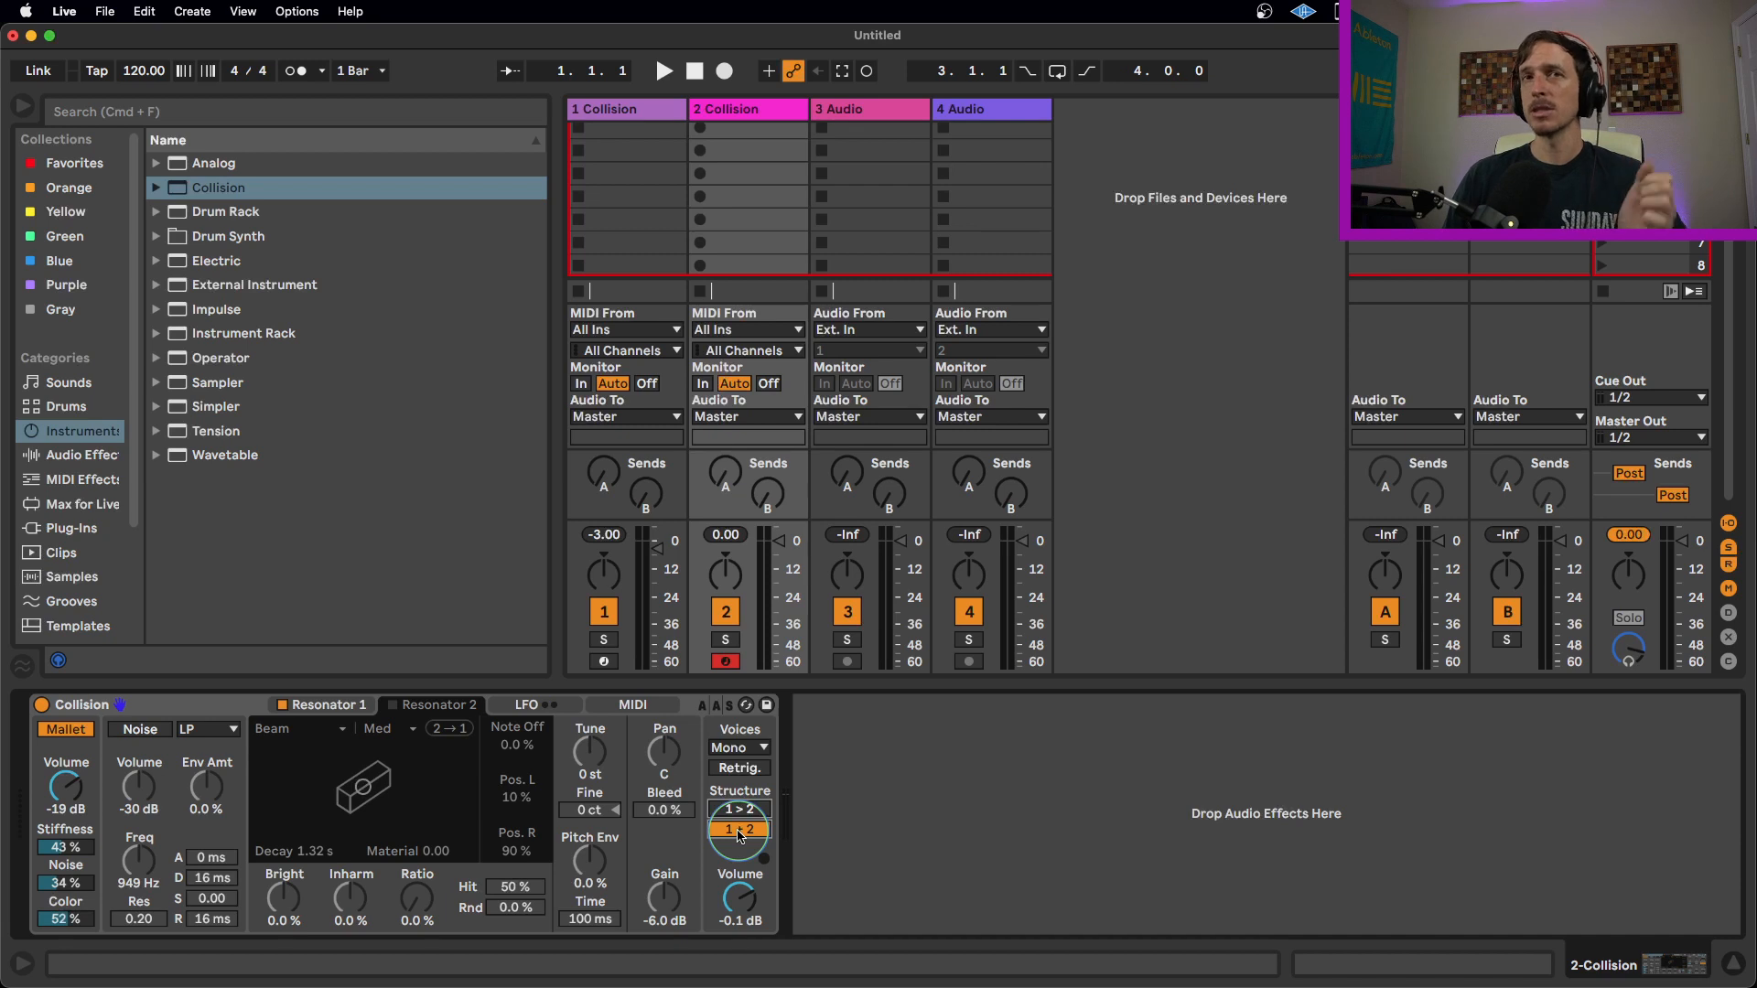
pyautogui.click(390, 708)
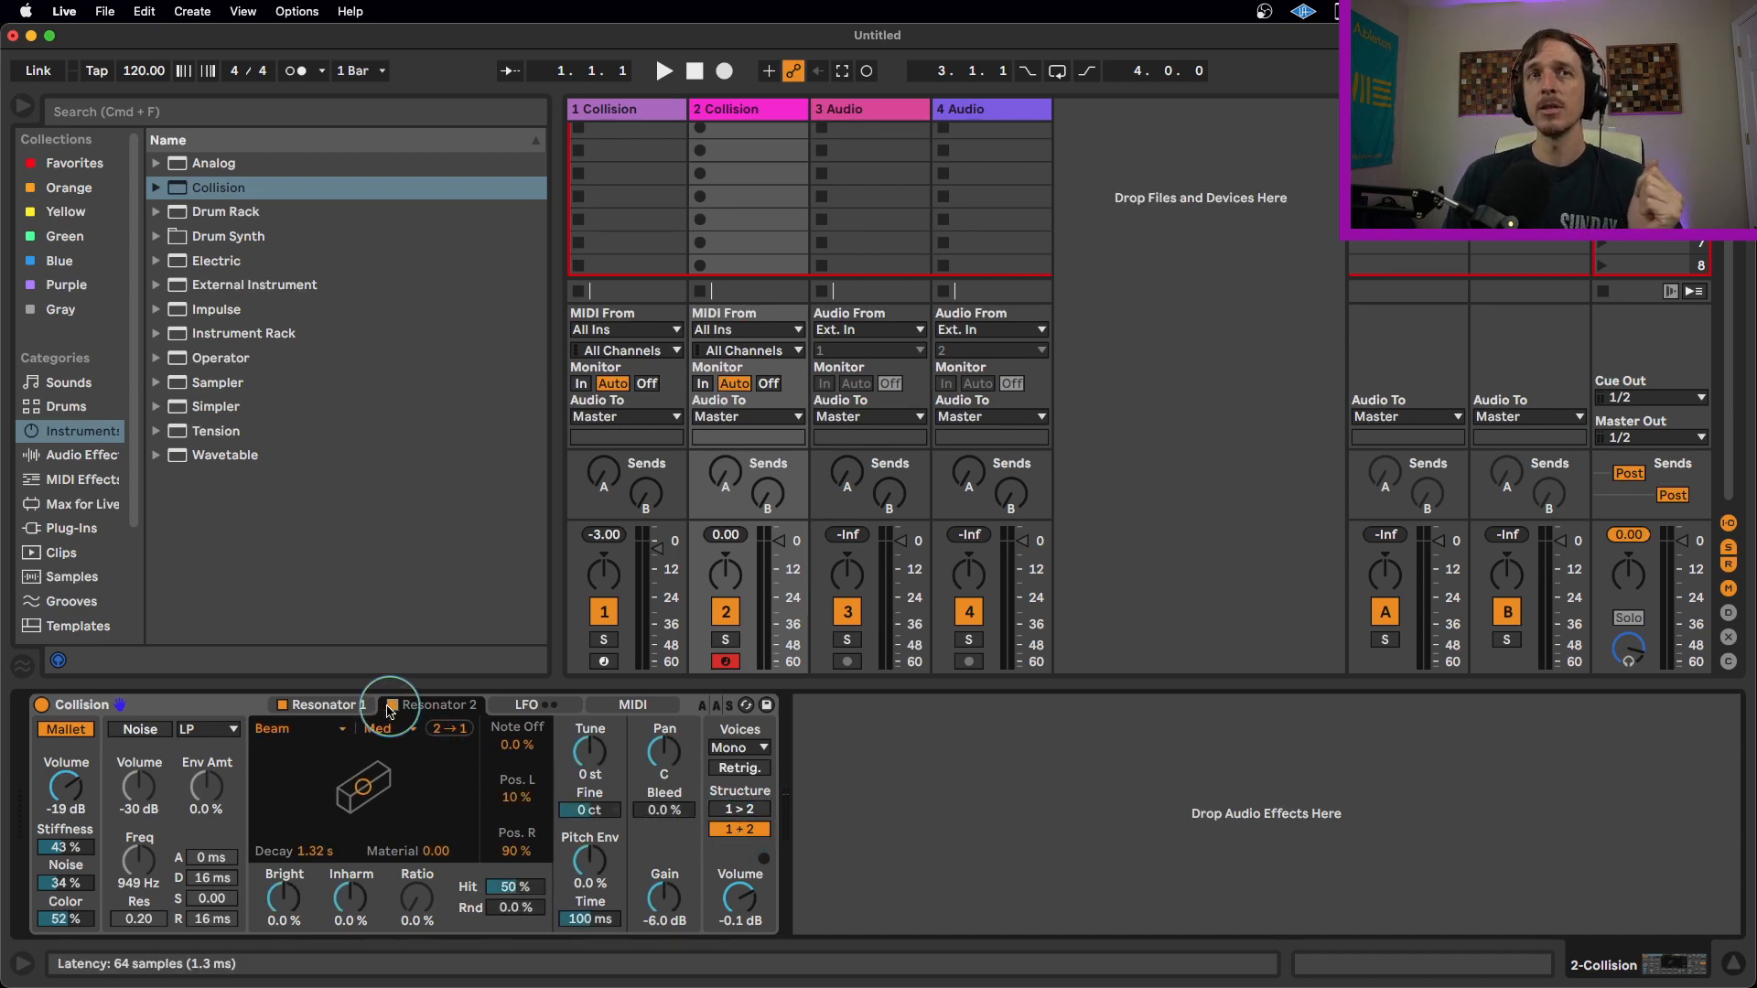
# Compare both resonators and turn off Resonator 1 to audition Resonator 2 alone.
pyautogui.click(341, 706)
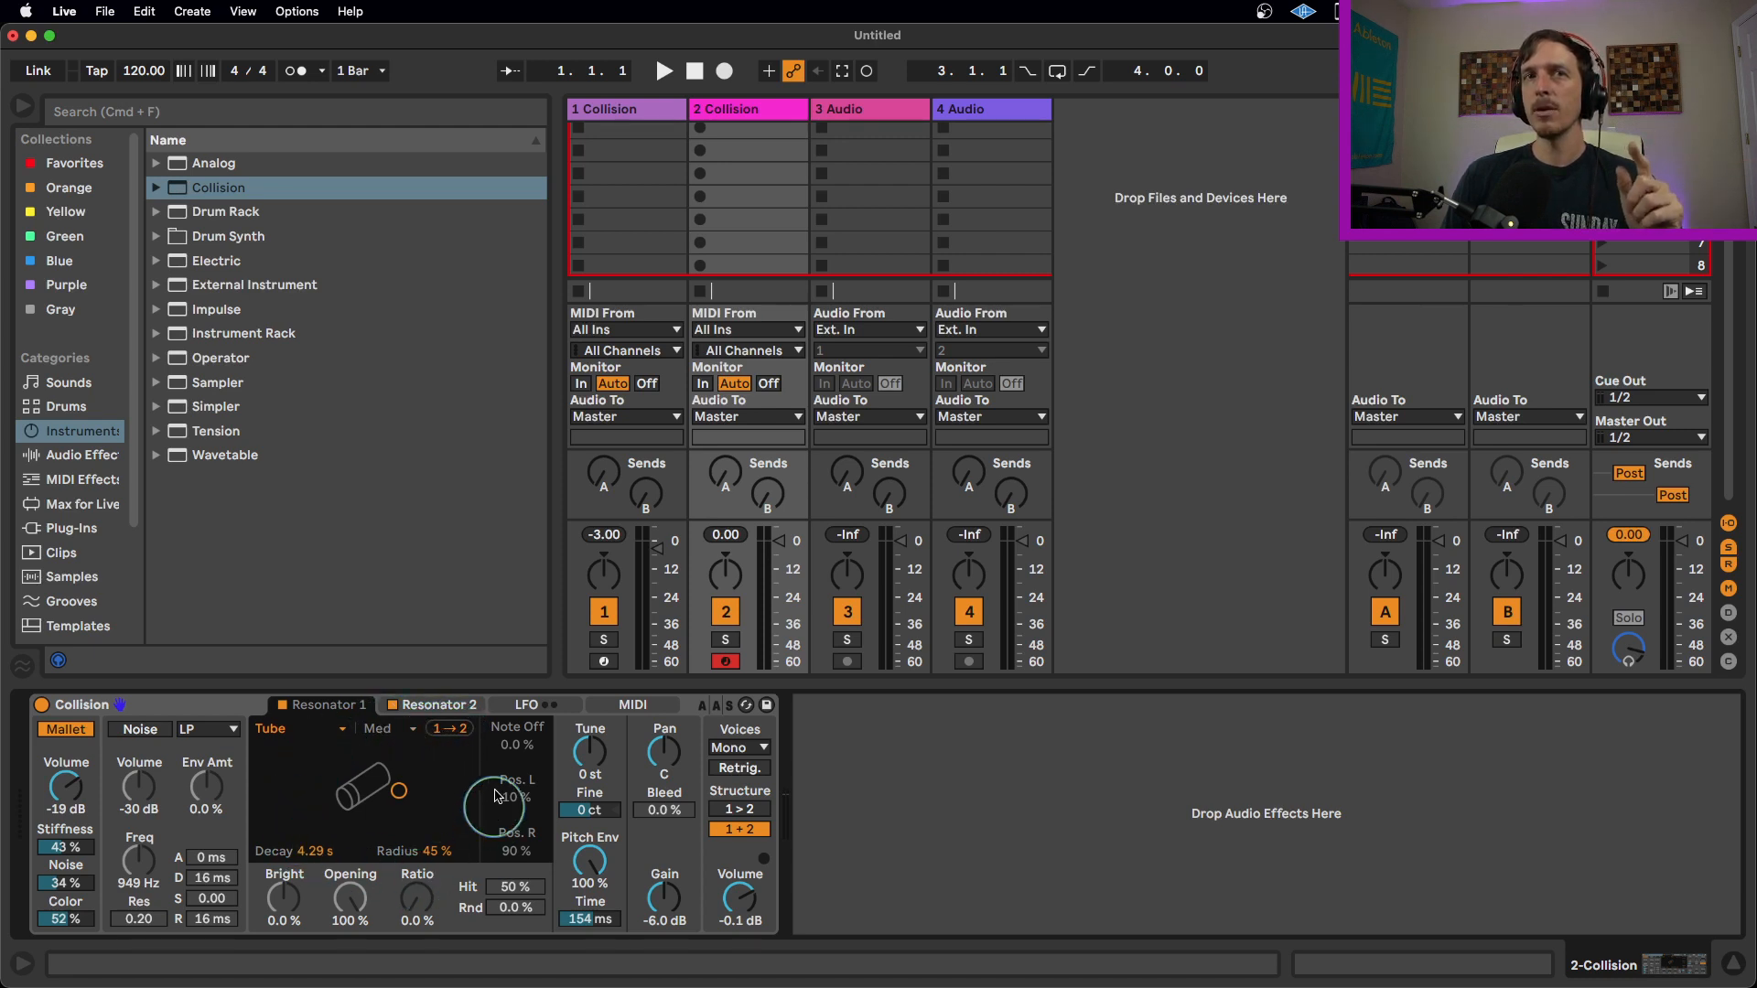
pyautogui.click(437, 705)
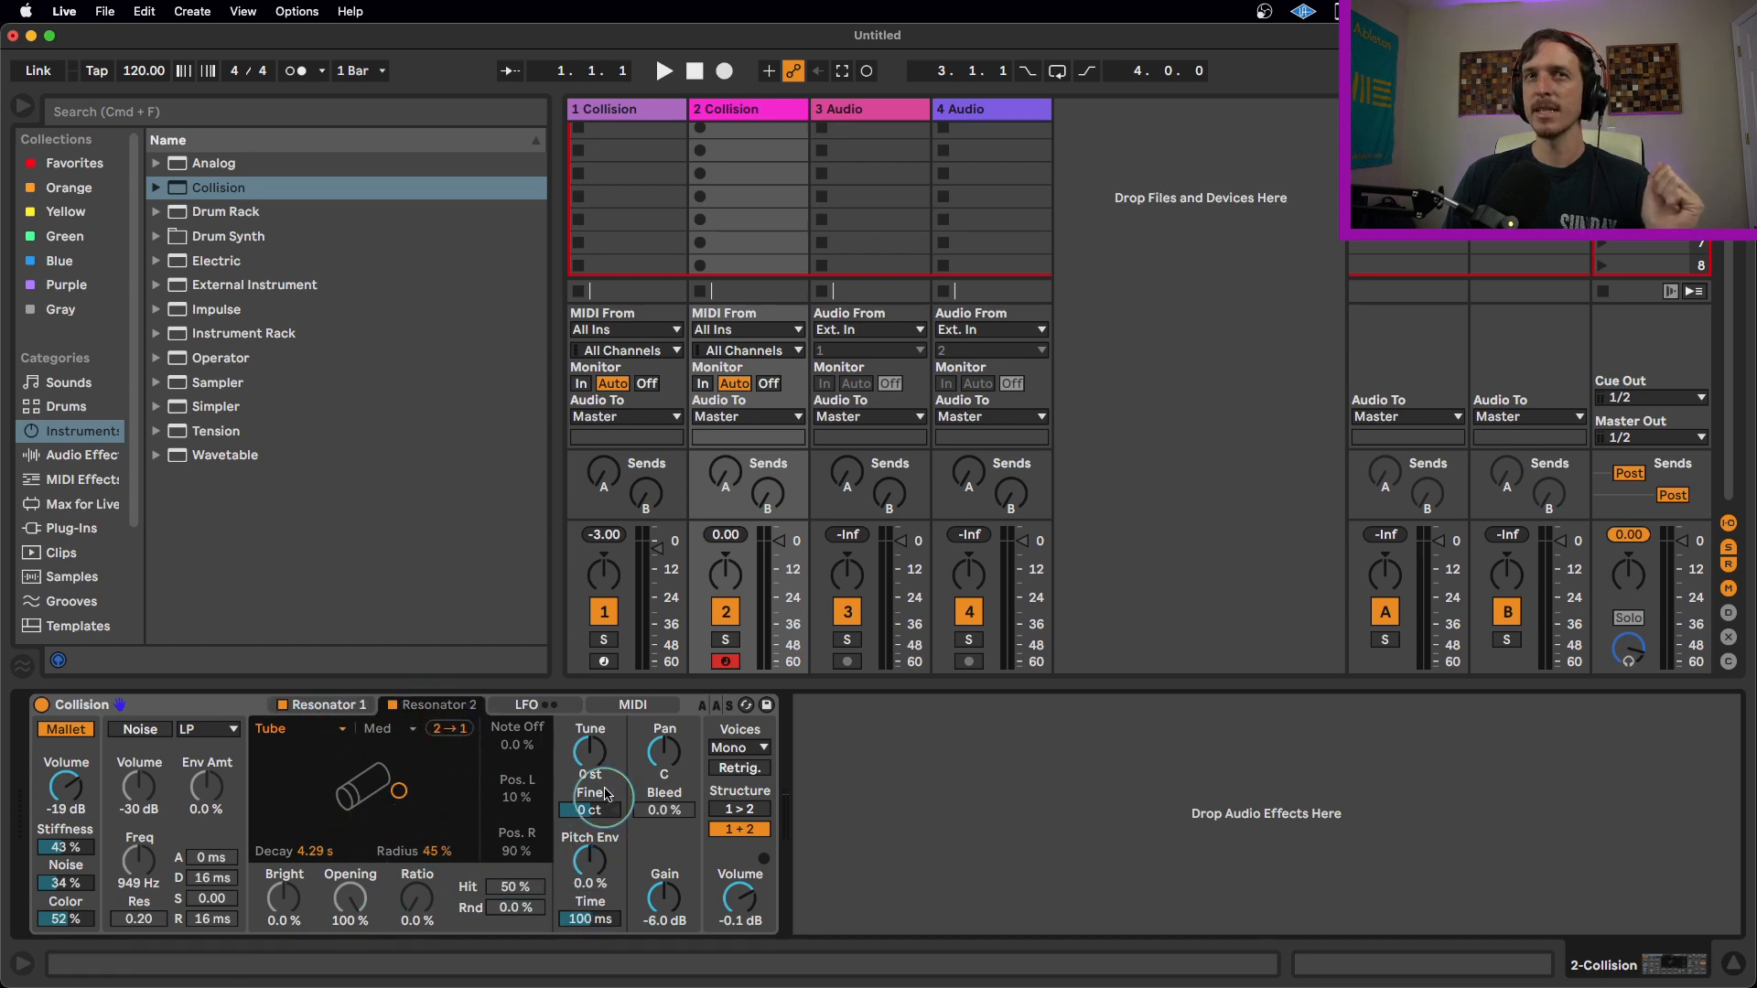
pyautogui.click(593, 859)
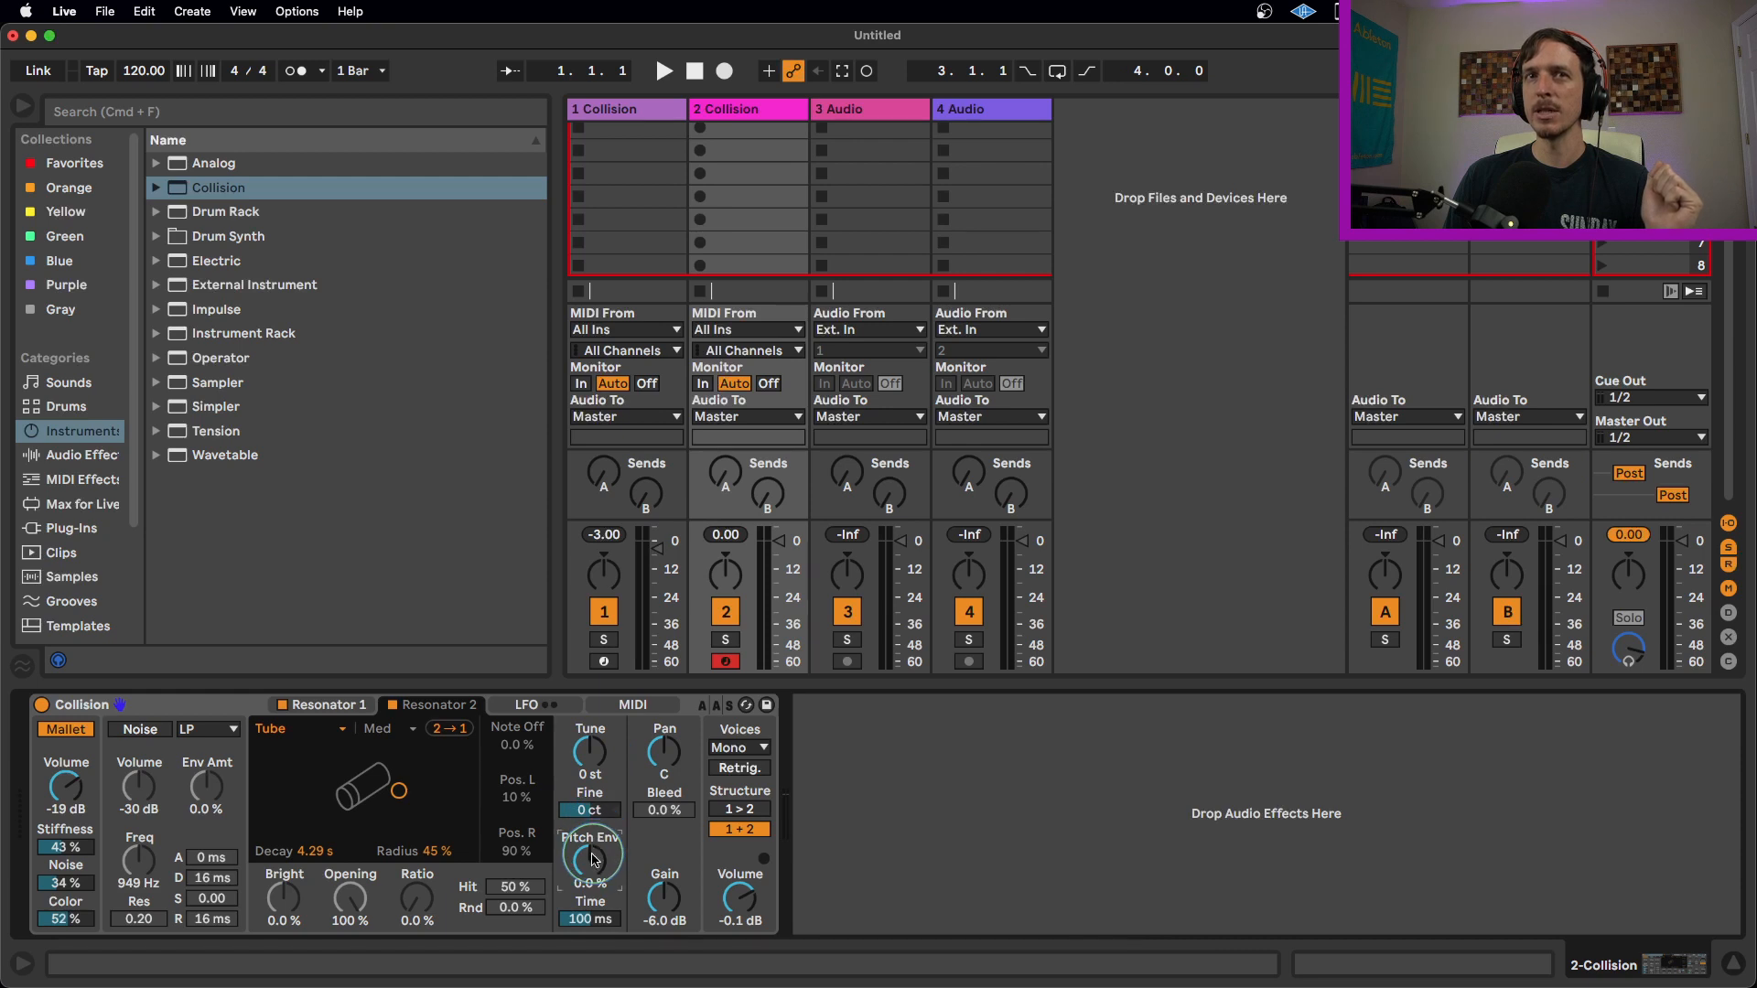
pyautogui.click(283, 707)
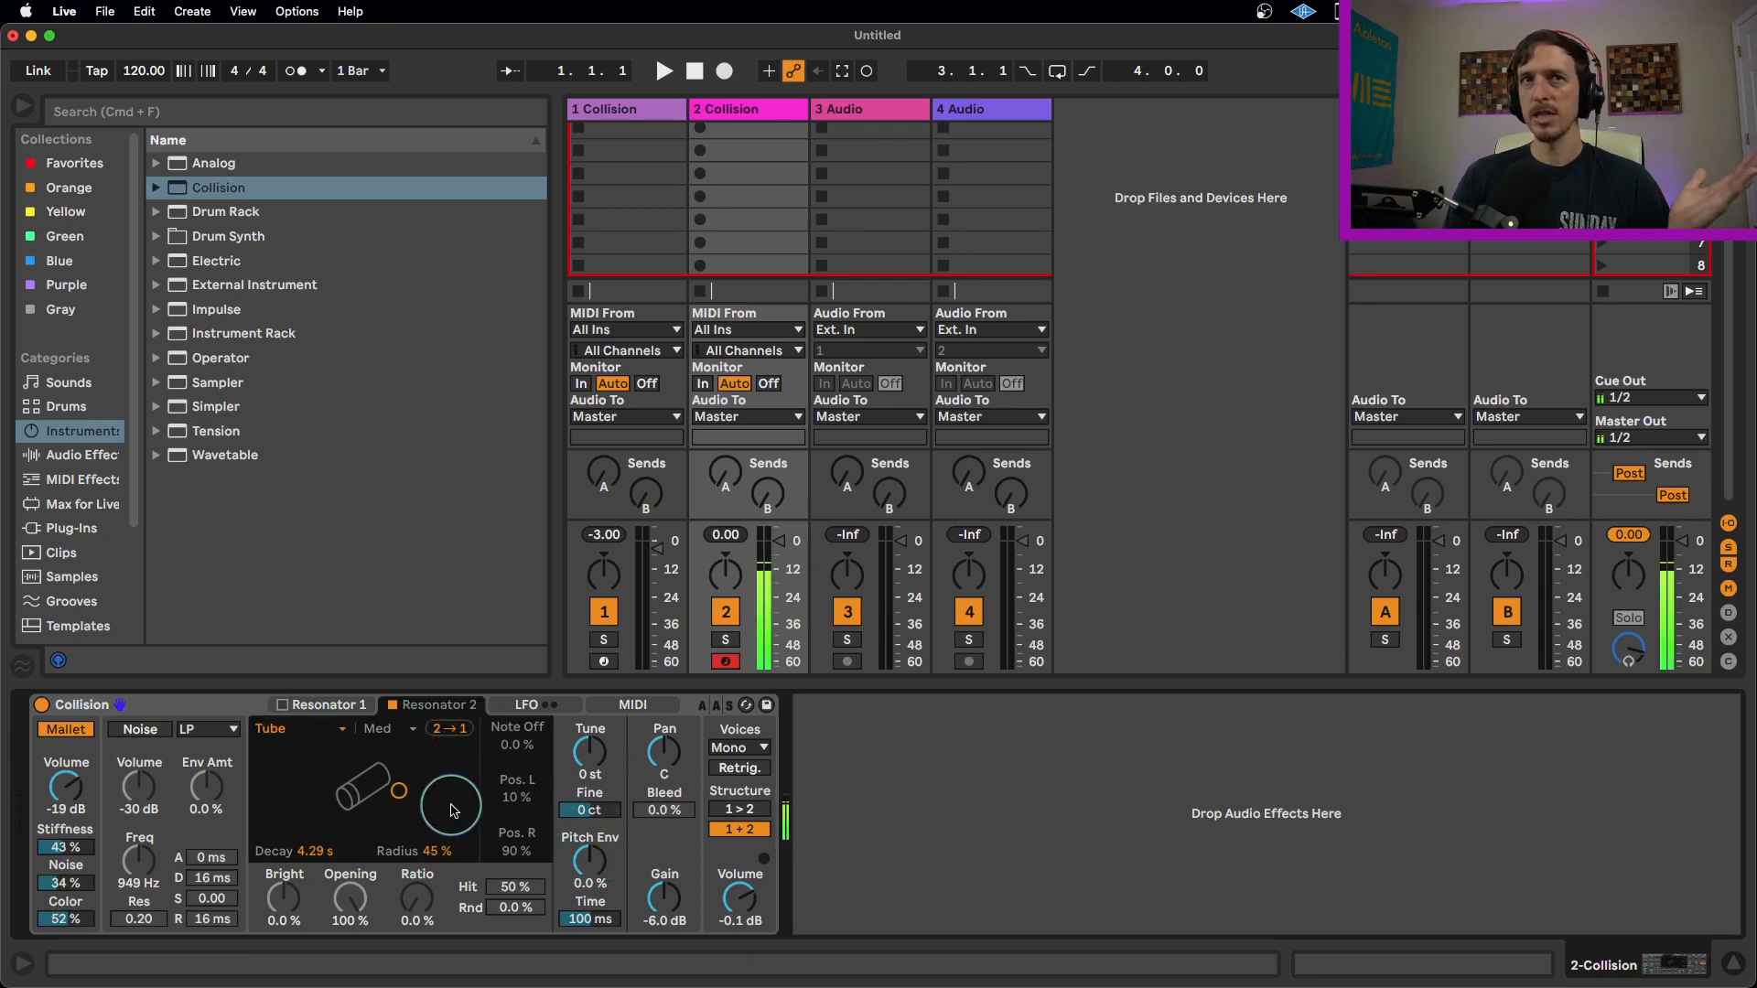
# Set Resonator 2's Tune to +12 st.
pyautogui.click(595, 761)
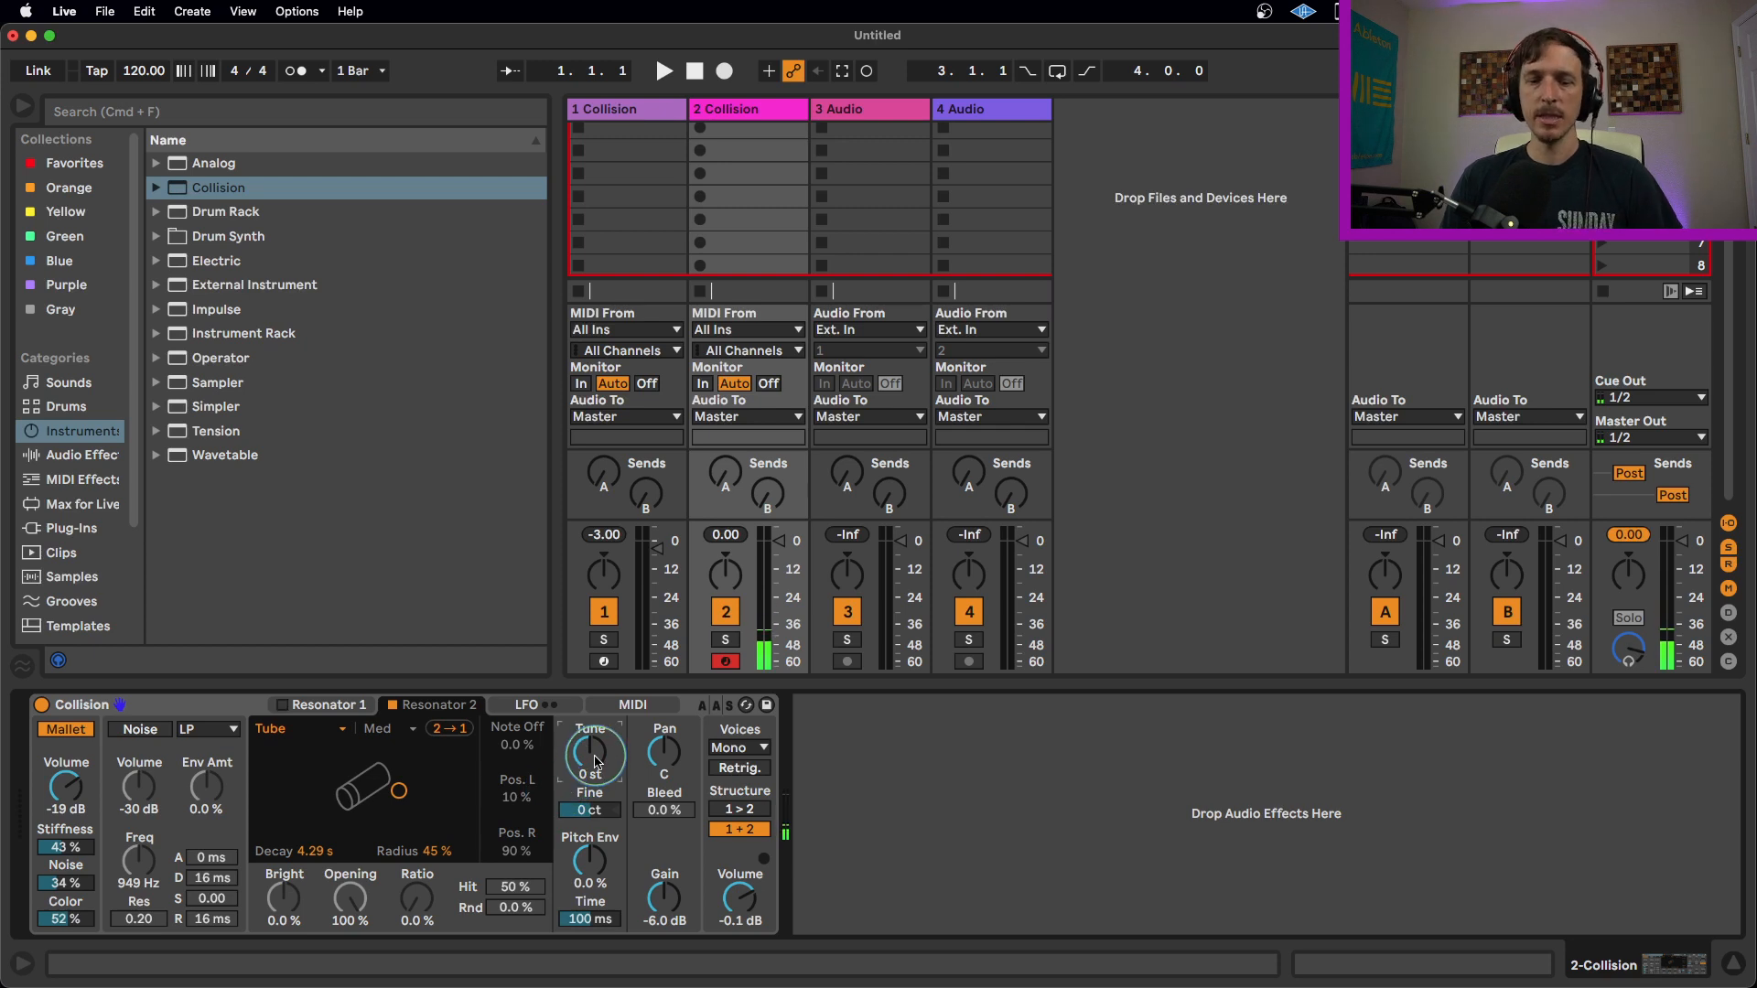
pyautogui.write('12')
pyautogui.press('Return')
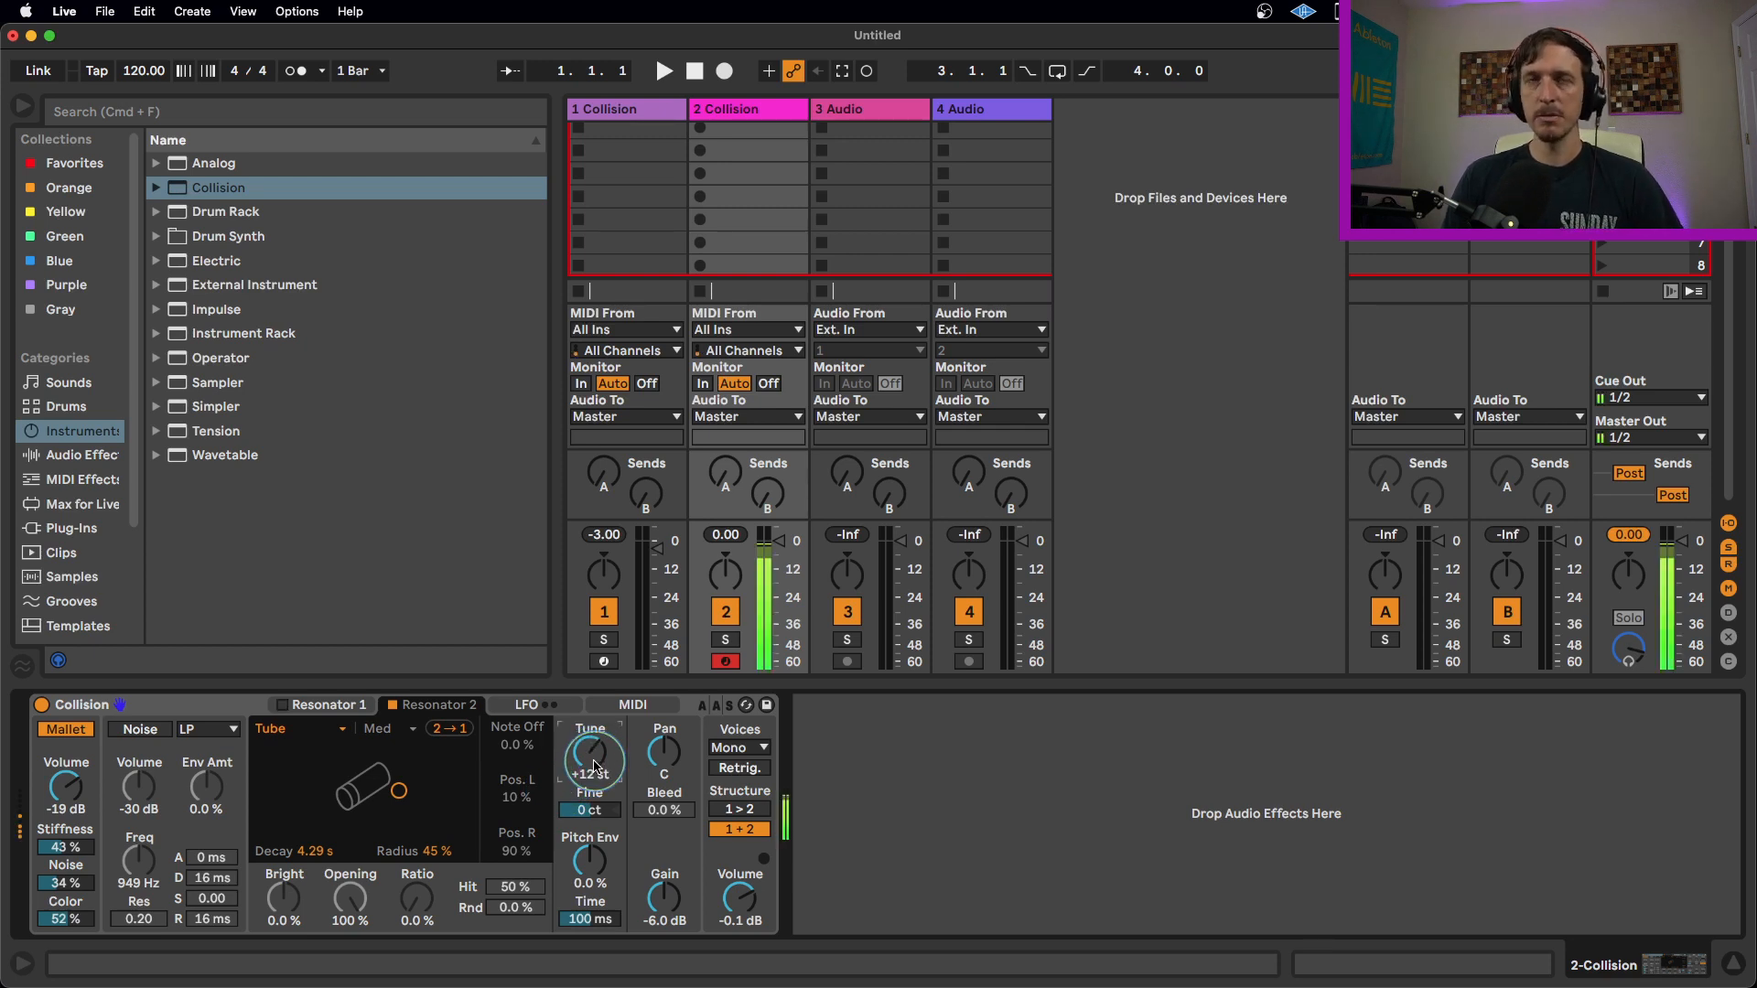
# Set Resonator 2's Decay to 221 ms, Radius to 13%, Pitch Envelope to 100% and its Time to 143 ms.
pyautogui.moveTo(310, 847); pyautogui.dragTo(312, 864)
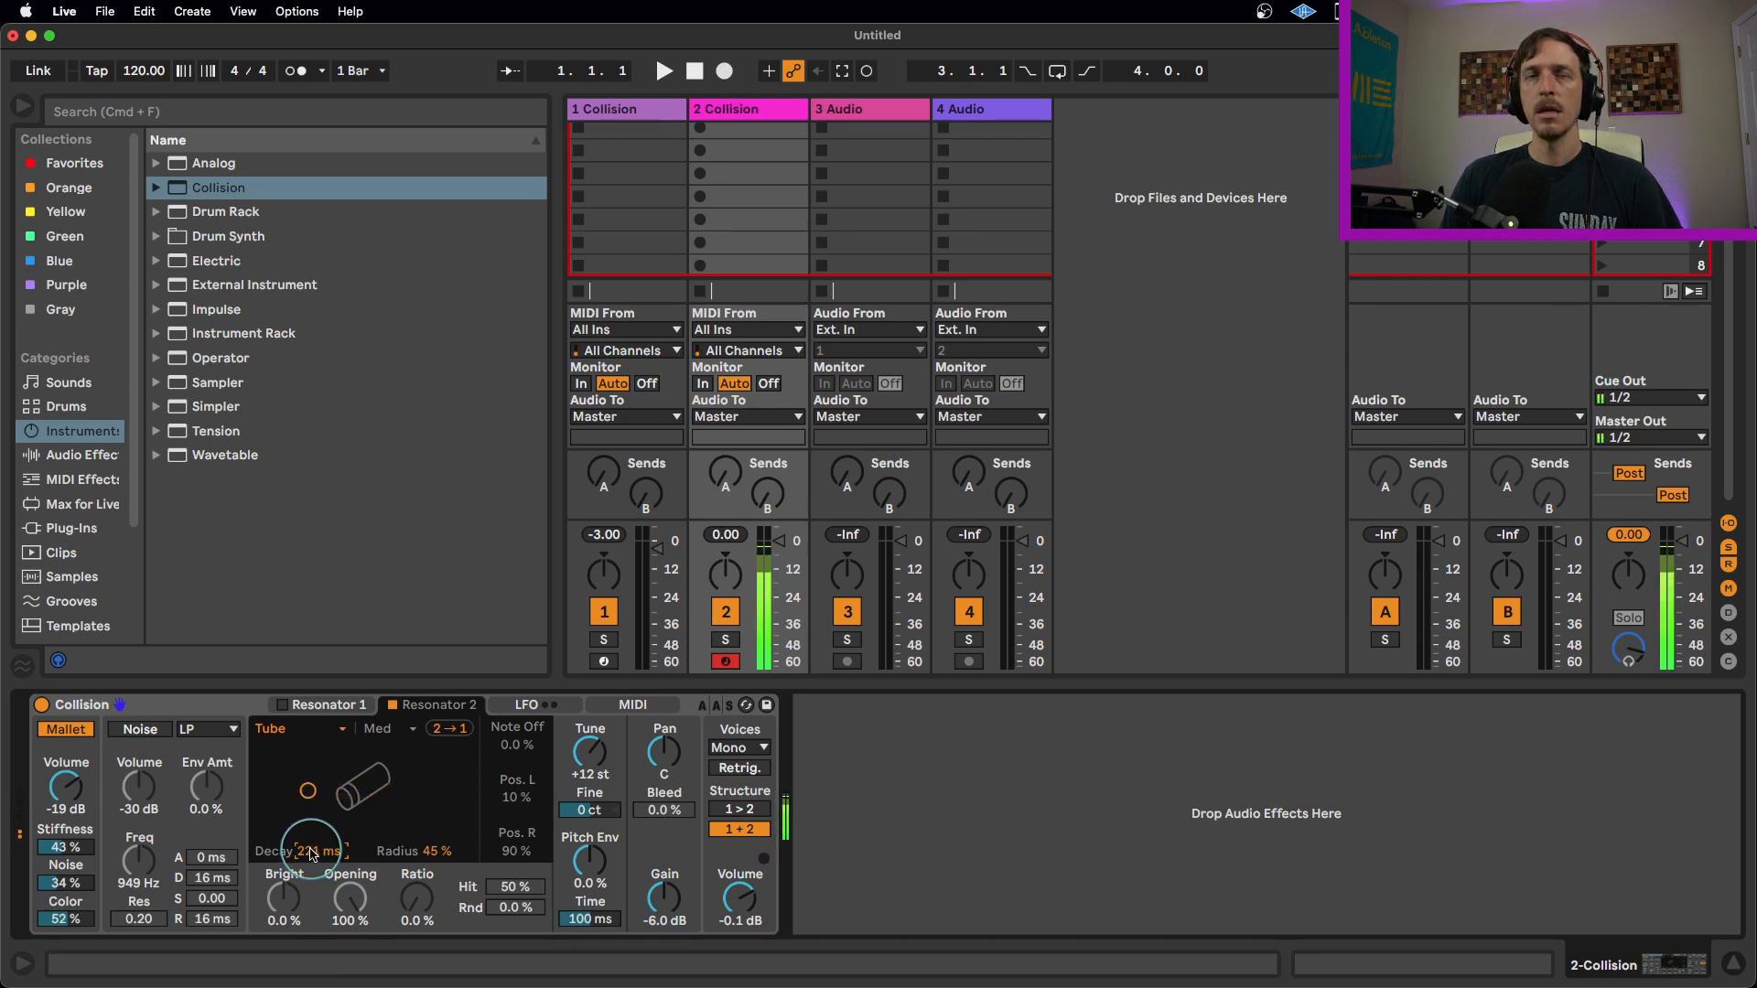
pyautogui.moveTo(437, 851); pyautogui.dragTo(438, 846)
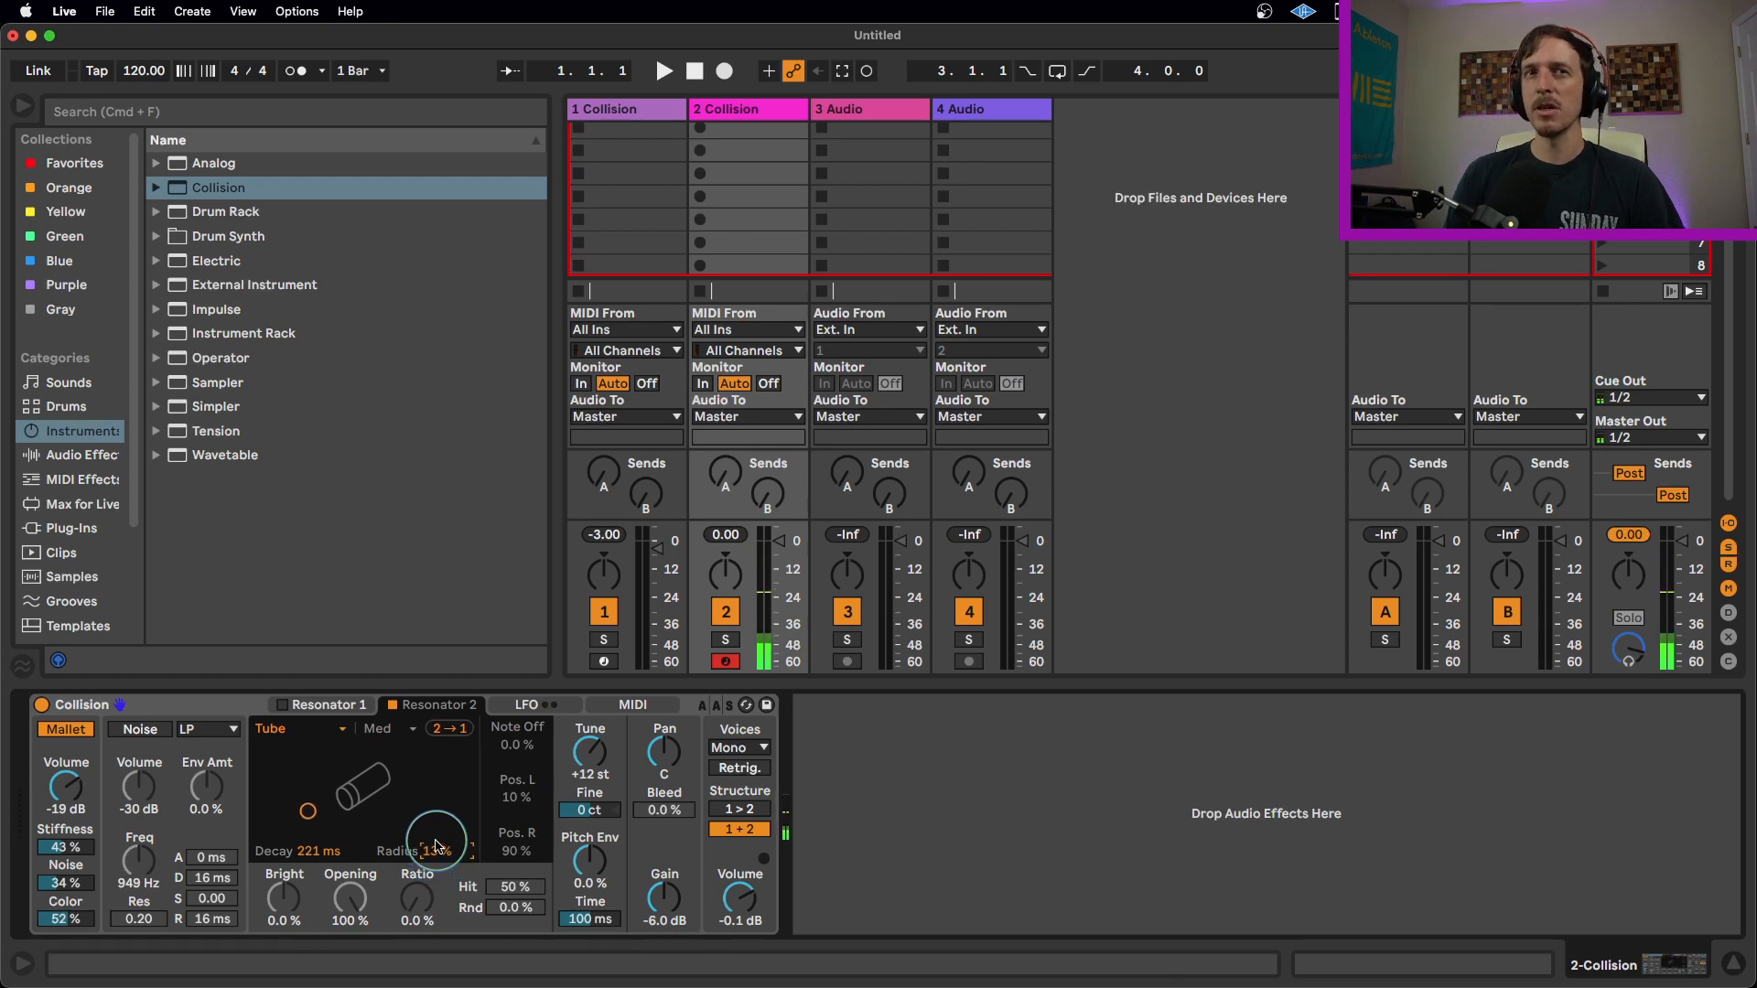
pyautogui.moveTo(594, 874); pyautogui.dragTo(595, 828)
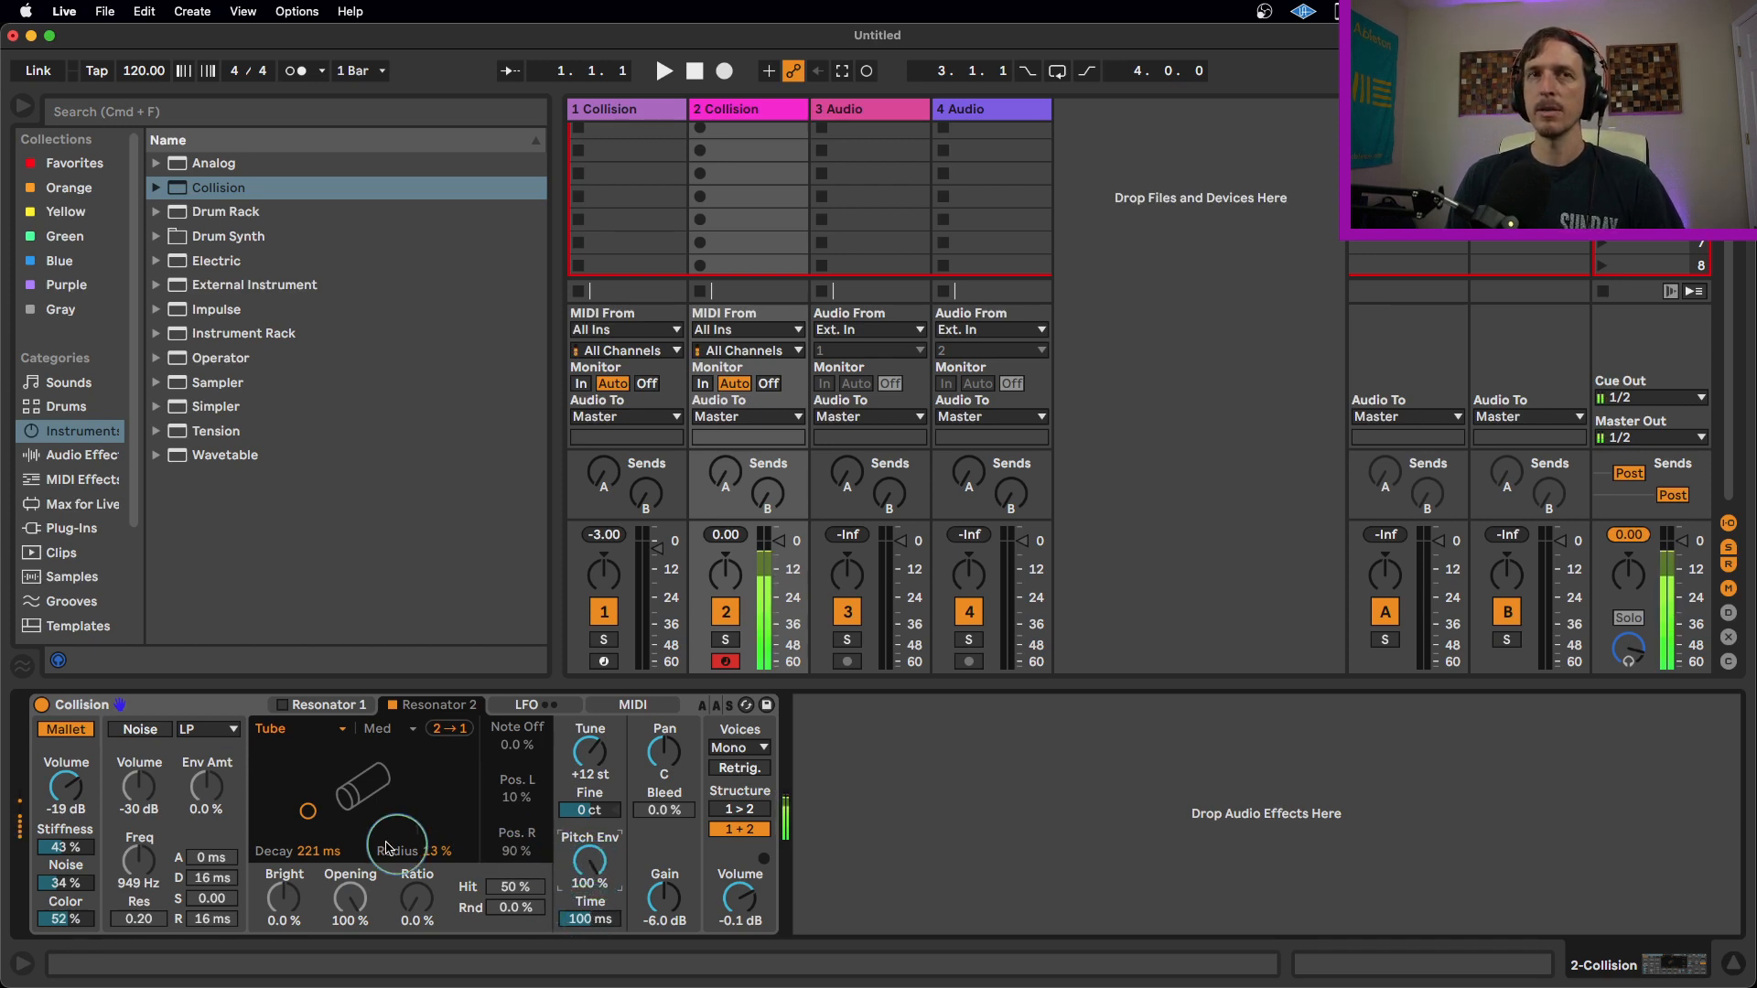
pyautogui.moveTo(589, 917); pyautogui.dragTo(590, 923)
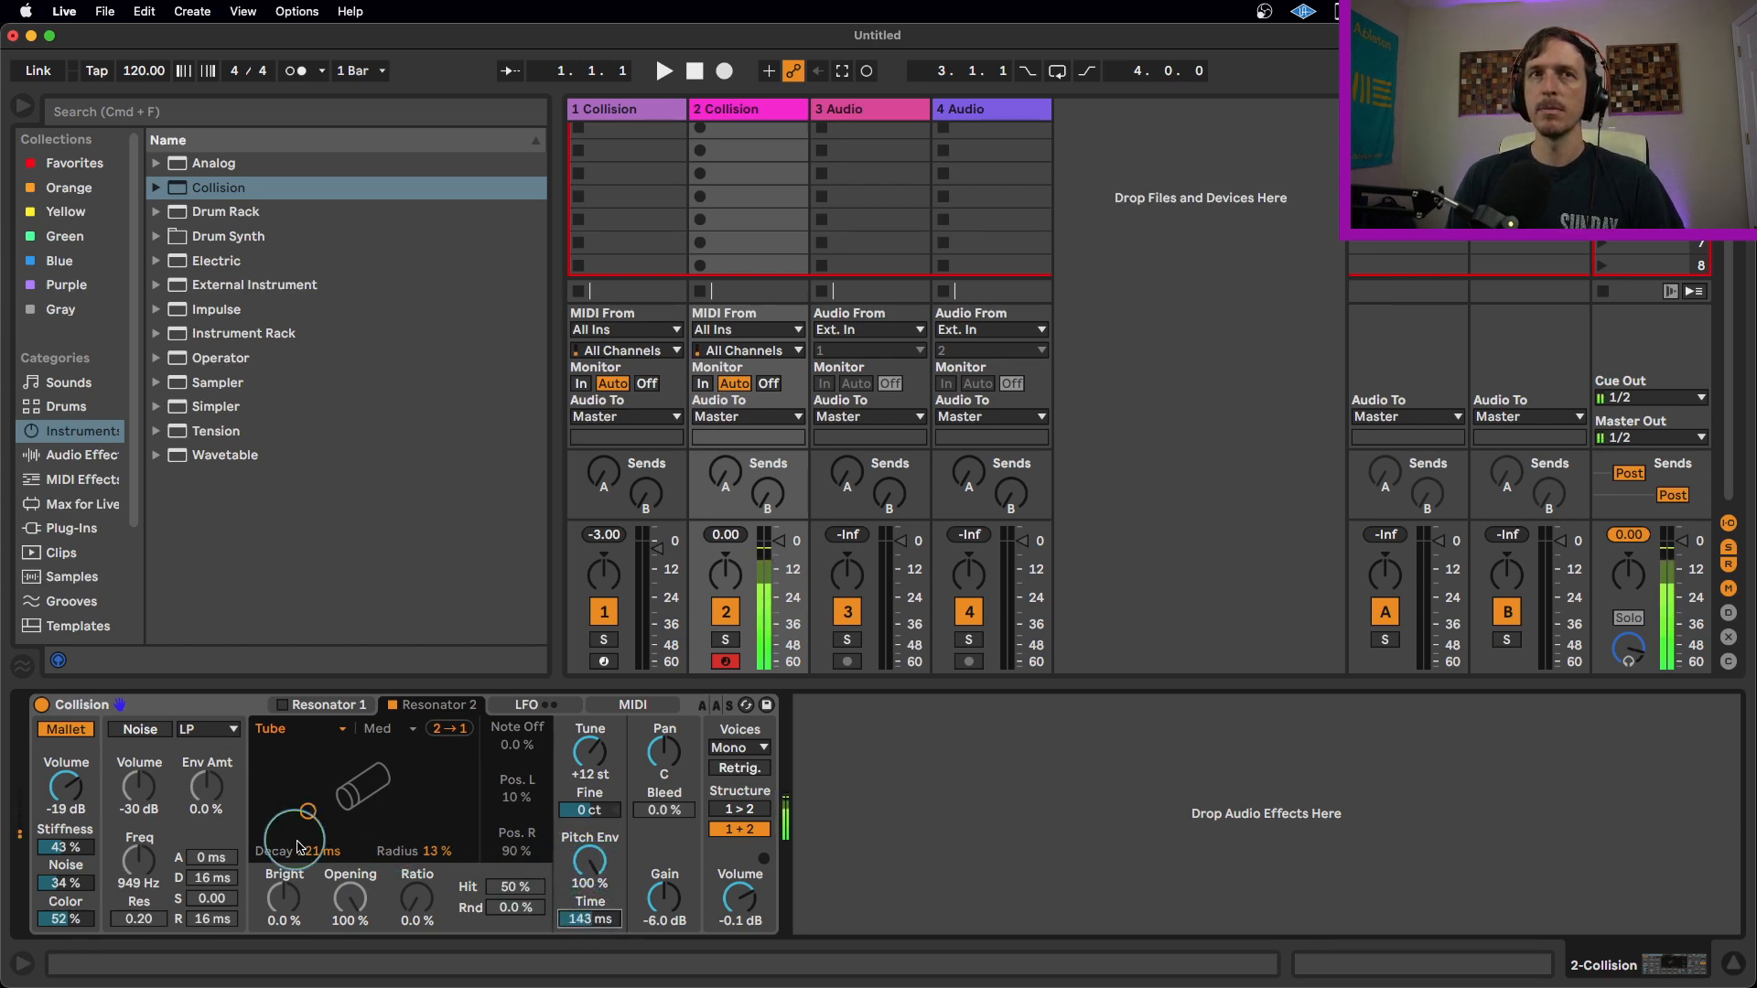
# Set Resonator 2's Decay to 247 ms and Radius to 20%.
pyautogui.moveTo(314, 851); pyautogui.dragTo(314, 848)
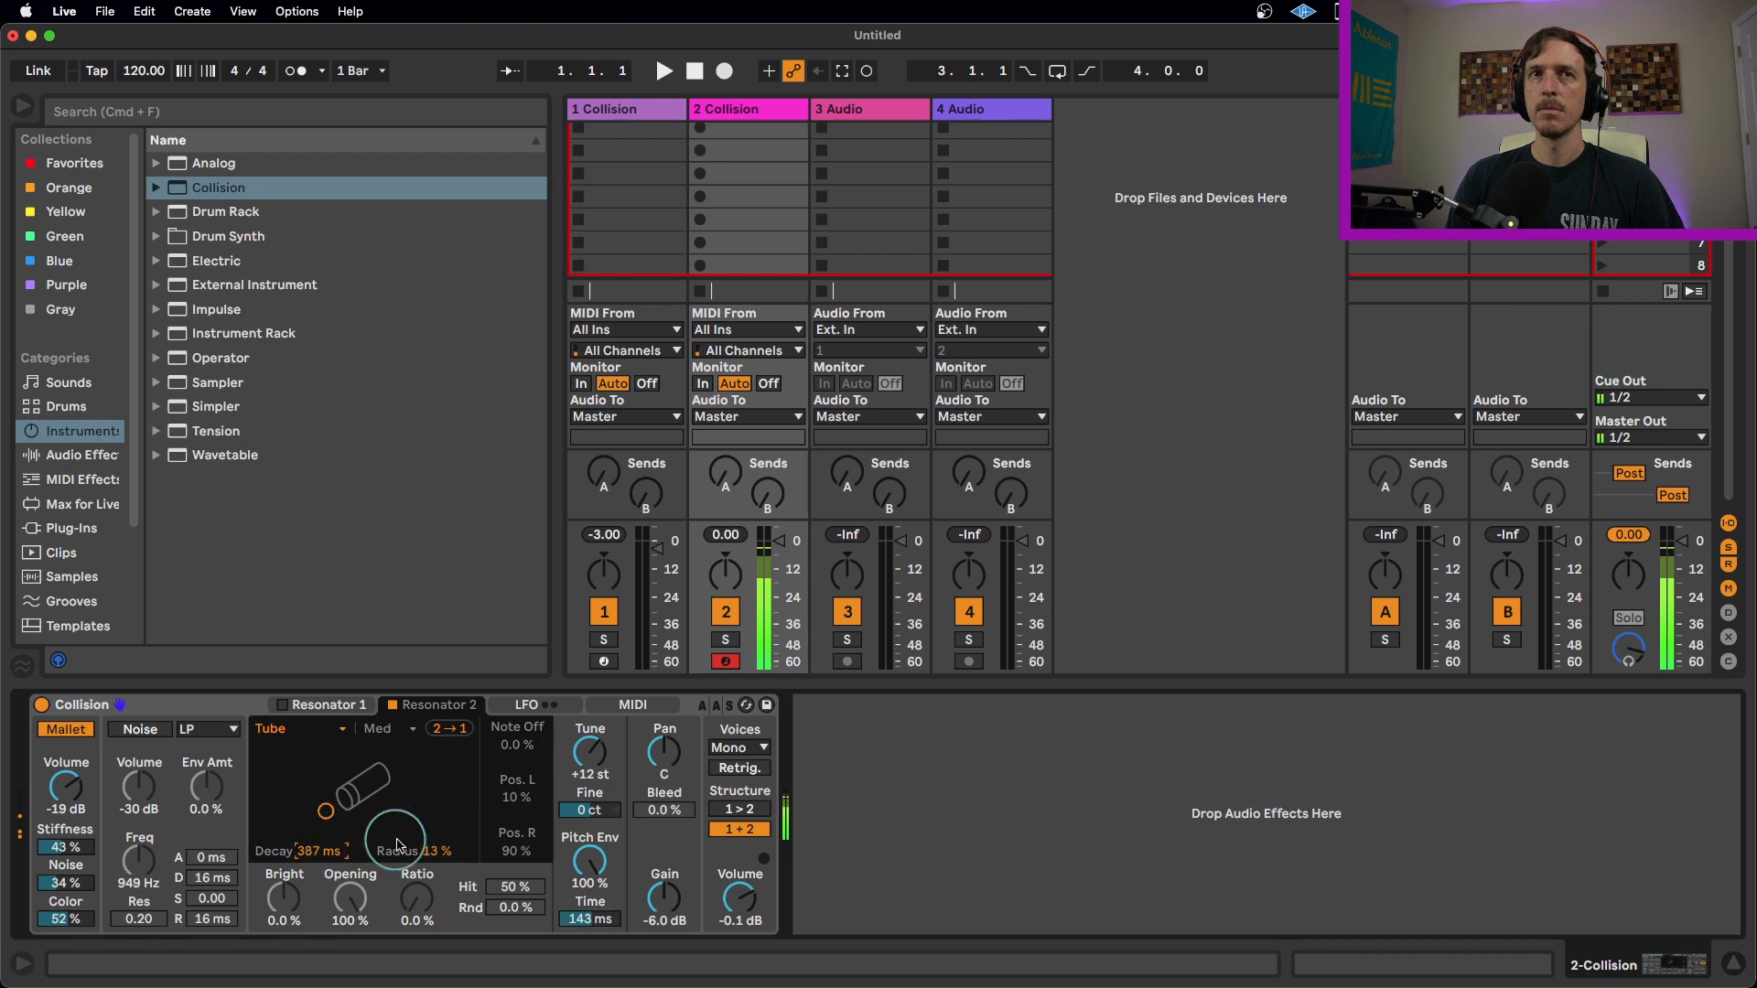
pyautogui.moveTo(438, 850); pyautogui.dragTo(442, 845)
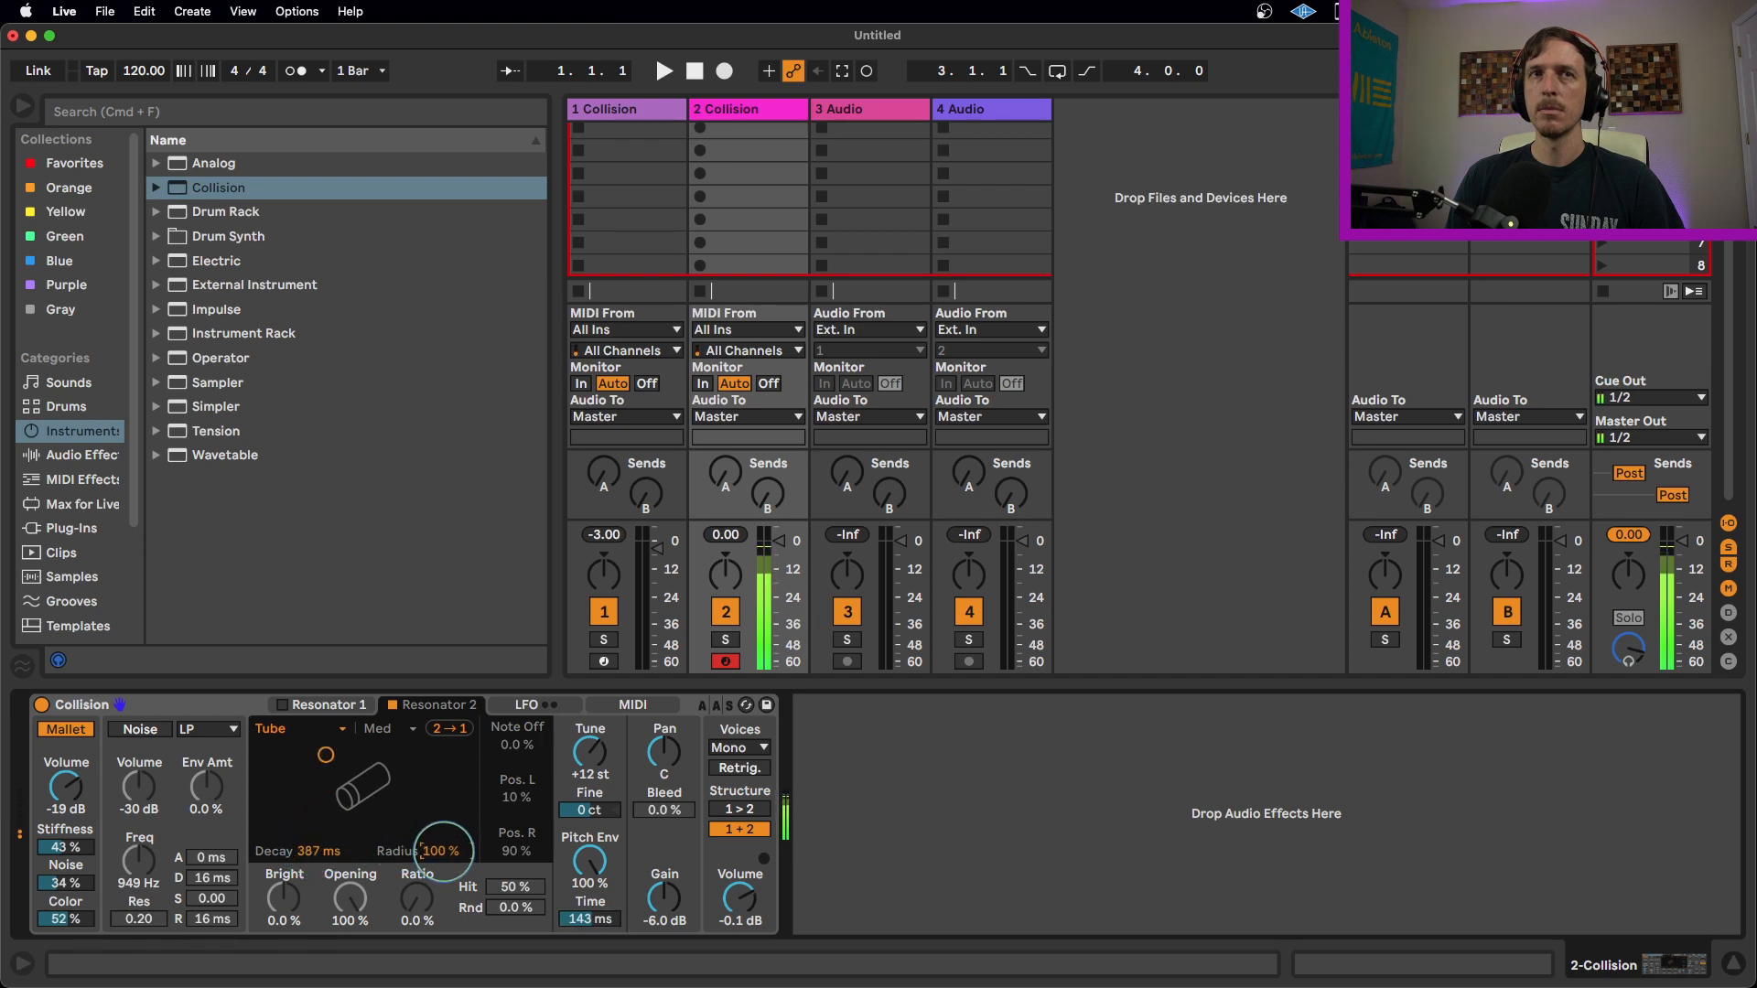
pyautogui.moveTo(325, 778); pyautogui.dragTo(312, 806)
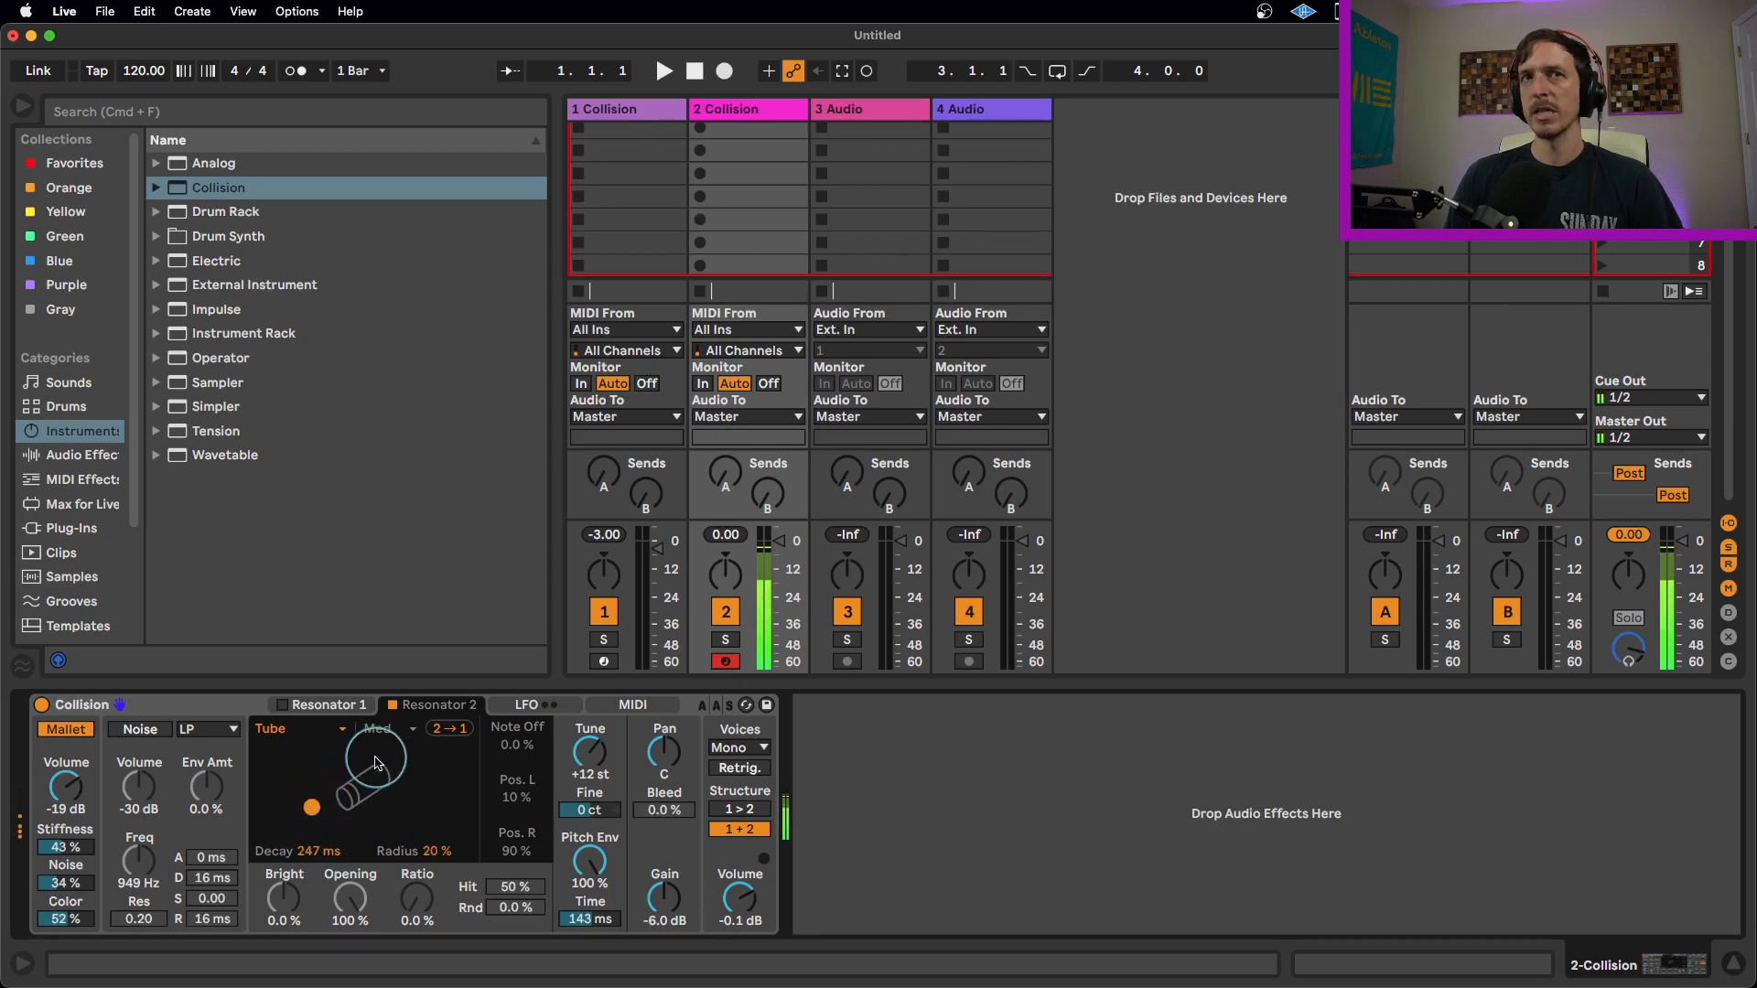
# Turn Resonator 1 back on.
pyautogui.click(324, 712)
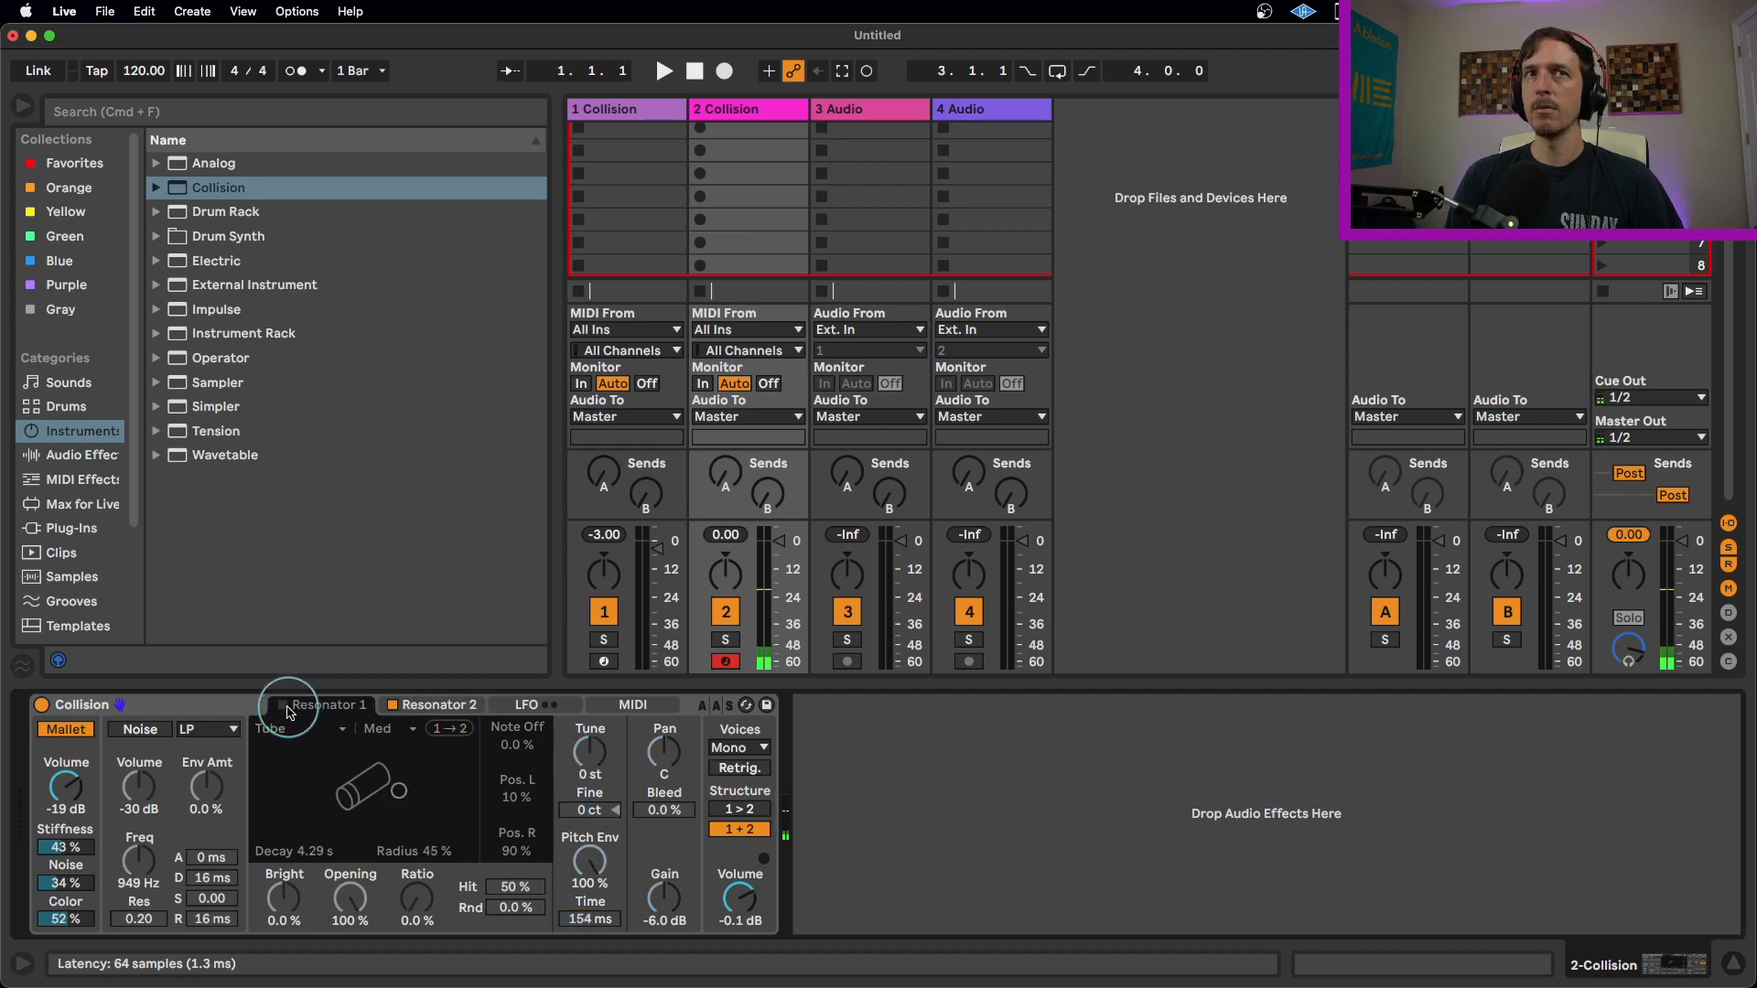
pyautogui.click(282, 706)
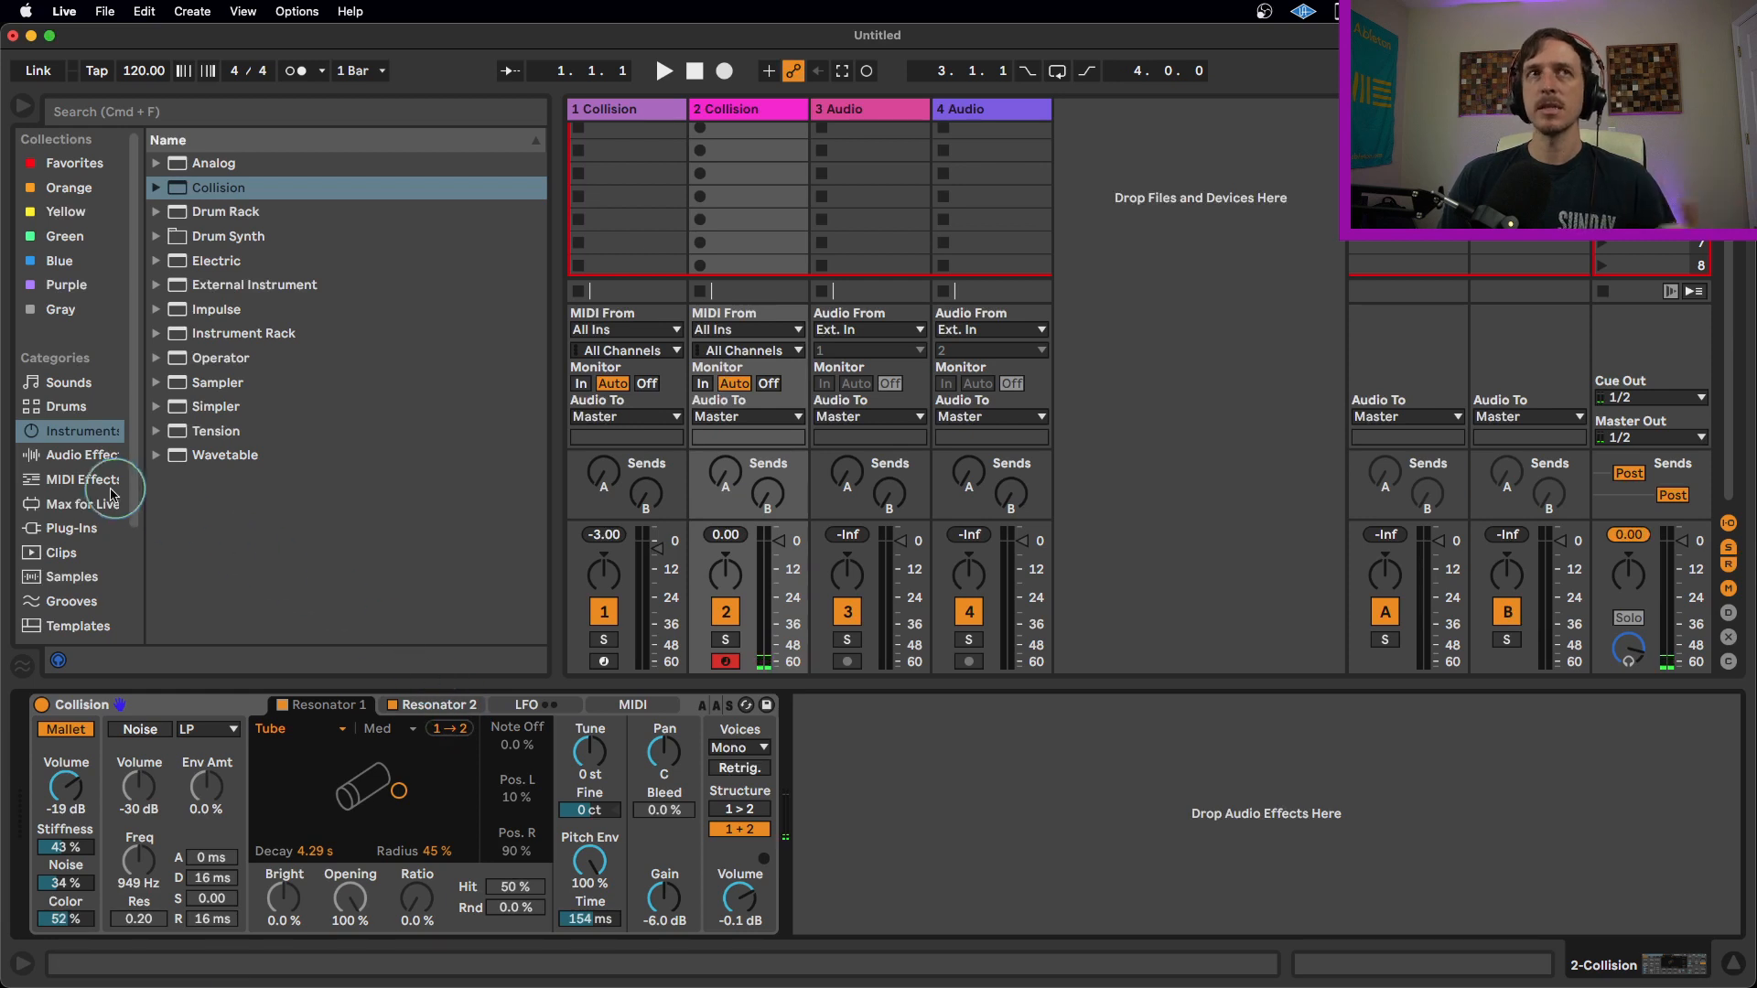
# Add a Saturator audio effect after Collision.
pyautogui.click(102, 456)
pyautogui.scroll(-5, 220, 476)
pyautogui.click(220, 476)
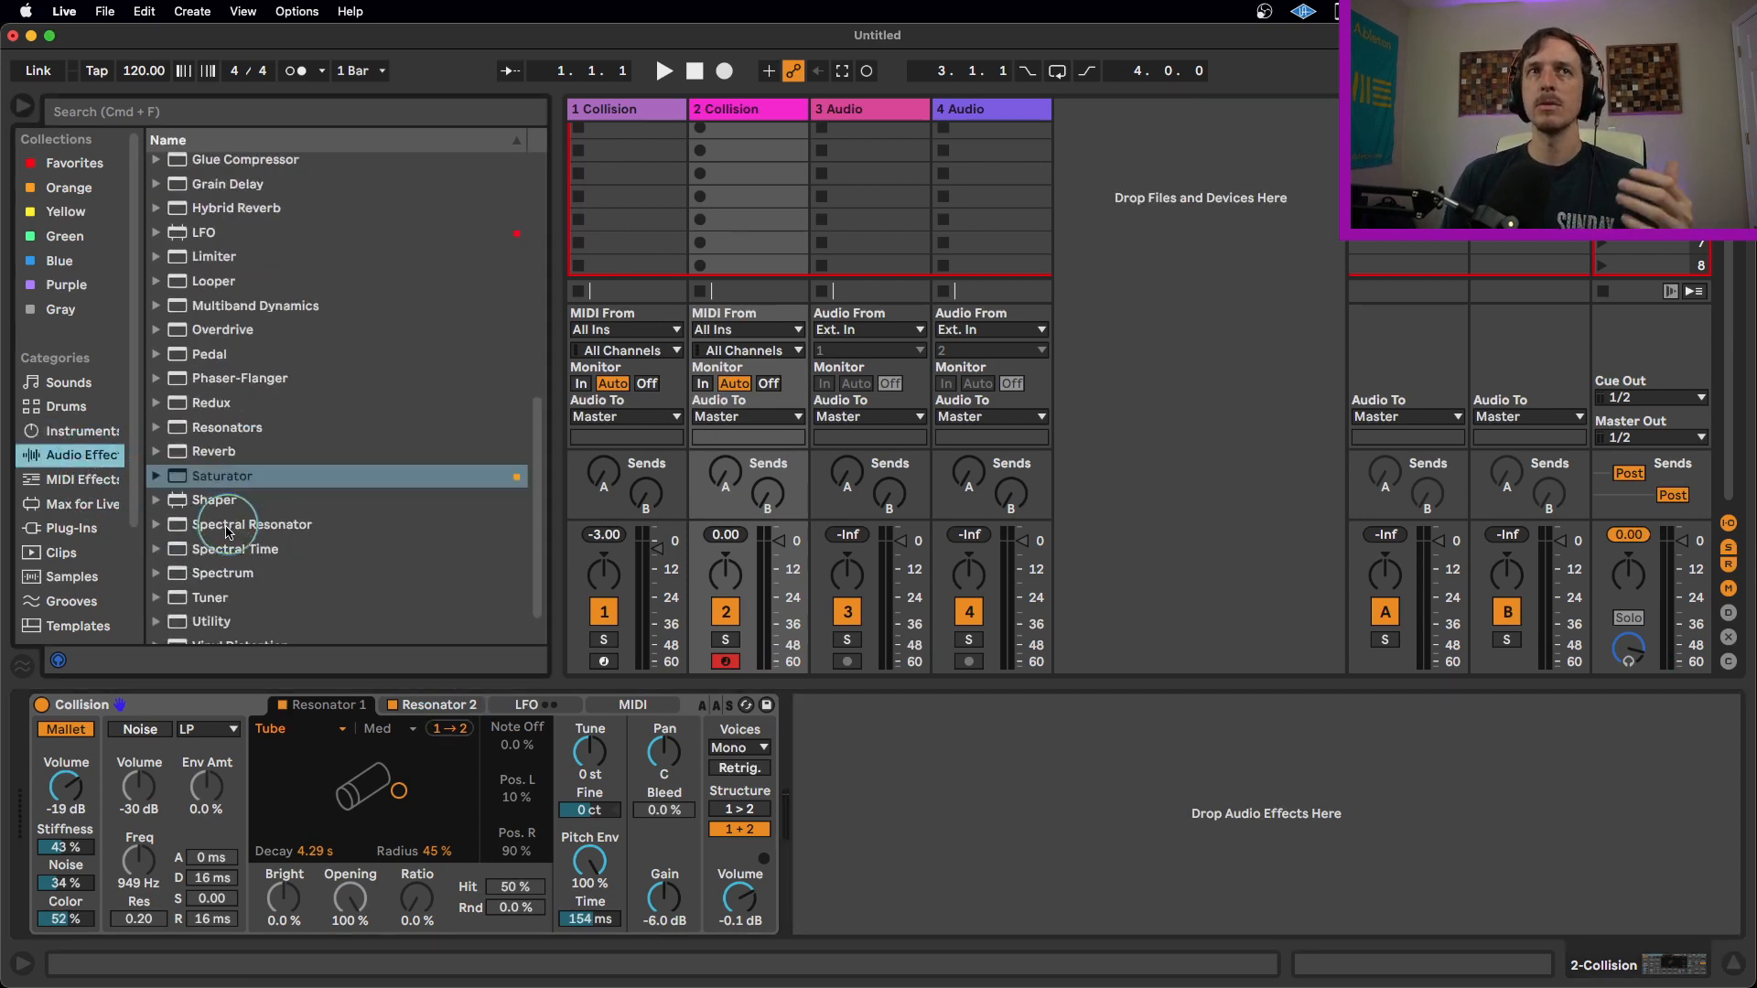
pyautogui.doubleClick(219, 475)
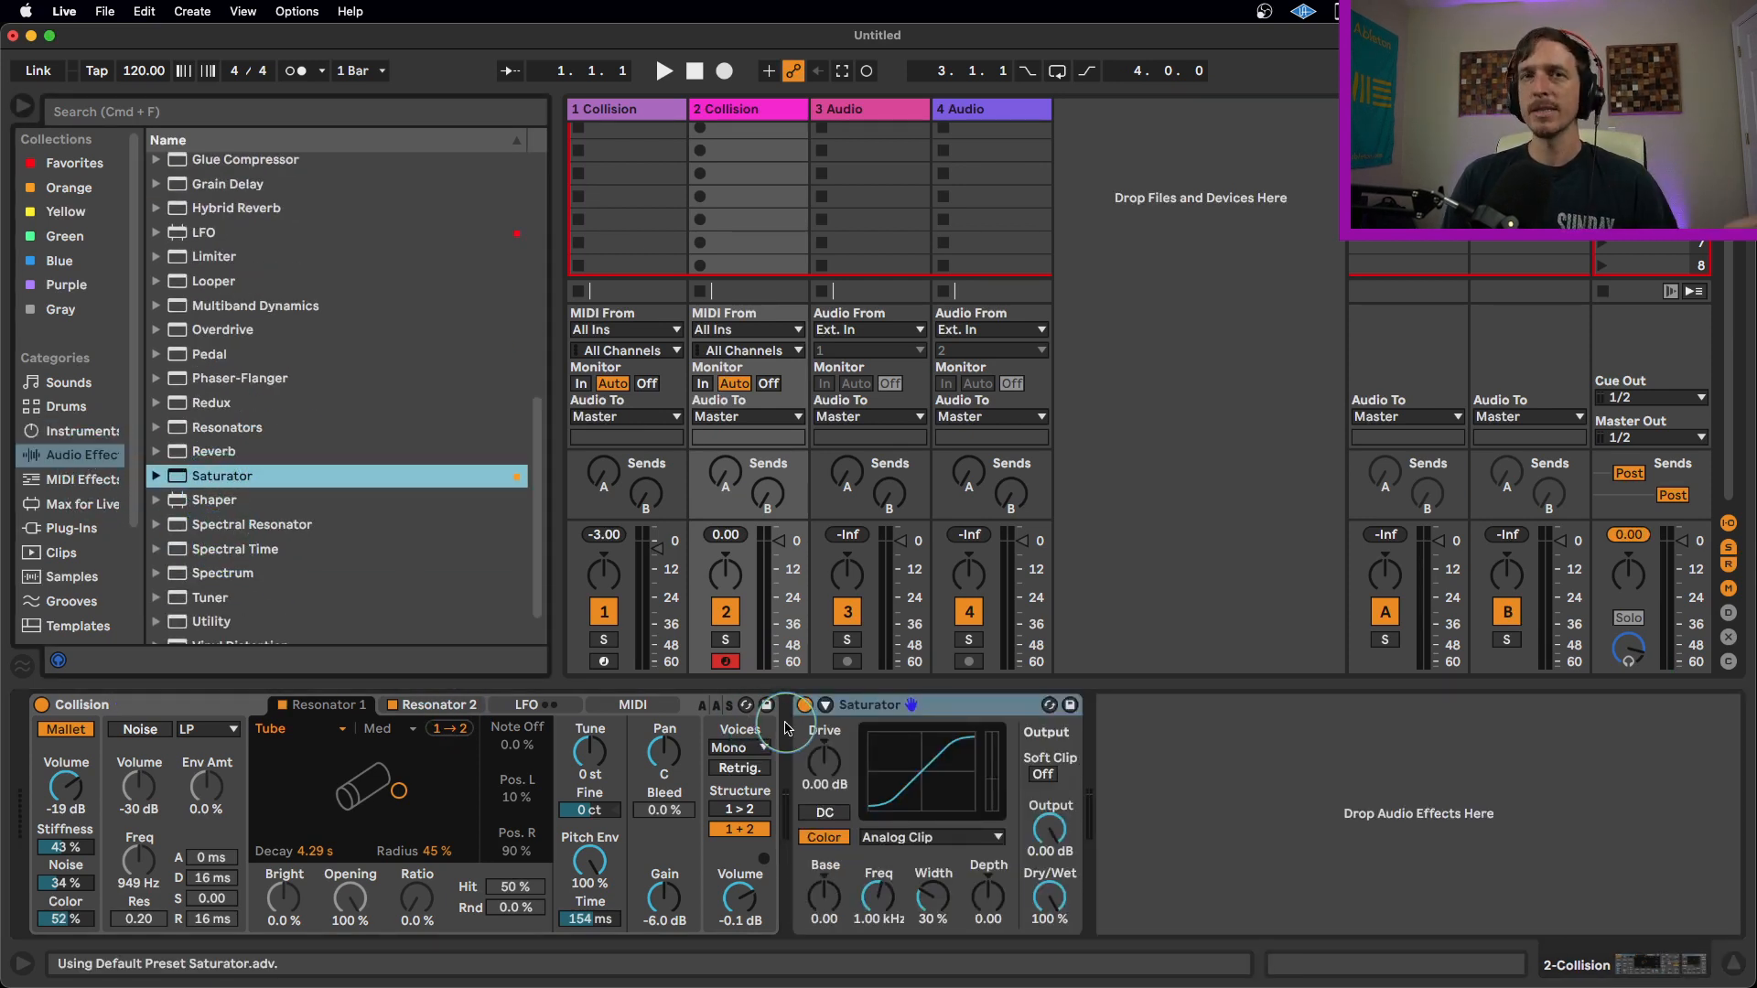
# Set the Saturator shape to Soft Sine, turn Soft Clip on and raise Drive to 4.57 dB.
pyautogui.click(896, 837)
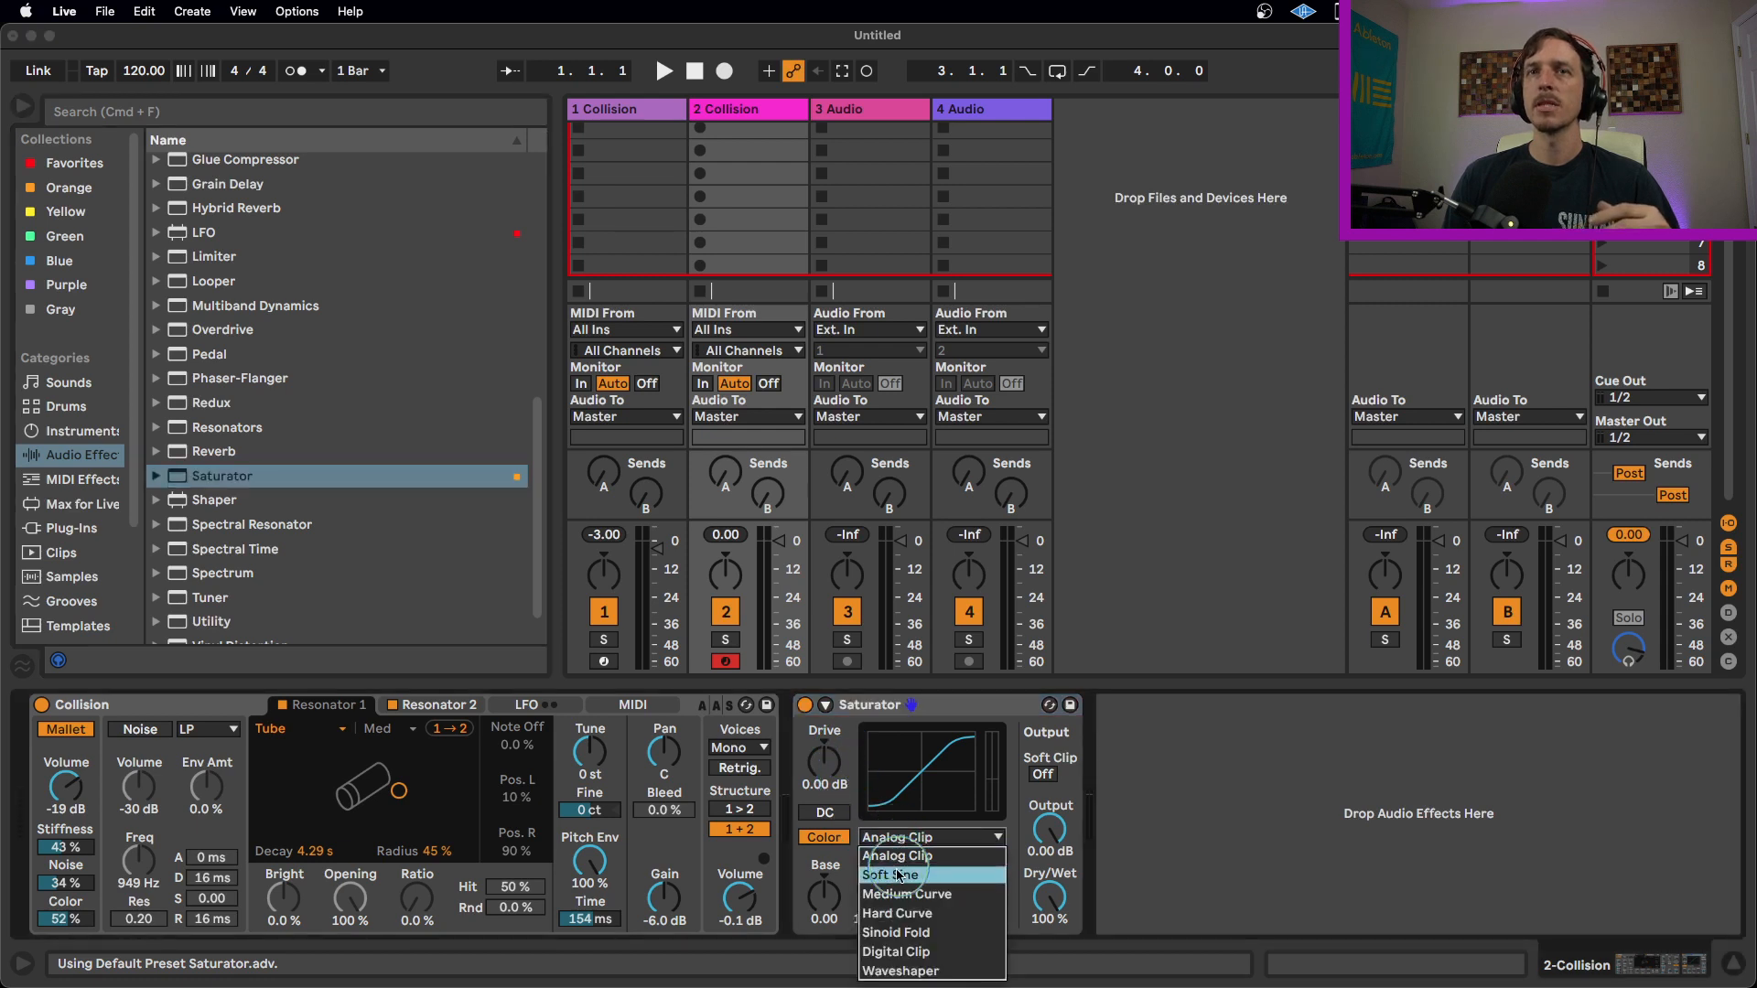
pyautogui.click(901, 881)
pyautogui.click(1043, 773)
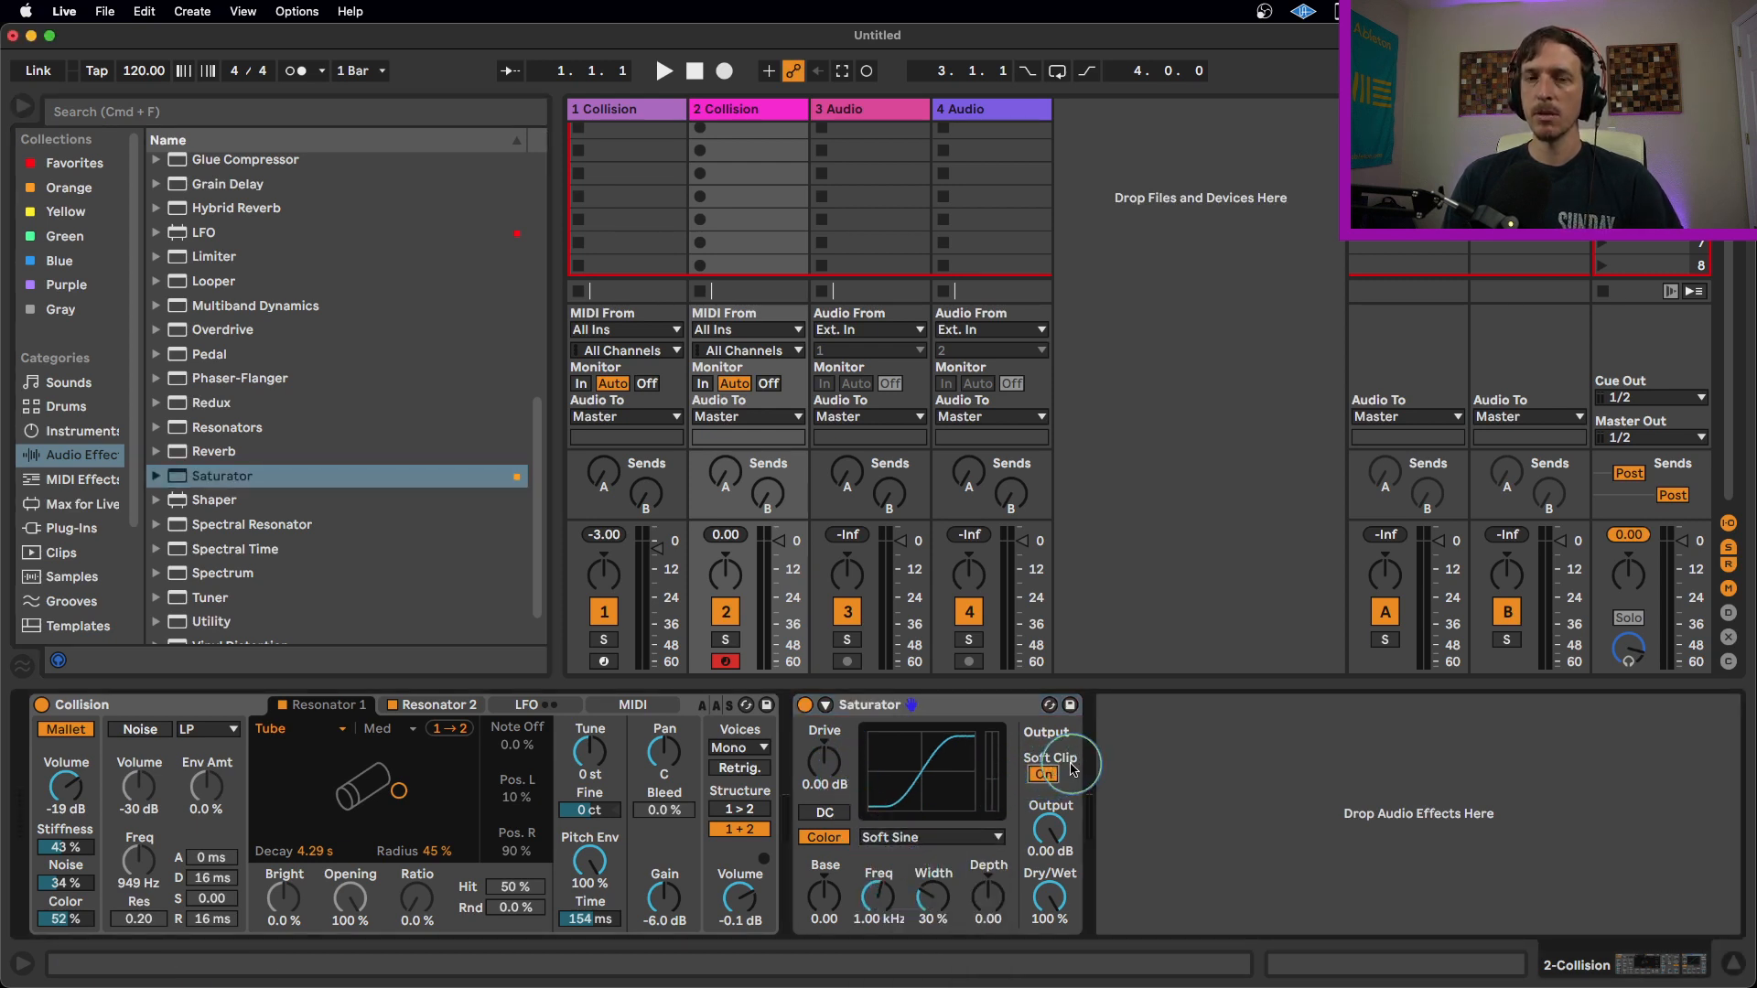
pyautogui.moveTo(823, 764); pyautogui.dragTo(823, 757)
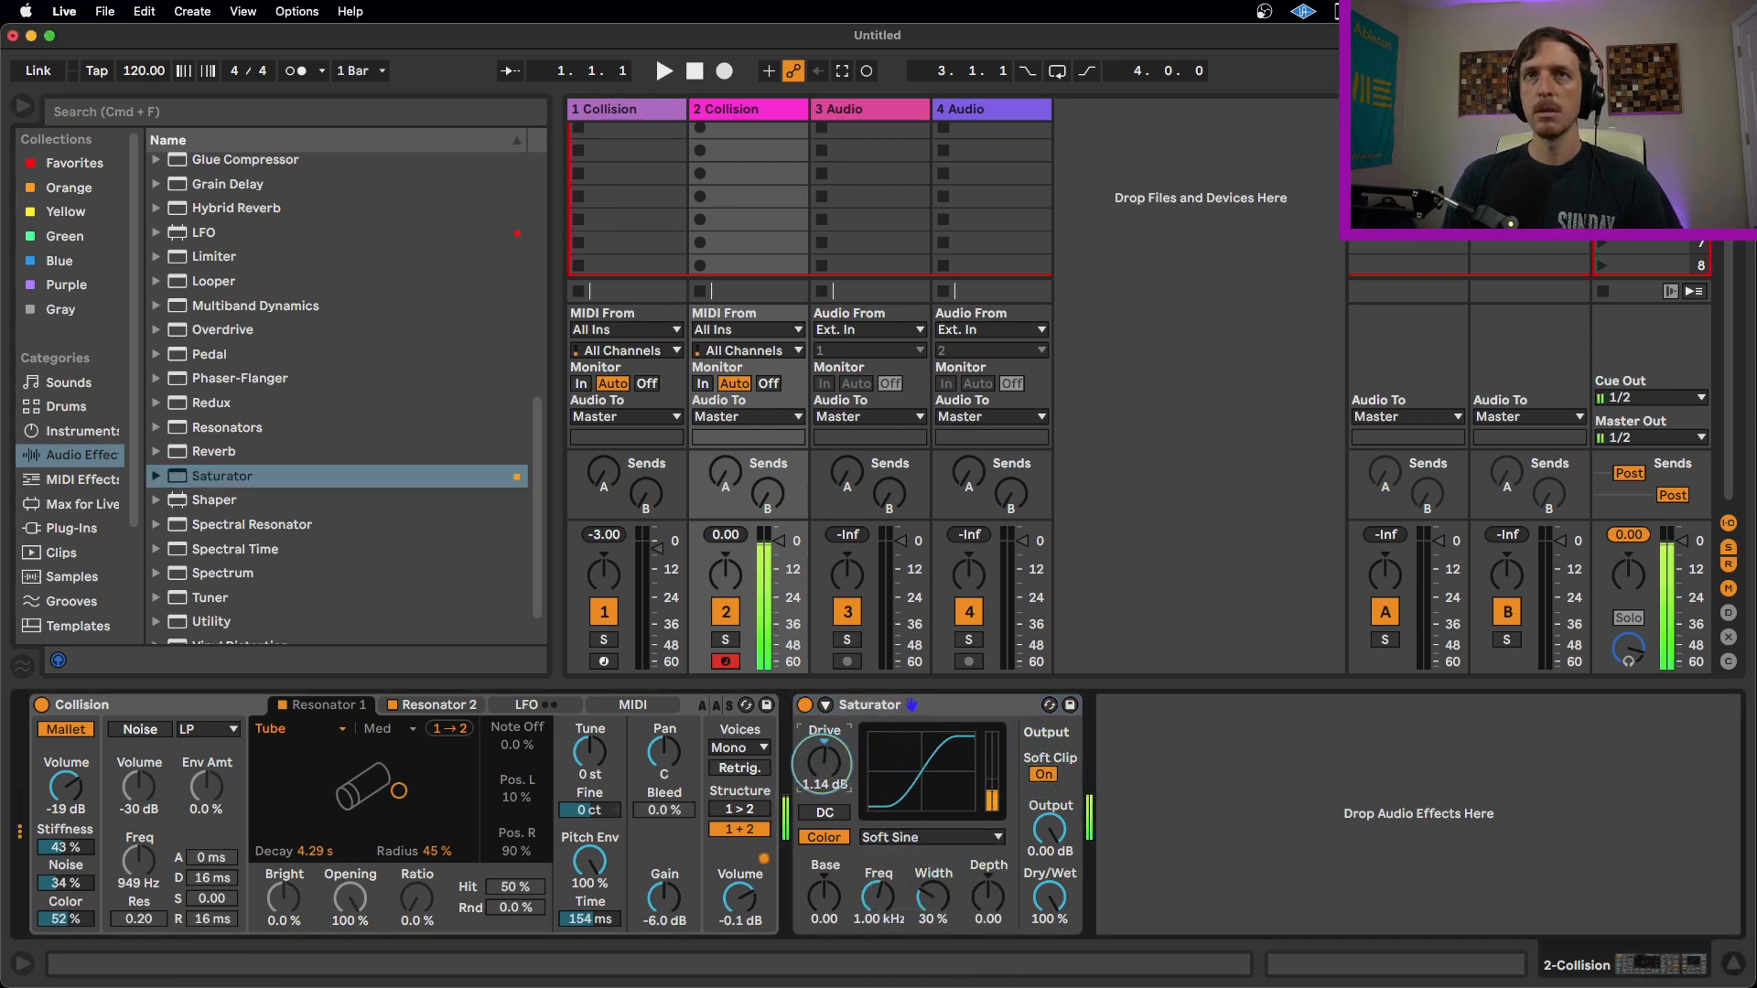
# Try the Medium Curve saturation shape and return to Soft Sine.
pyautogui.click(928, 836)
pyautogui.click(923, 894)
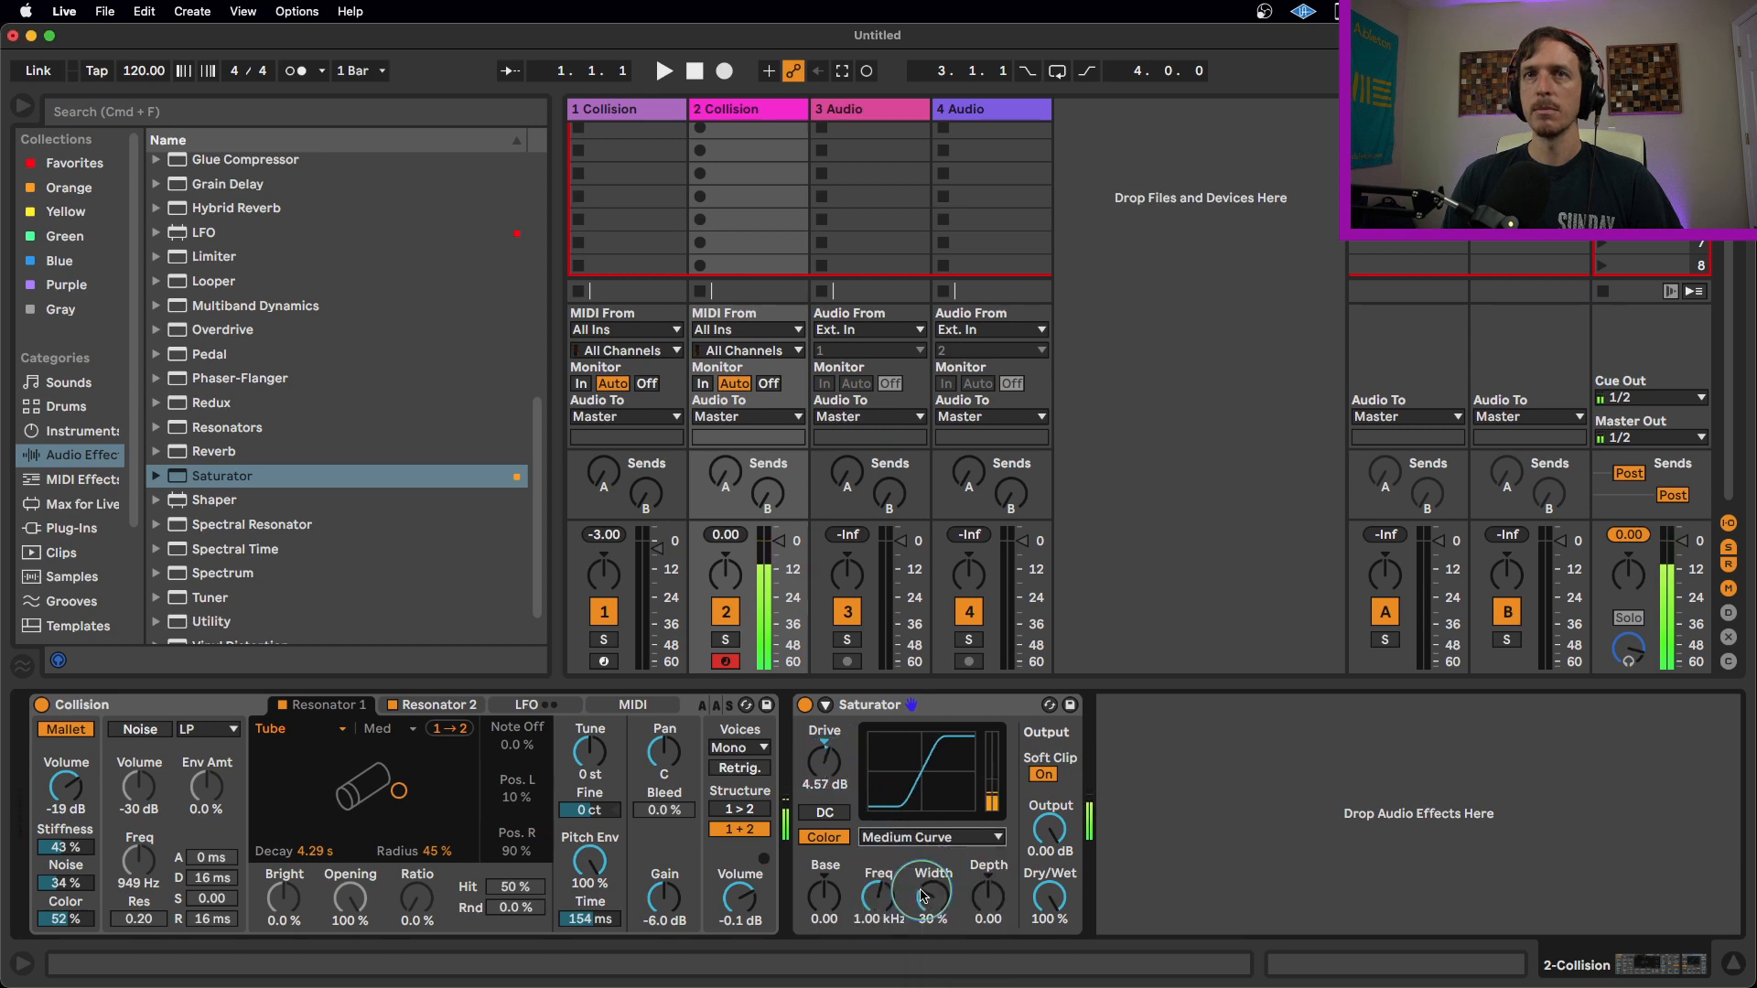
pyautogui.click(915, 837)
pyautogui.click(920, 879)
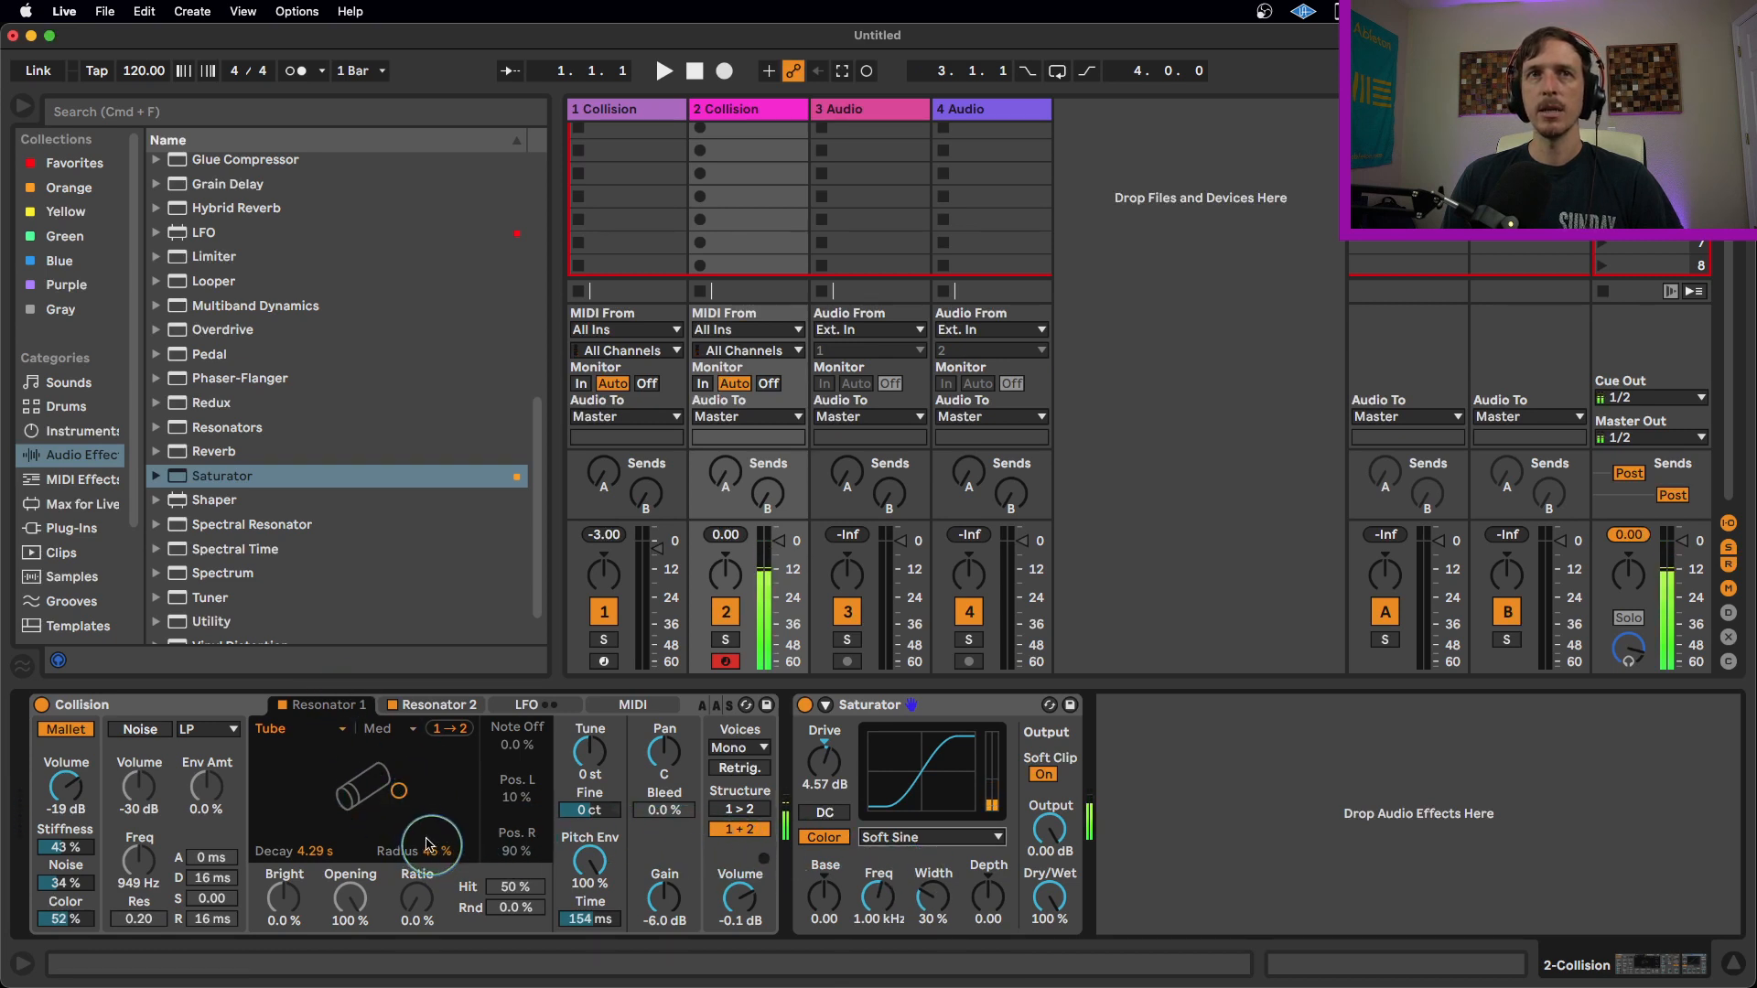
# Try Resonator 1's Radius at 100% and return it to 45%.
pyautogui.moveTo(435, 845); pyautogui.dragTo(436, 824)
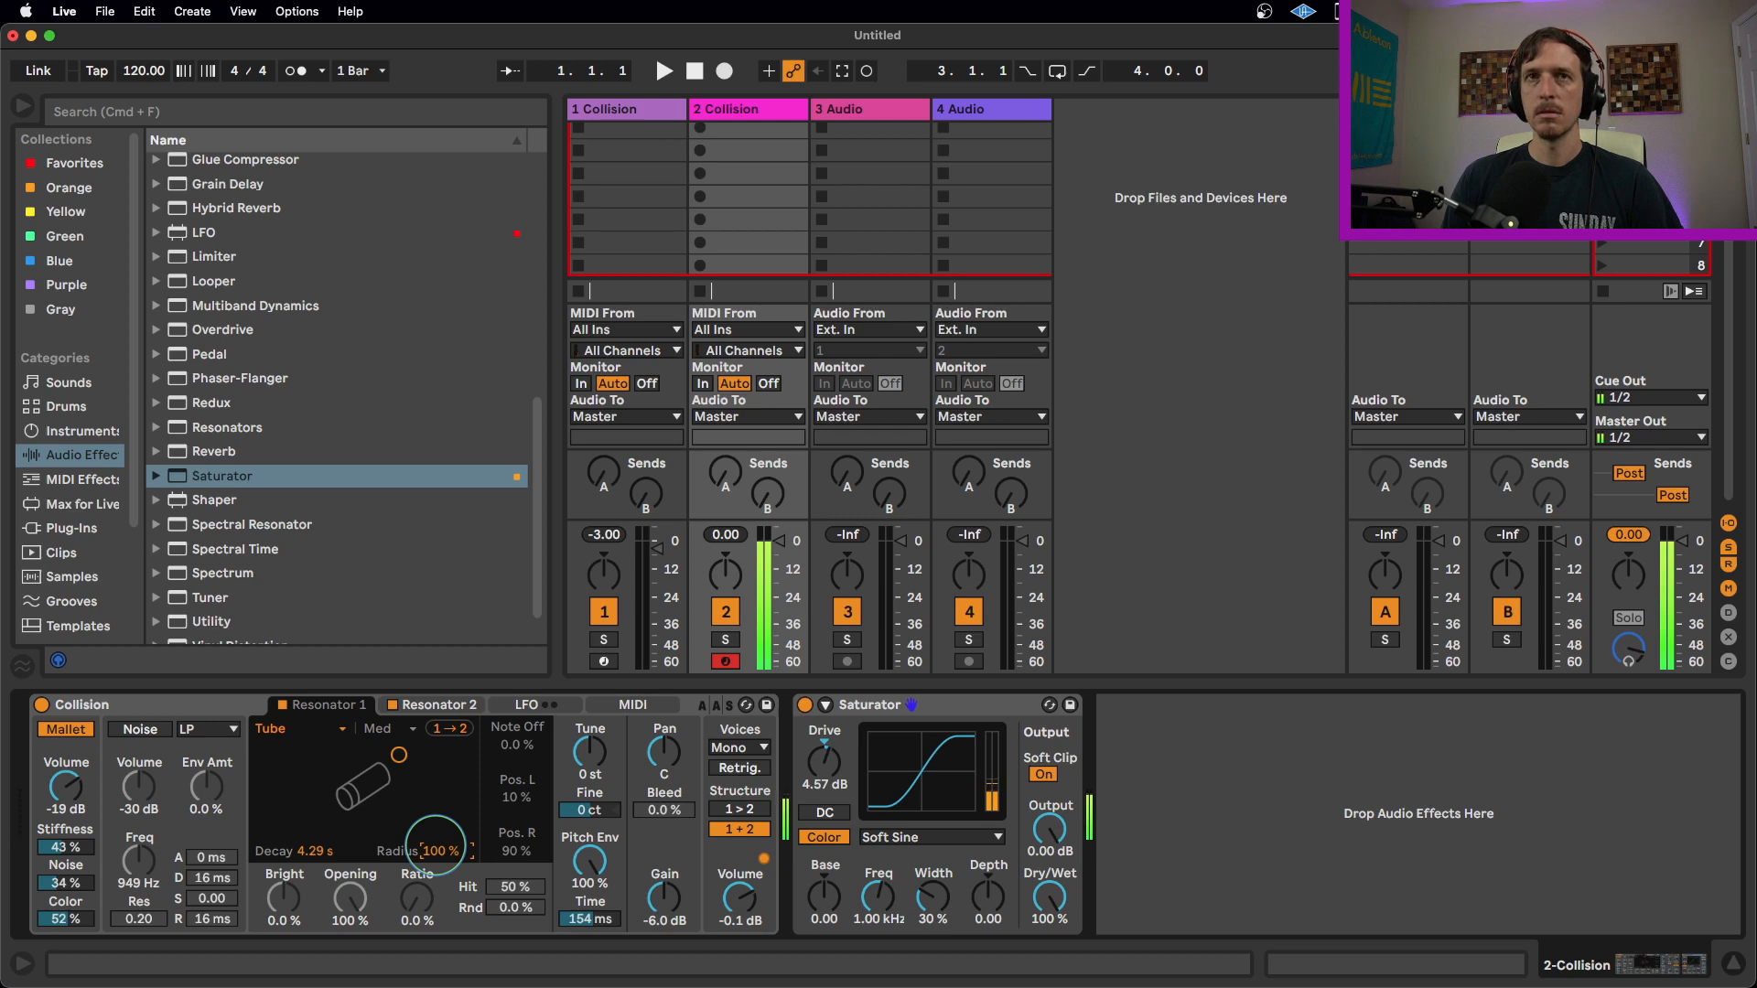
pyautogui.moveTo(435, 844)
pyautogui.mouseDown()
pyautogui.moveTo(436, 878)
pyautogui.moveTo(436, 846)
pyautogui.mouseUp()
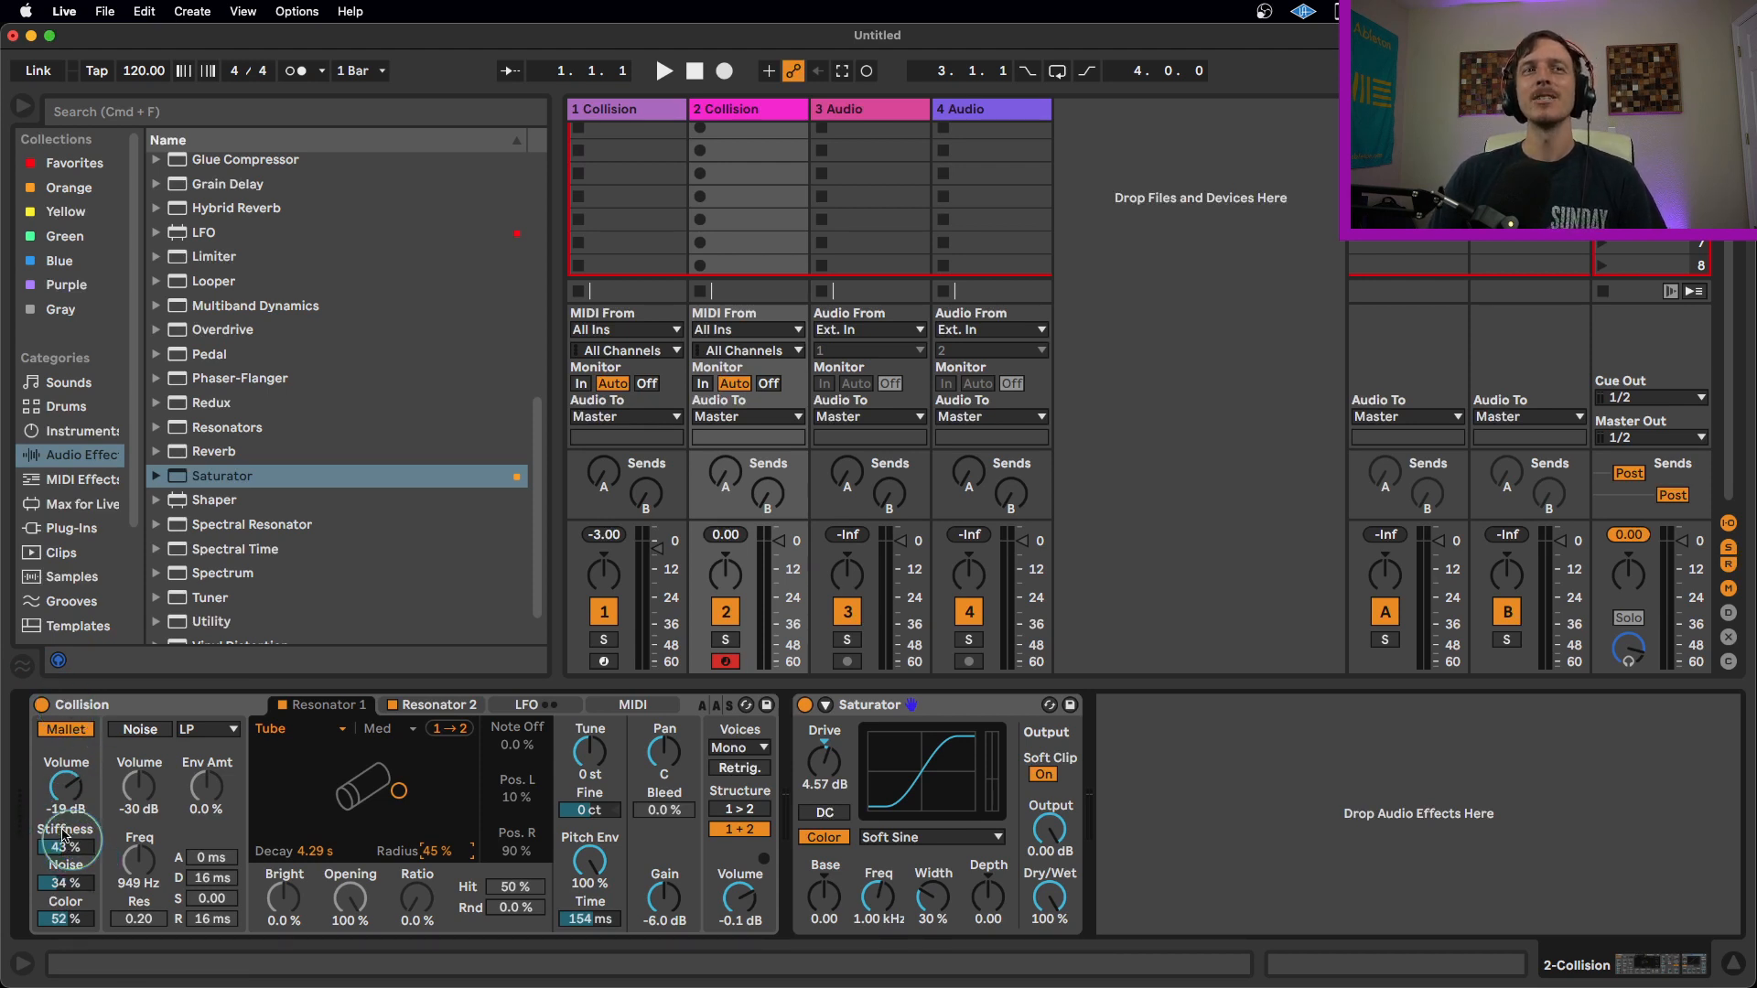
# Set the Mallet Noise to 27% and Stiffness to 46%.
pyautogui.moveTo(77, 883); pyautogui.dragTo(77, 889)
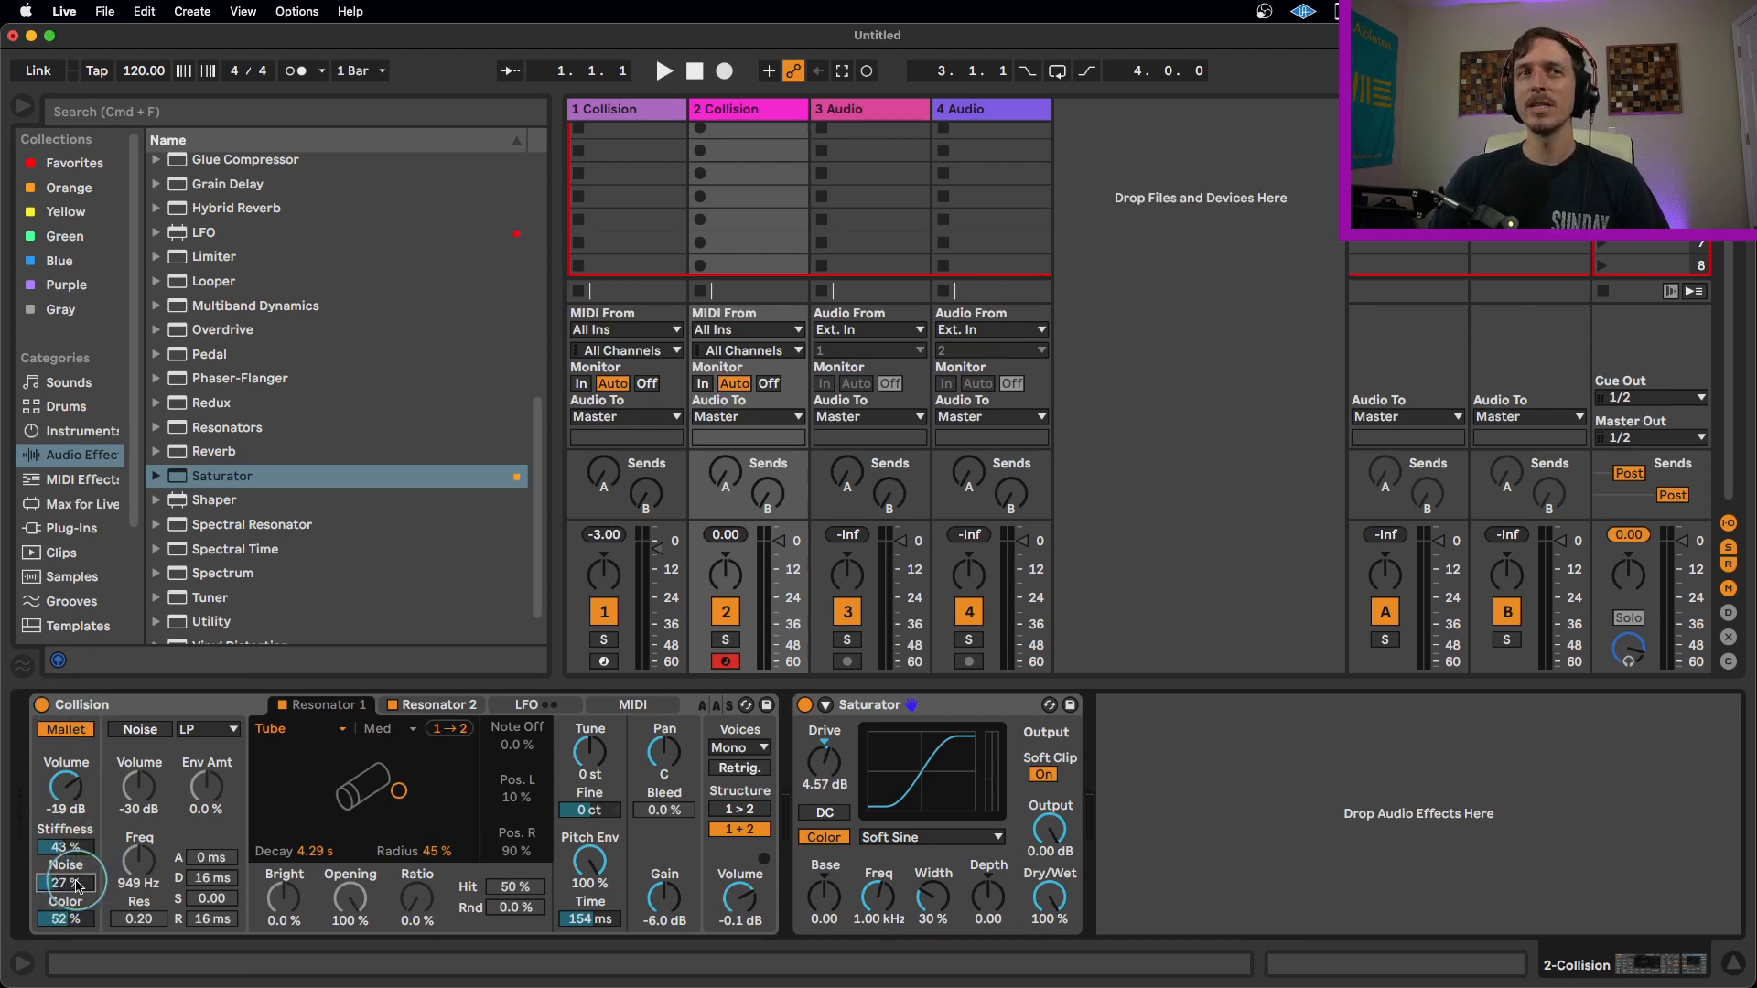
pyautogui.click(80, 848)
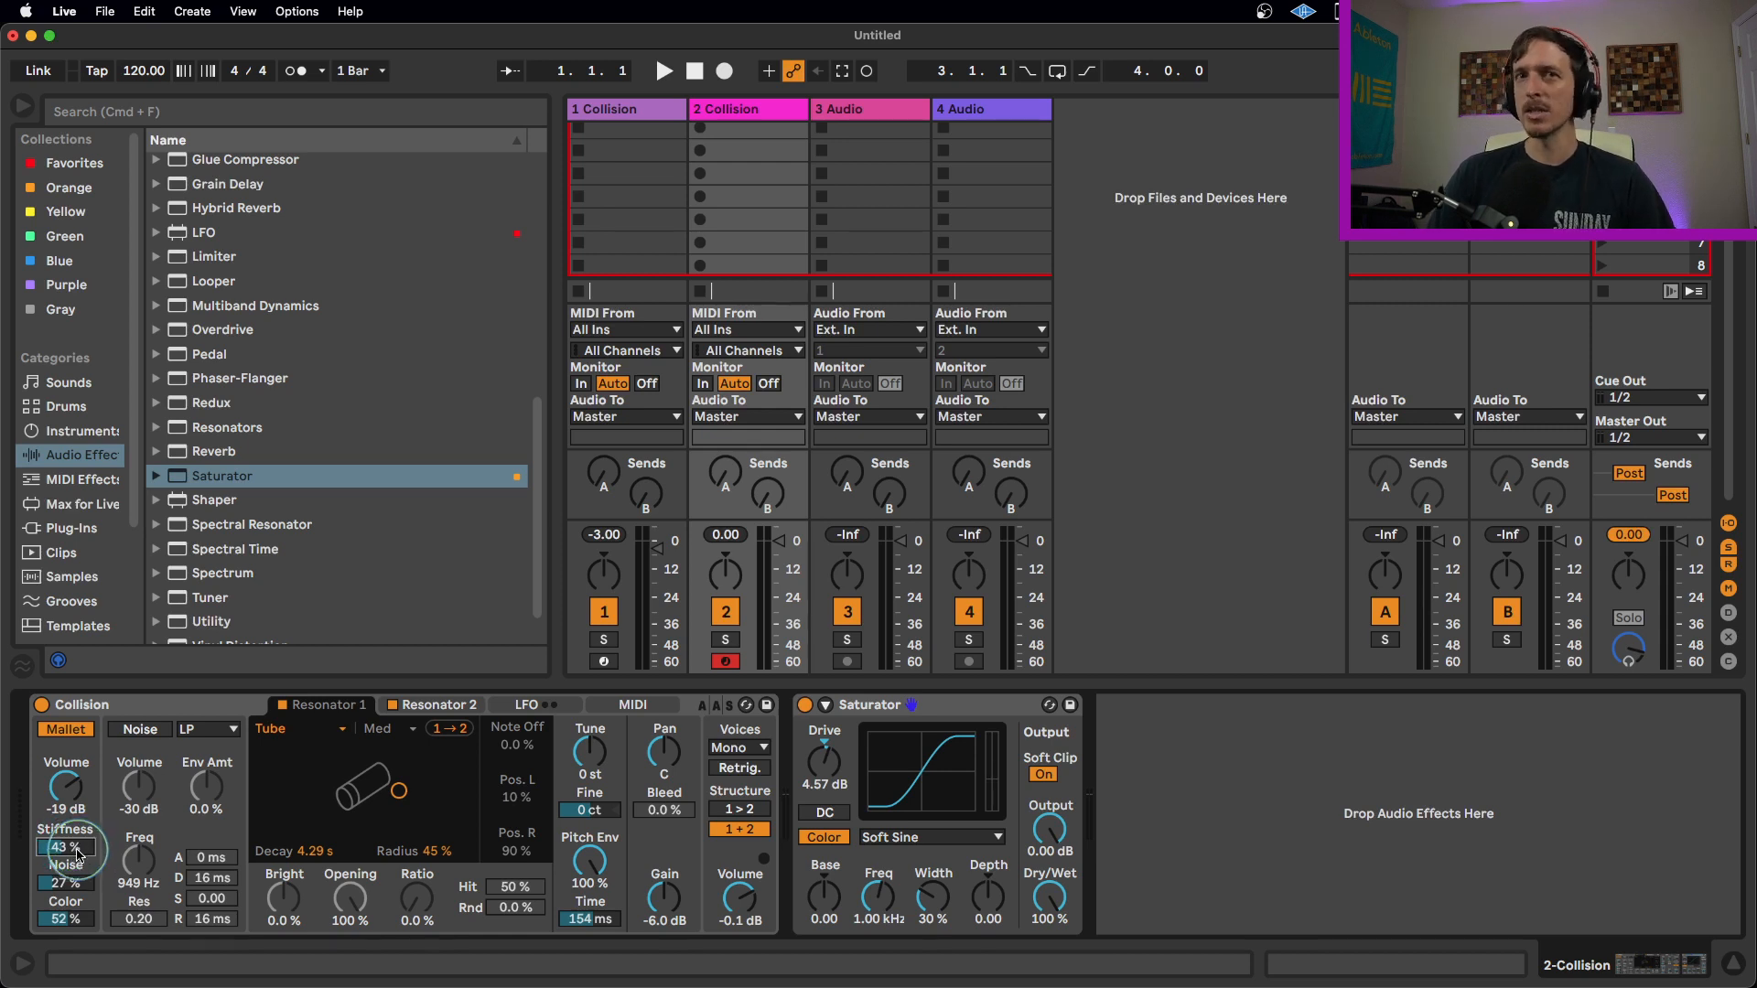
pyautogui.moveTo(78, 854)
pyautogui.mouseDown()
pyautogui.moveTo(79, 822)
pyautogui.moveTo(73, 890)
pyautogui.moveTo(71, 843)
pyautogui.mouseUp()
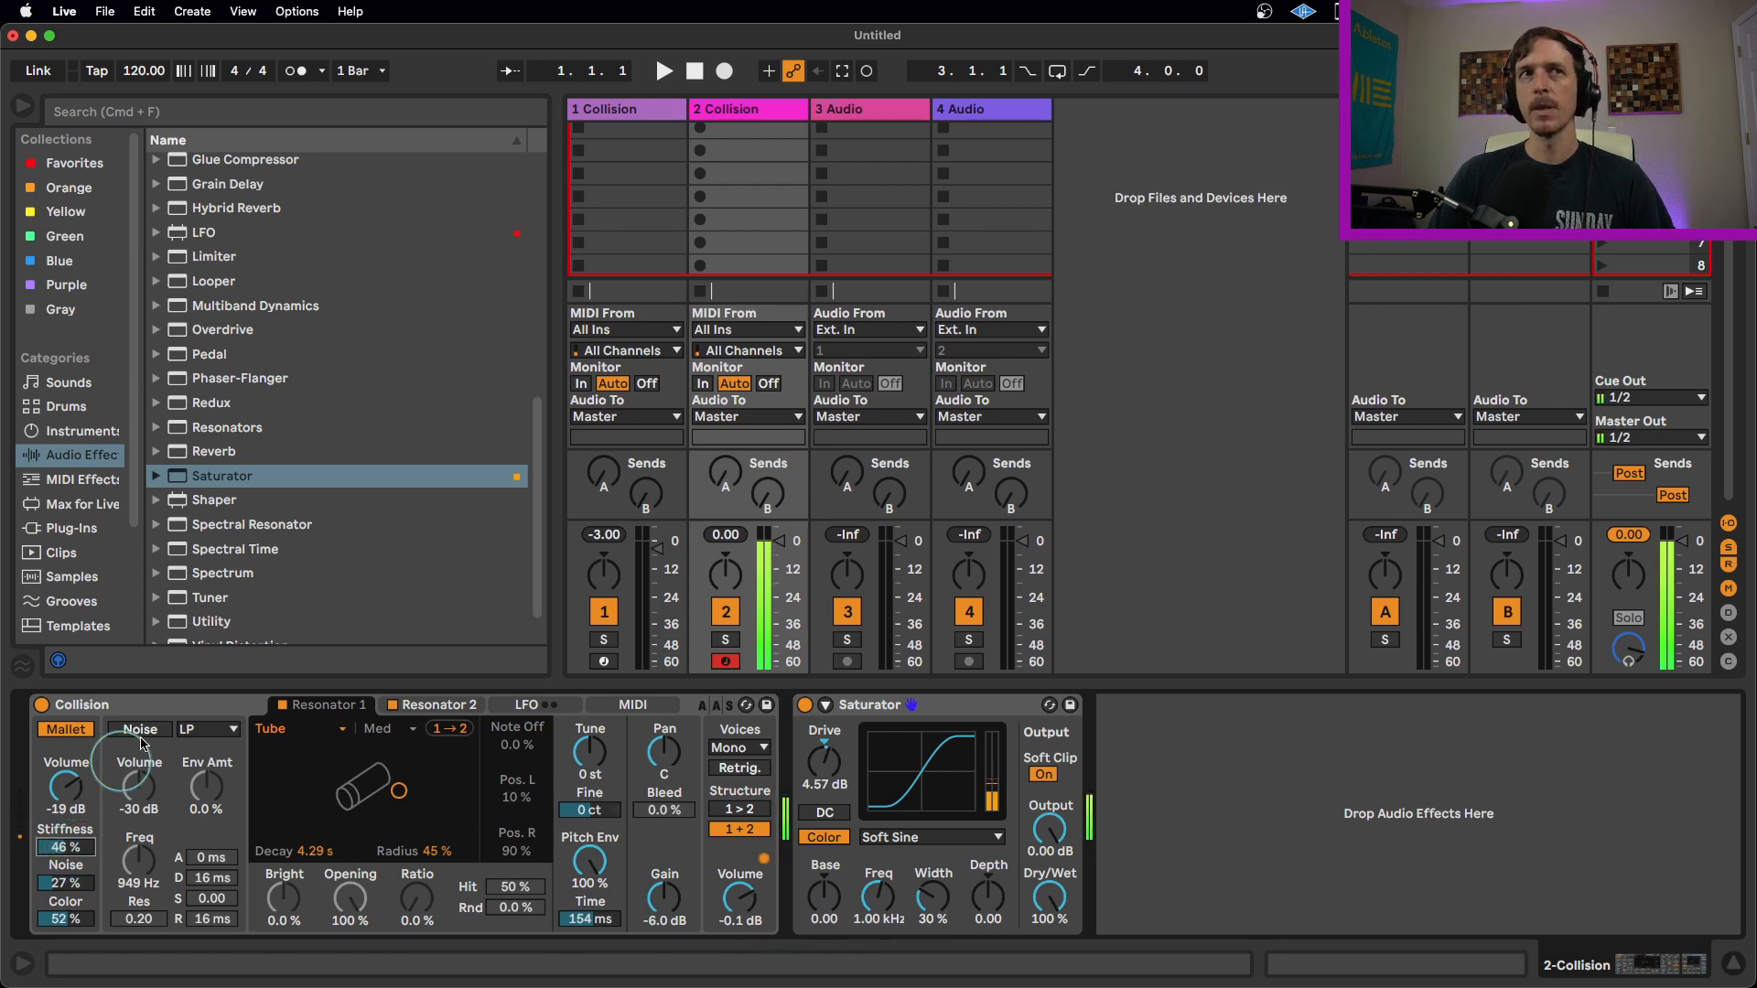
# Open Resonator 1's resonator type selector.
pyautogui.click(343, 730)
pyautogui.click(312, 865)
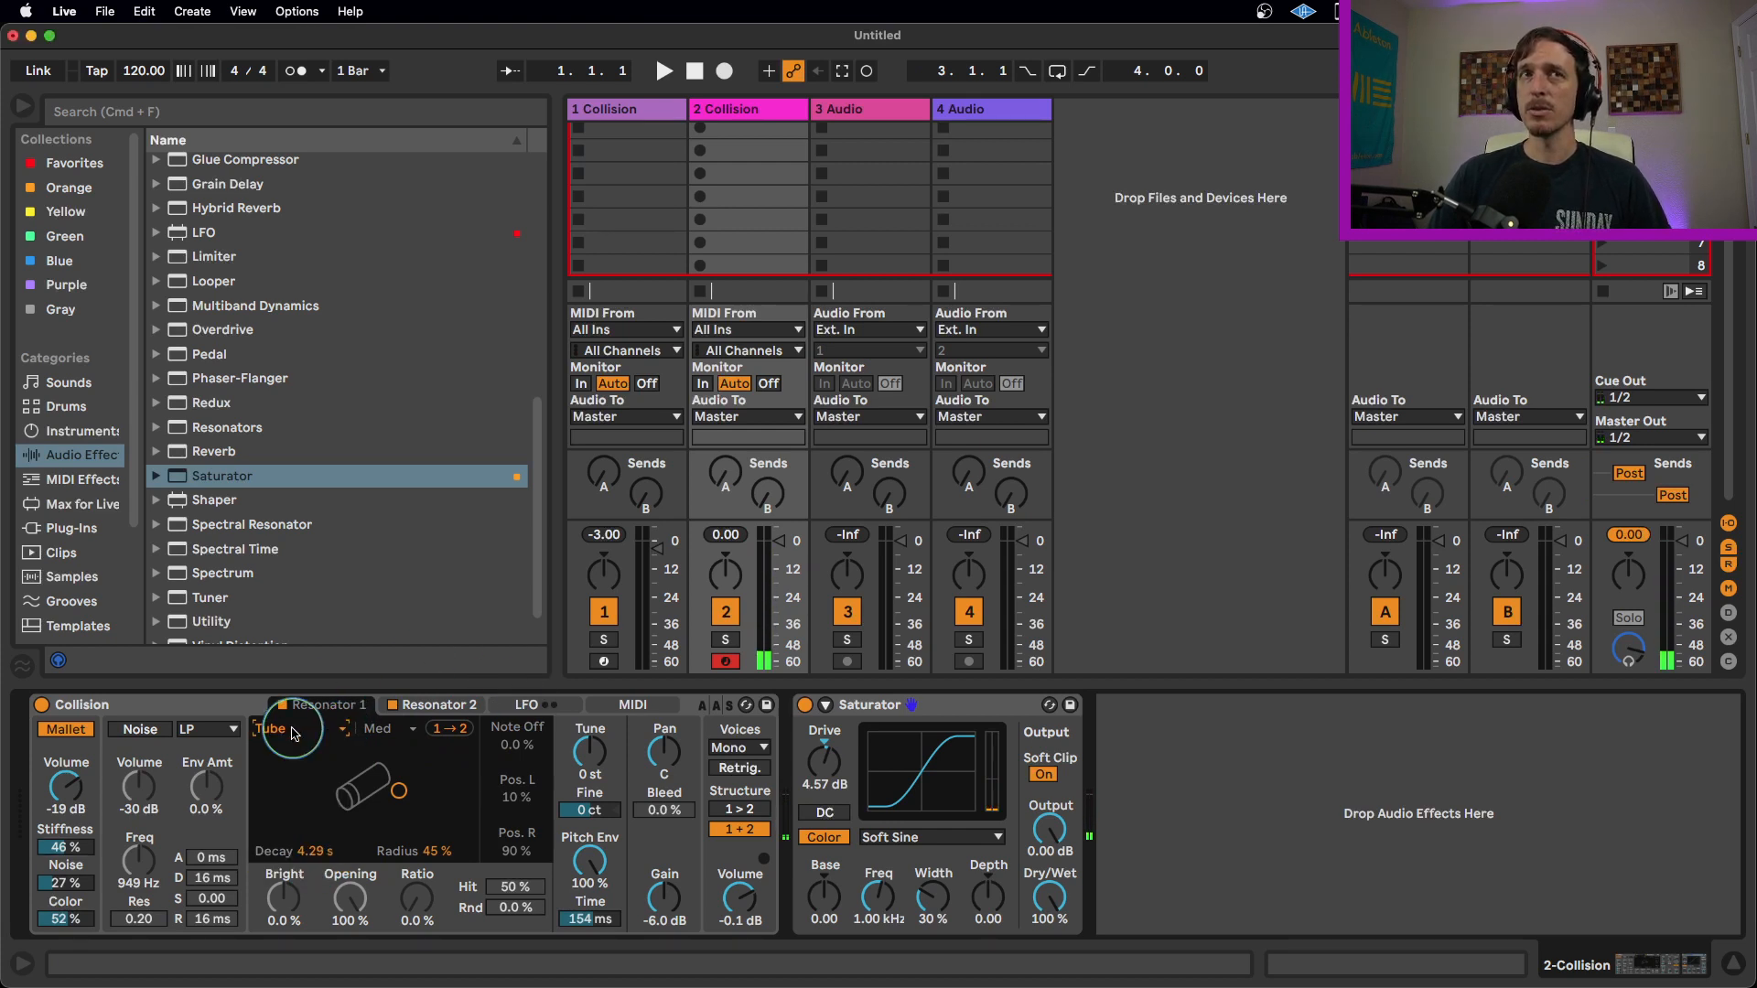